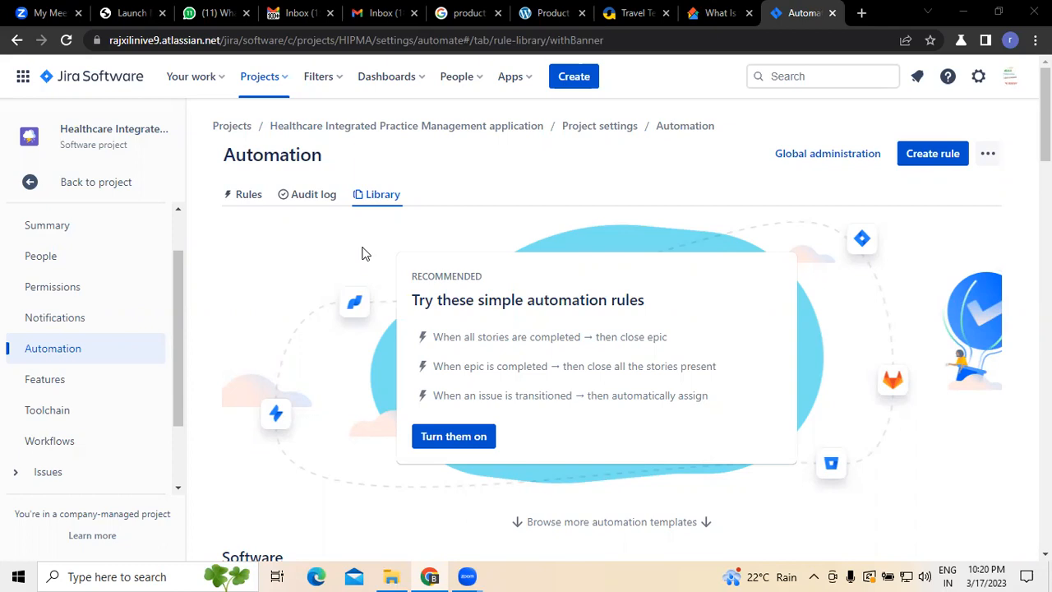
- Review the project's automation rules list, checking the global rules, project rules and audit log
{"action": "left_click", "coordinate": [260, 201]}
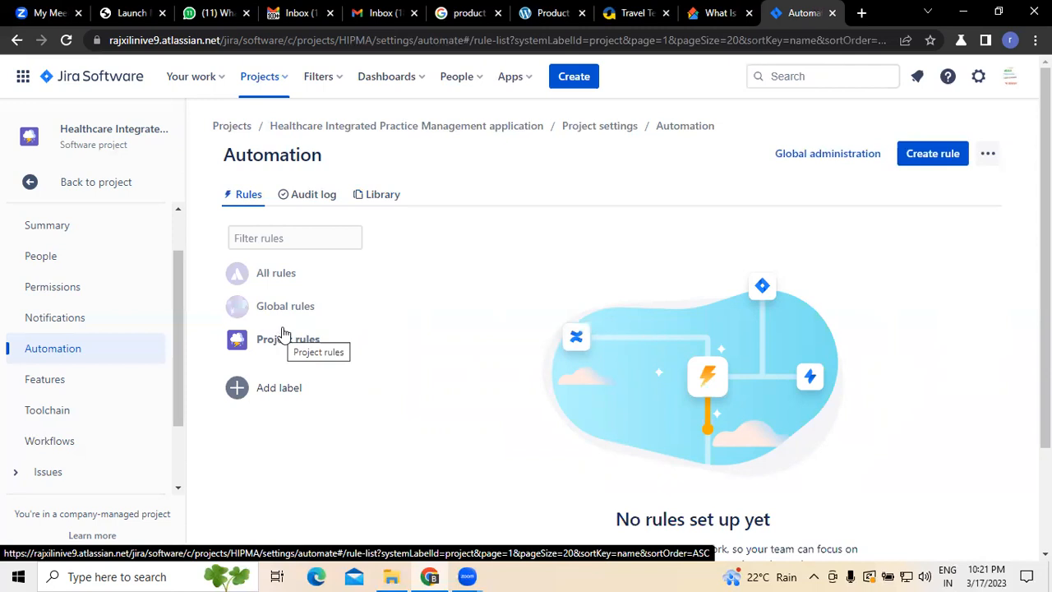
{"action": "left_click", "coordinate": [282, 322]}
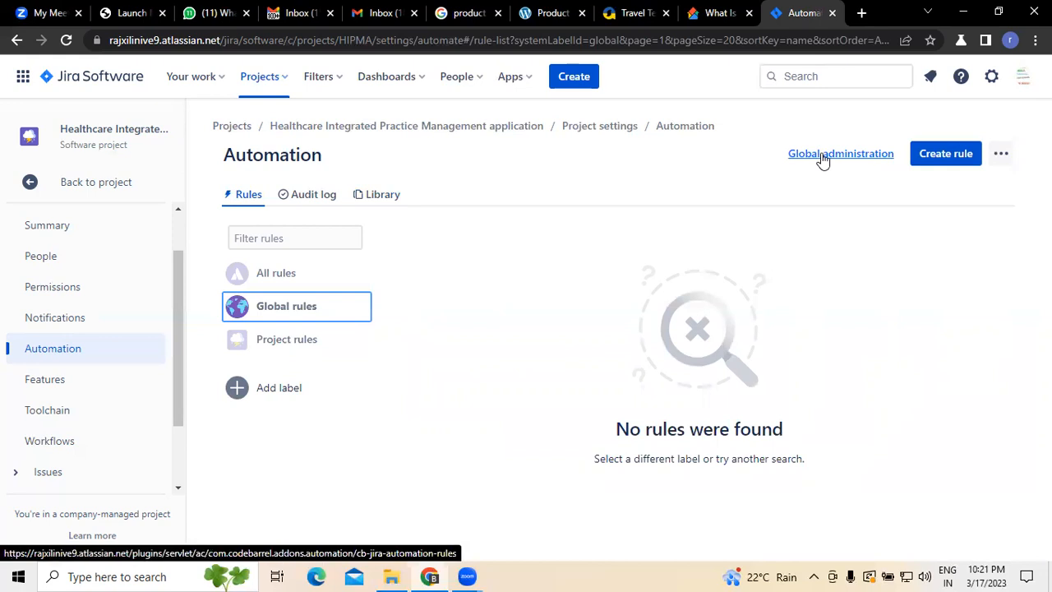
{"action": "left_click", "coordinate": [301, 340]}
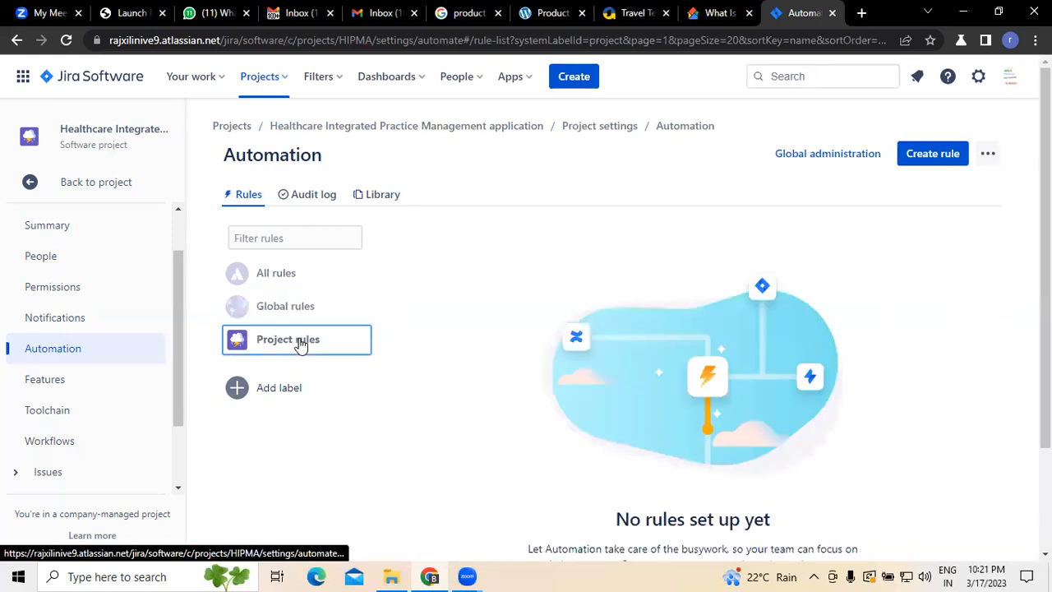
{"action": "left_click", "coordinate": [325, 206]}
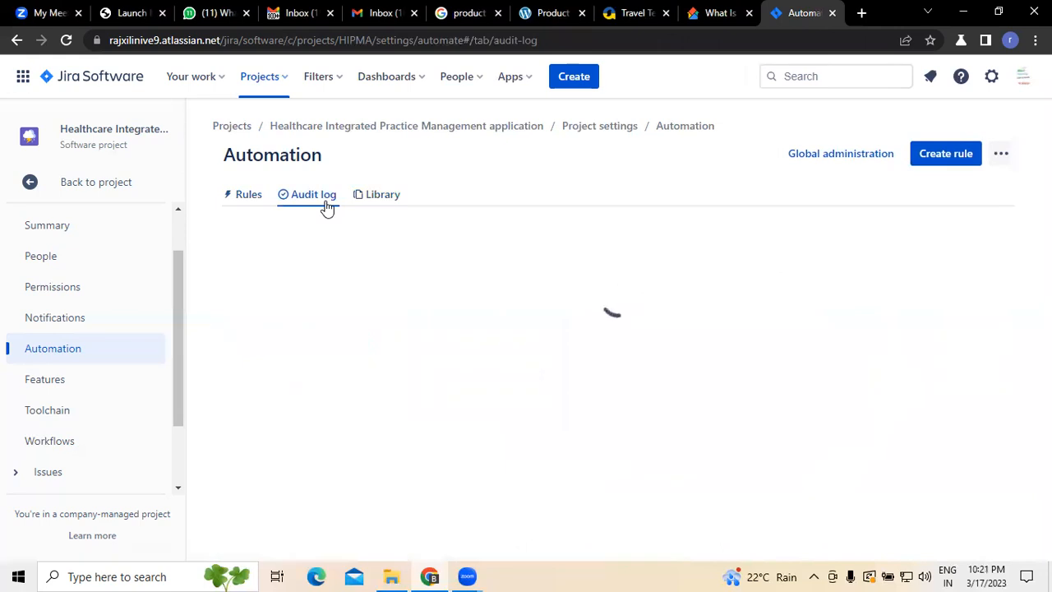
{"action": "left_click", "coordinate": [246, 197]}
{"action": "left_click", "coordinate": [278, 344]}
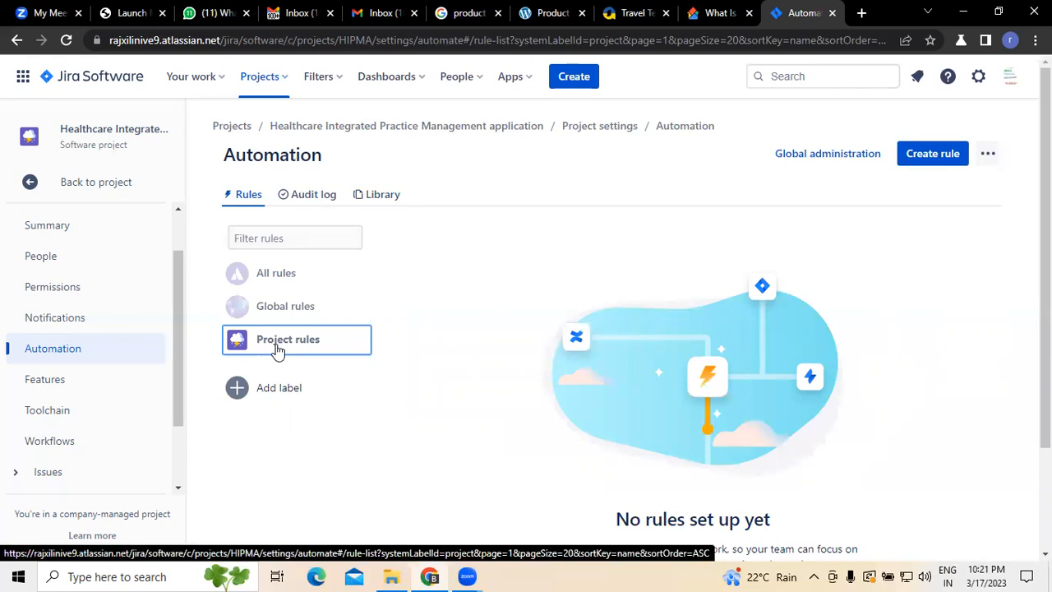
- Add an automation rule label named "deployment"
{"action": "left_click", "coordinate": [240, 389]}
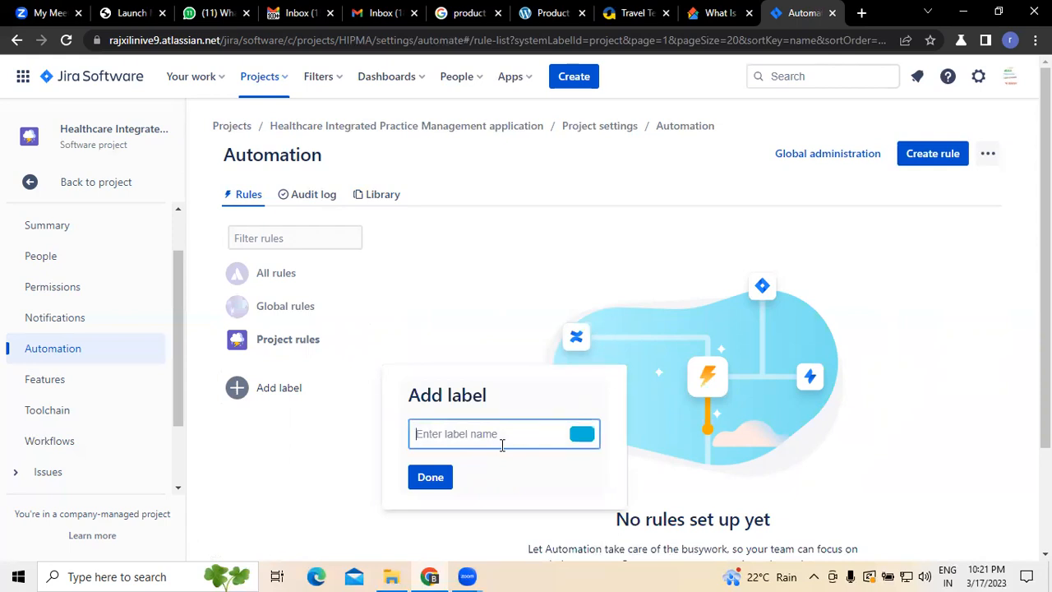
{"action": "type", "text": "deployment"}
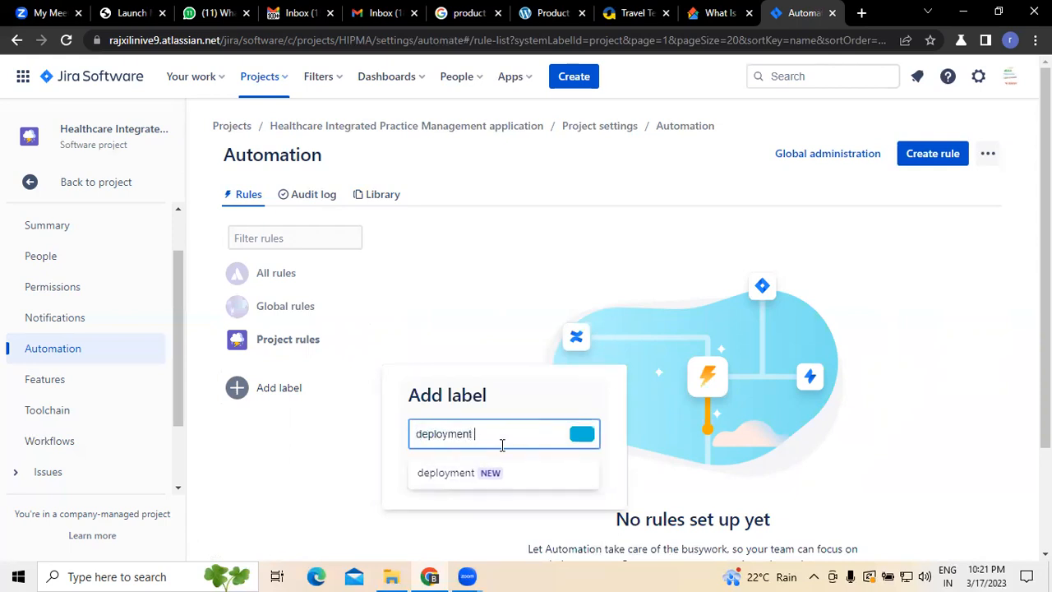
{"action": "left_click", "coordinate": [477, 473]}
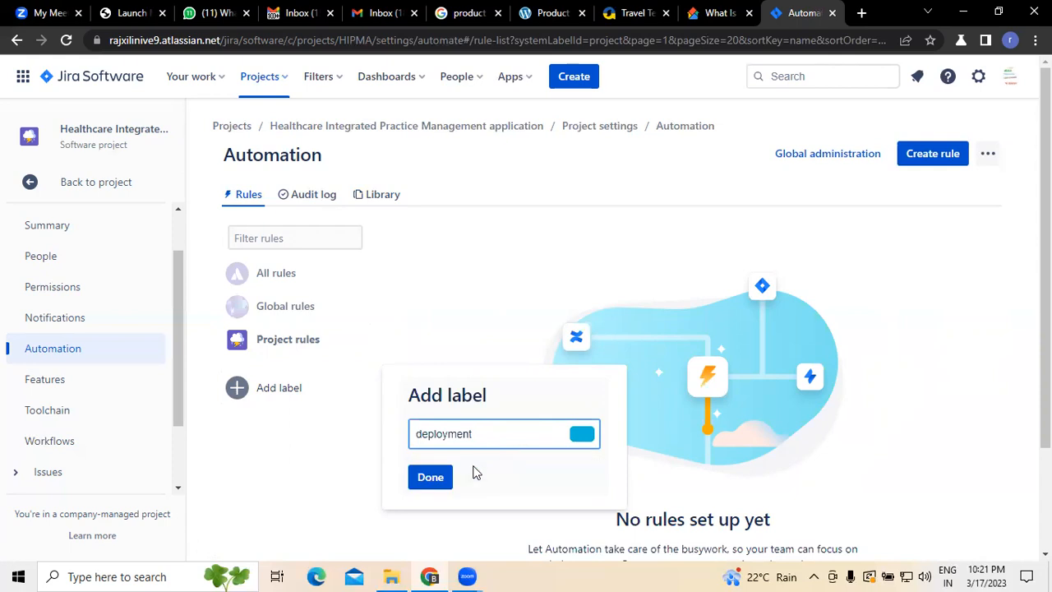
{"action": "left_click", "coordinate": [430, 478]}
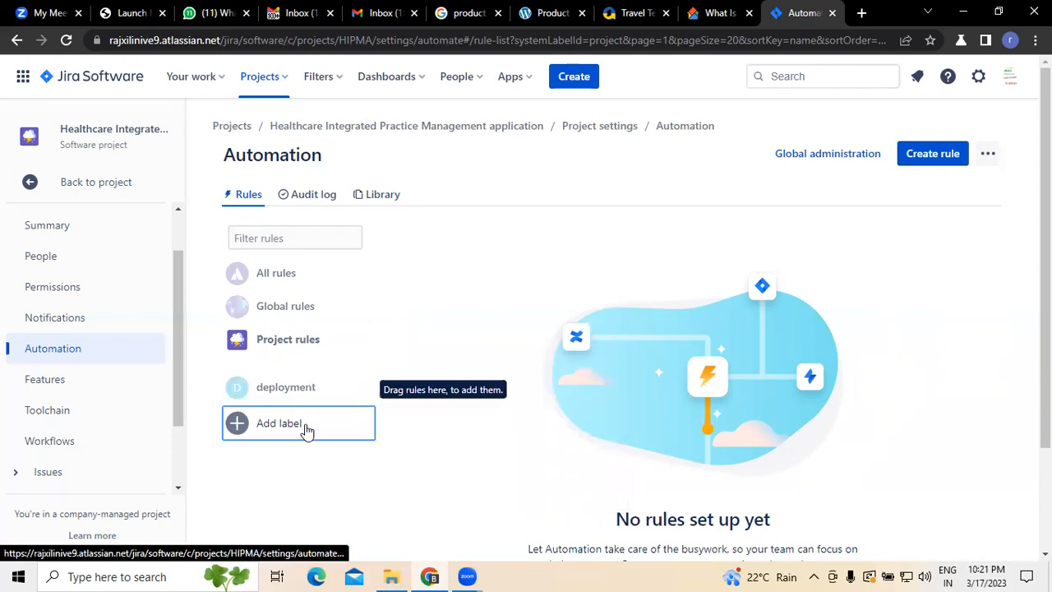
{"action": "left_click", "coordinate": [356, 389]}
{"action": "left_click", "coordinate": [313, 486]}
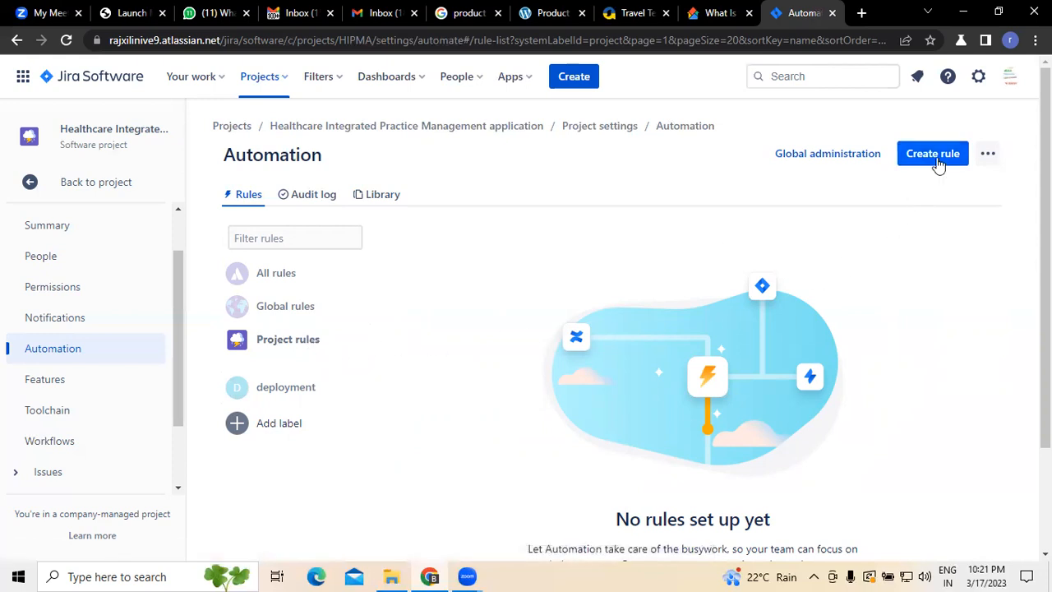
- Start creating a new automation rule for the project
{"action": "left_click", "coordinate": [990, 161]}
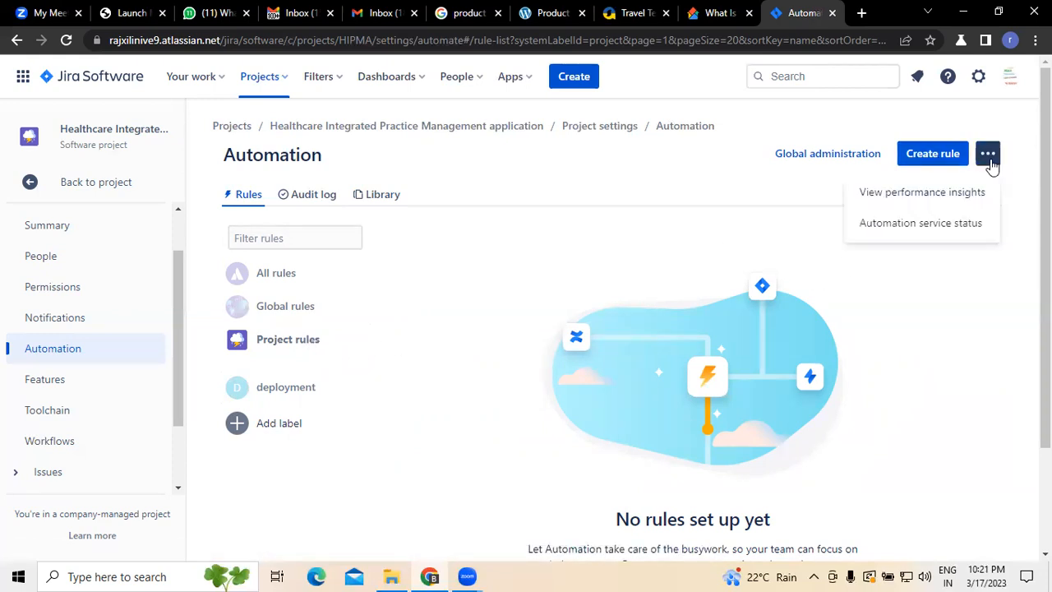
{"action": "left_click", "coordinate": [937, 176]}
{"action": "left_click", "coordinate": [935, 164]}
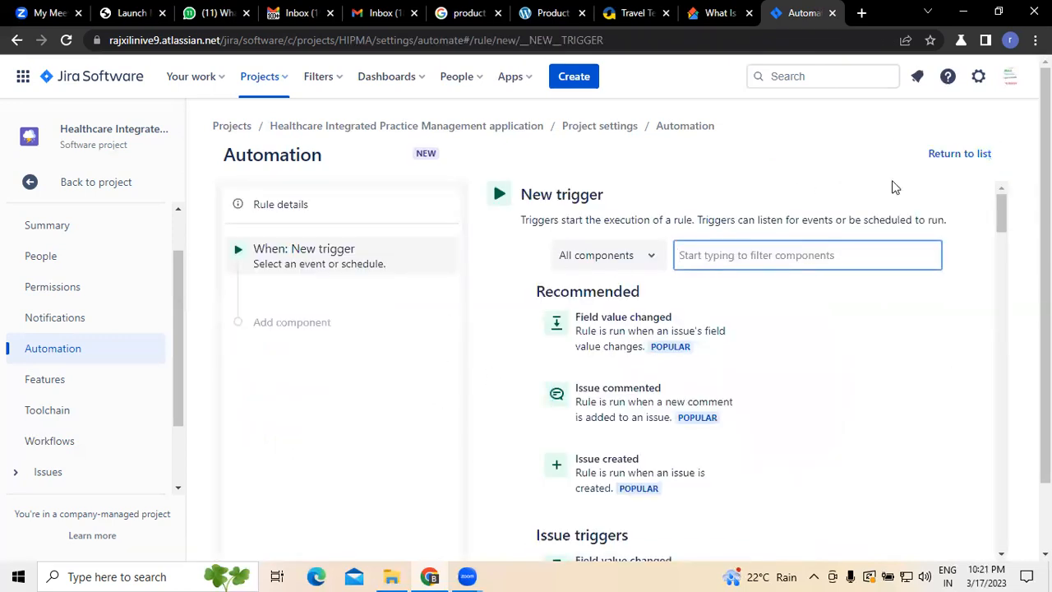
- Examine the component categories and the triggers offered for the new rule, including the Issue triggers category
{"action": "left_click", "coordinate": [655, 257]}
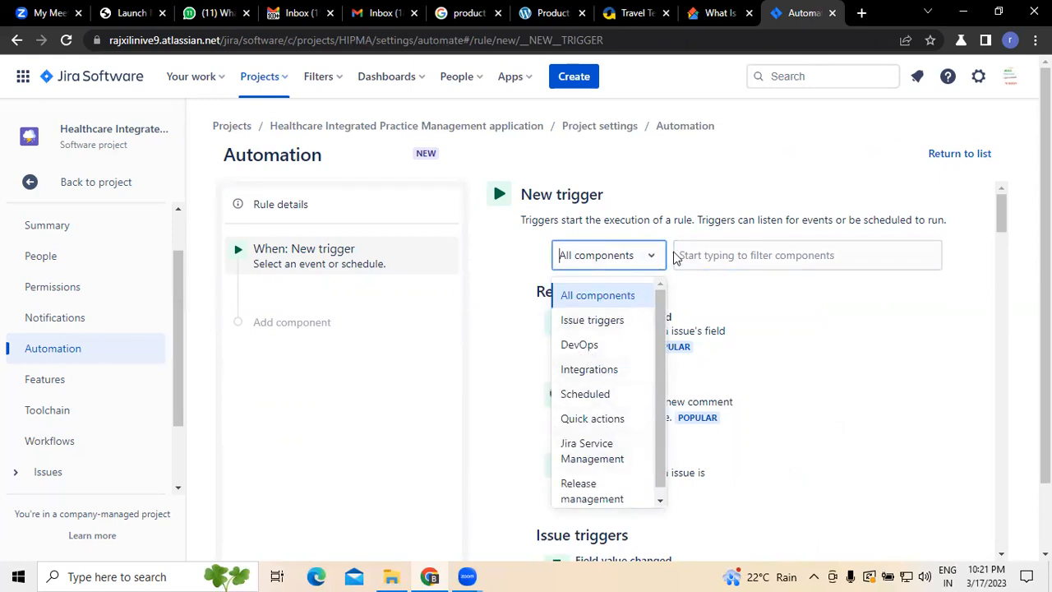
{"action": "left_click", "coordinate": [721, 172]}
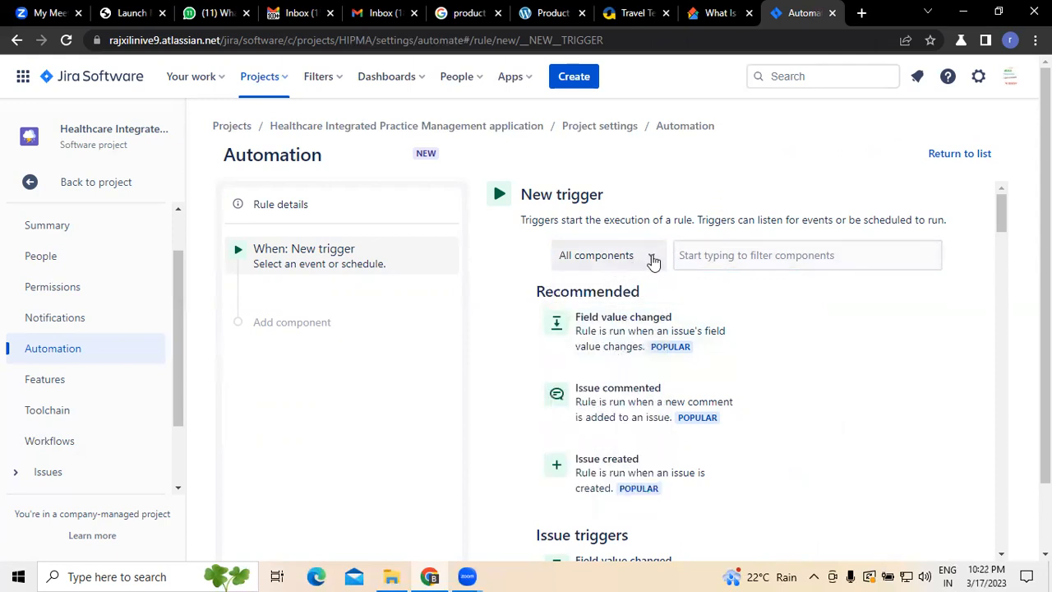
{"action": "scroll", "coordinate": [740, 342], "scroll_direction": "down", "scroll_amount": 7}
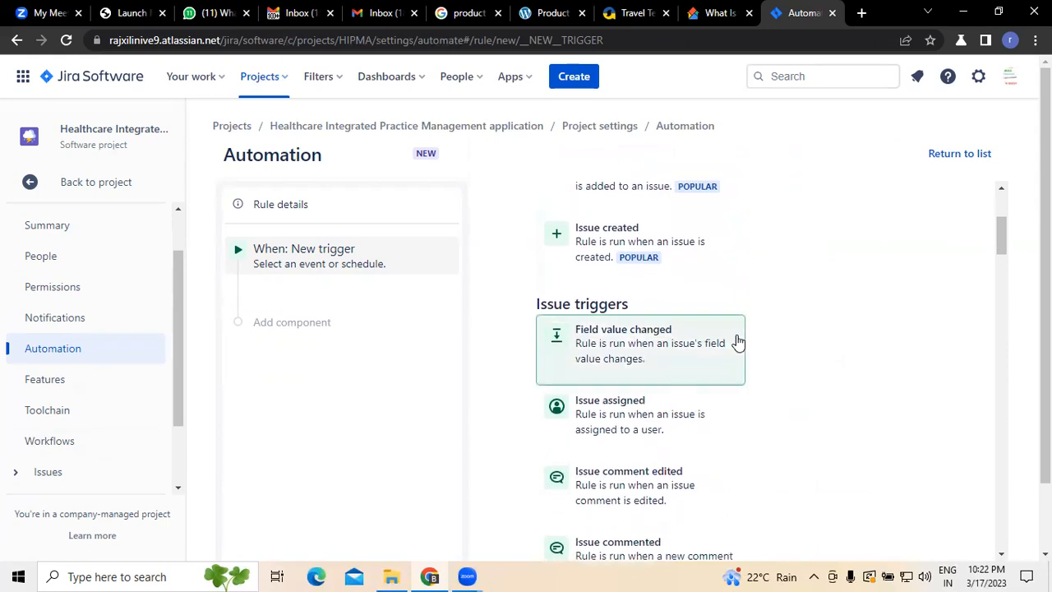
{"action": "scroll", "coordinate": [738, 342], "scroll_direction": "down", "scroll_amount": 12}
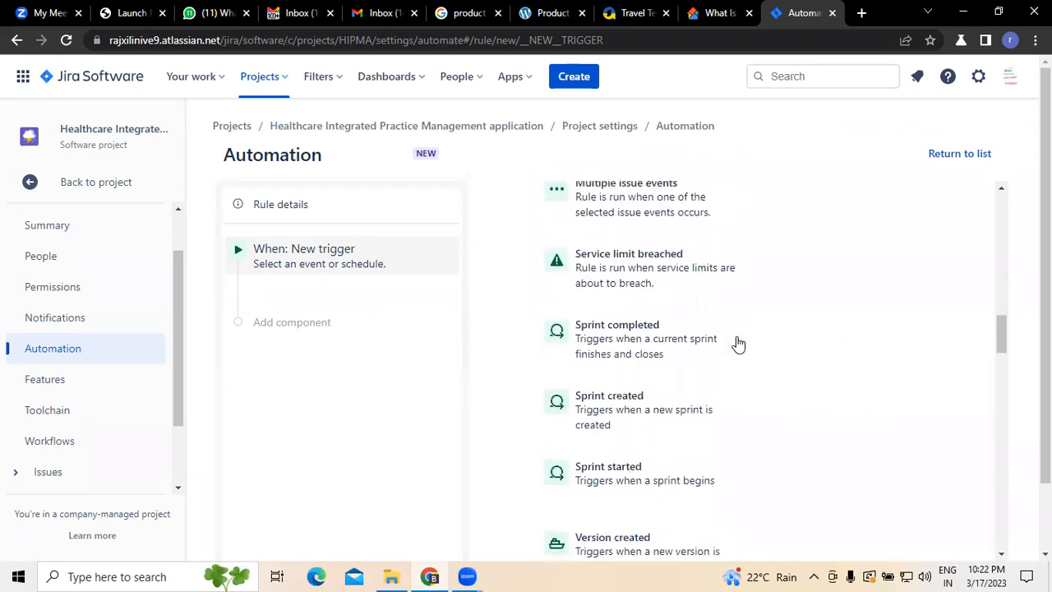
{"action": "left_click_drag", "start_coordinate": [1001, 372], "coordinate": [990, 206]}
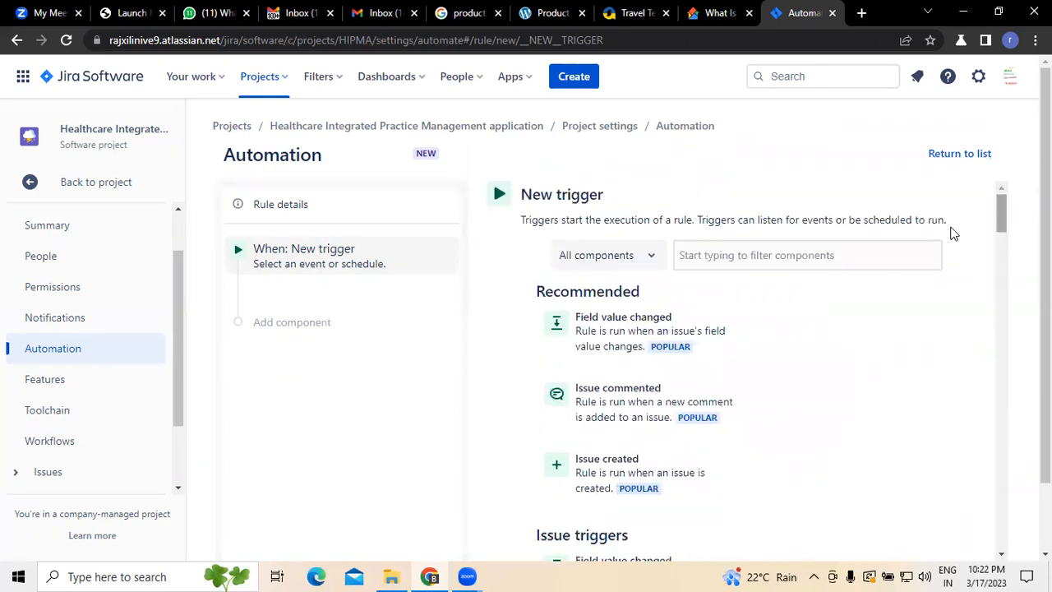
{"action": "scroll", "coordinate": [789, 370], "scroll_direction": "down", "scroll_amount": 3}
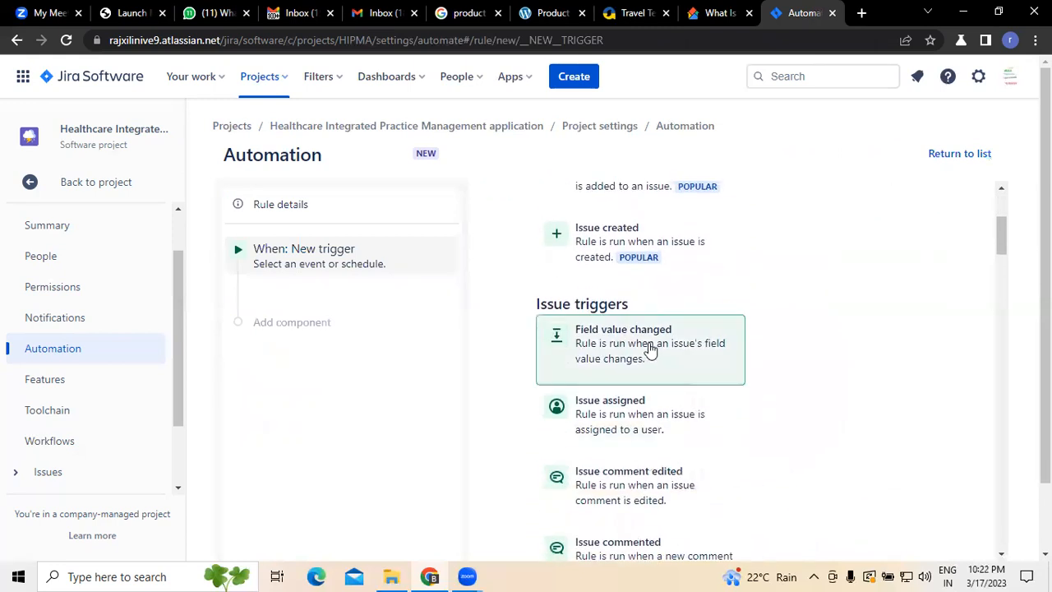
{"action": "scroll", "coordinate": [651, 347], "scroll_direction": "up", "scroll_amount": 3}
{"action": "left_click", "coordinate": [649, 265]}
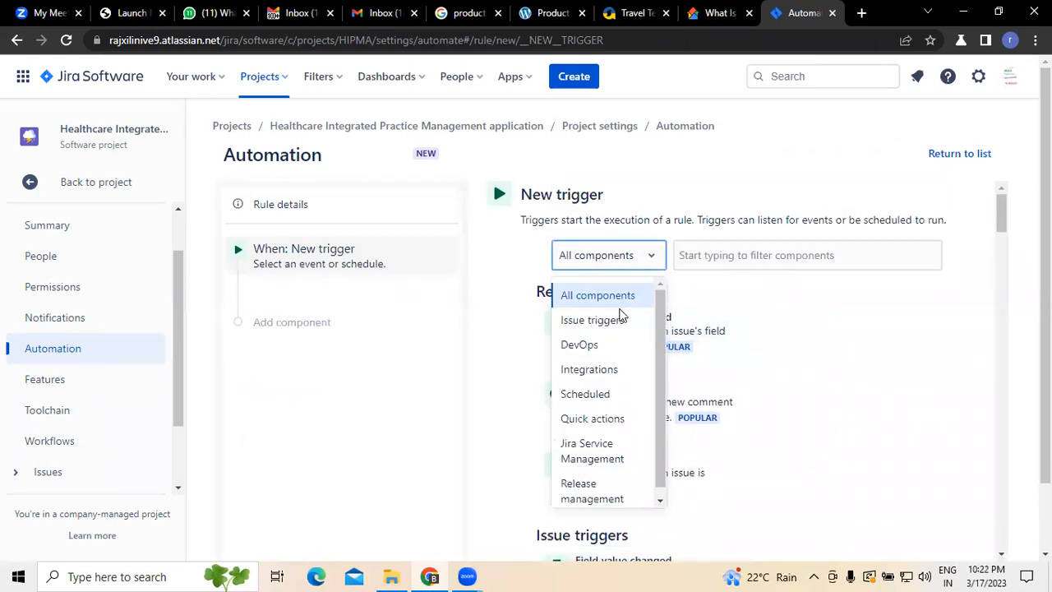
{"action": "left_click", "coordinate": [828, 336]}
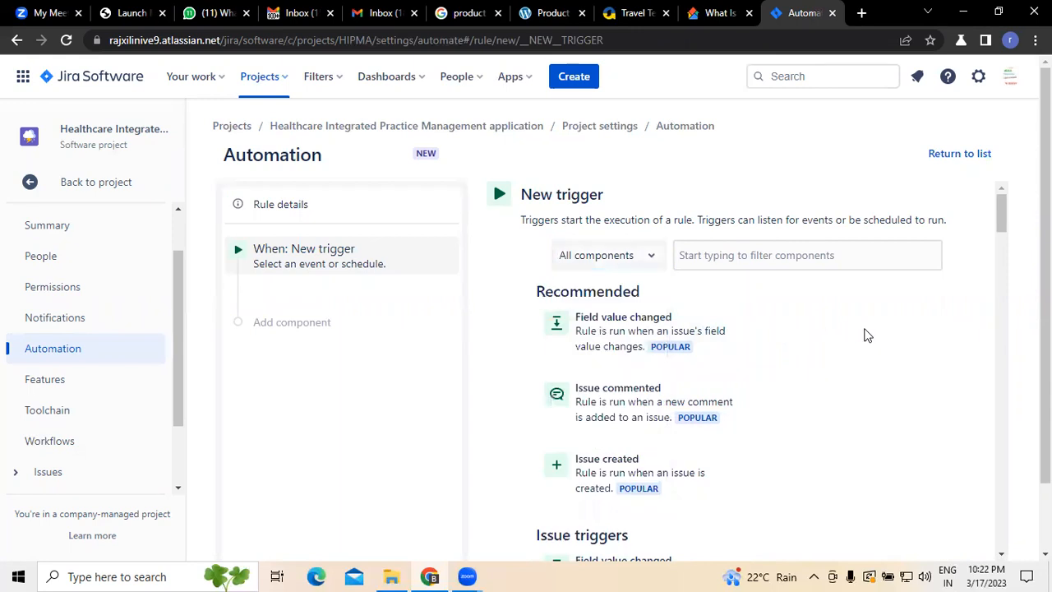
{"action": "left_click", "coordinate": [658, 262]}
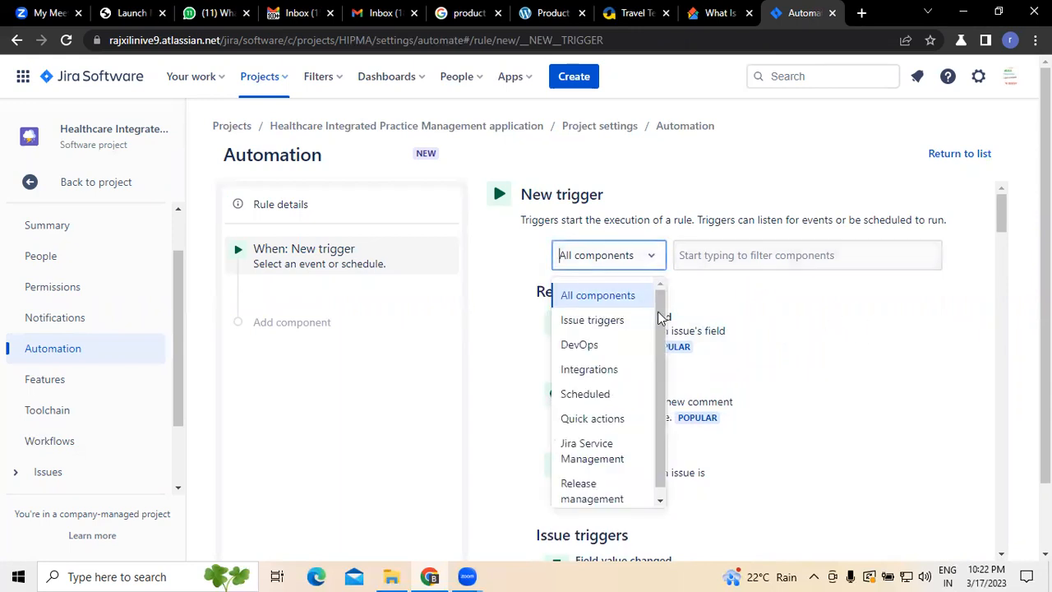
{"action": "left_click", "coordinate": [618, 324]}
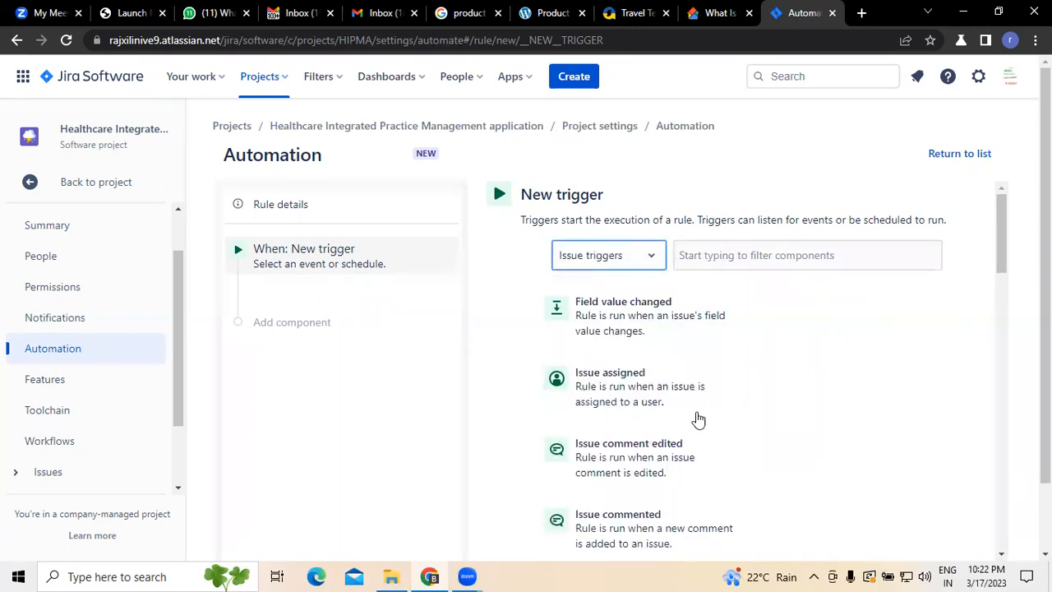
{"action": "left_click", "coordinate": [649, 257]}
{"action": "left_click", "coordinate": [599, 296]}
- Filter the triggers to Issue triggers and choose Field value changed as the rule's trigger
{"action": "left_click", "coordinate": [643, 268]}
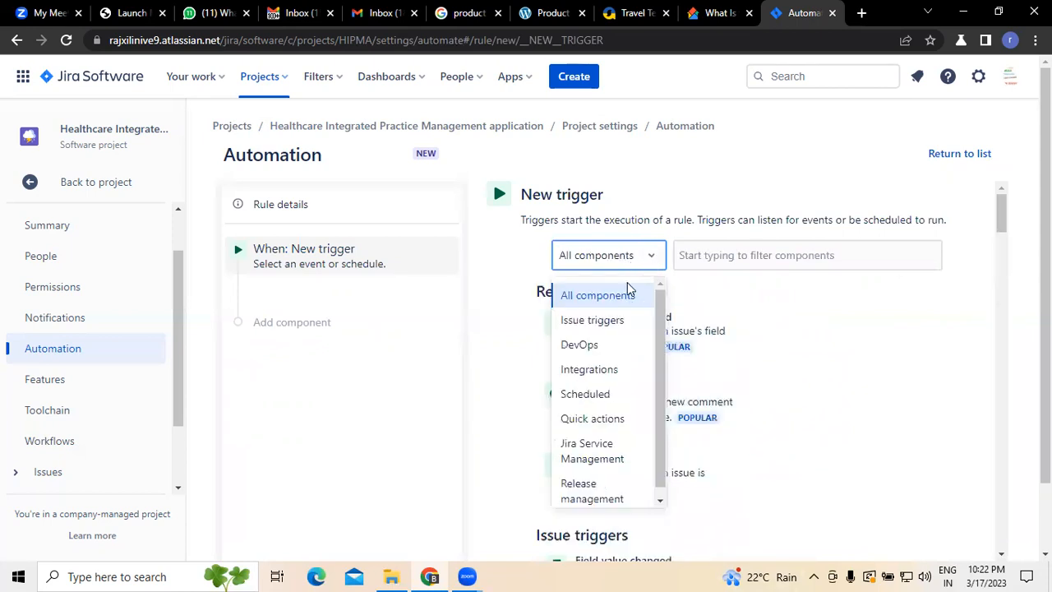
{"action": "left_click", "coordinate": [604, 322]}
{"action": "scroll", "coordinate": [756, 330], "scroll_direction": "down", "scroll_amount": 3}
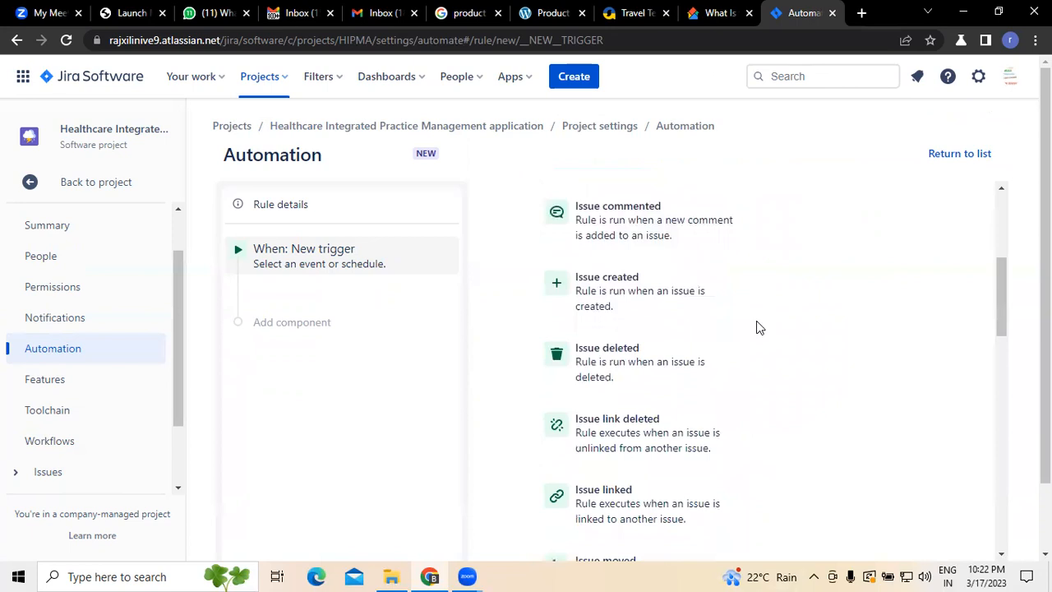
{"action": "scroll", "coordinate": [756, 326], "scroll_direction": "up", "scroll_amount": 4}
{"action": "left_click", "coordinate": [651, 325]}
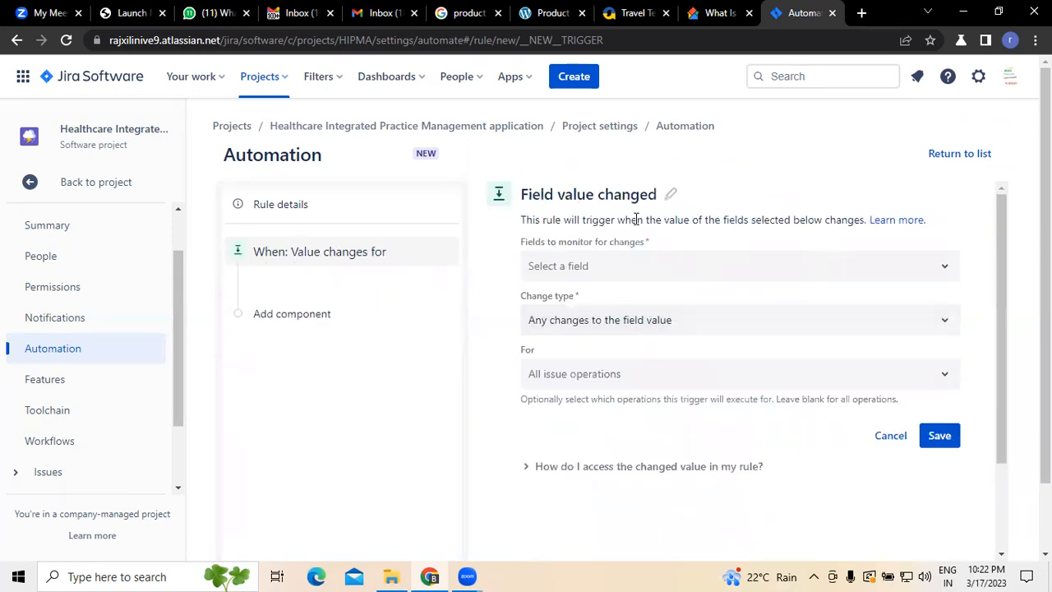
- Set the trigger to monitor the Description, Fix versions and Issue Type fields for changes
{"action": "left_click", "coordinate": [946, 269]}
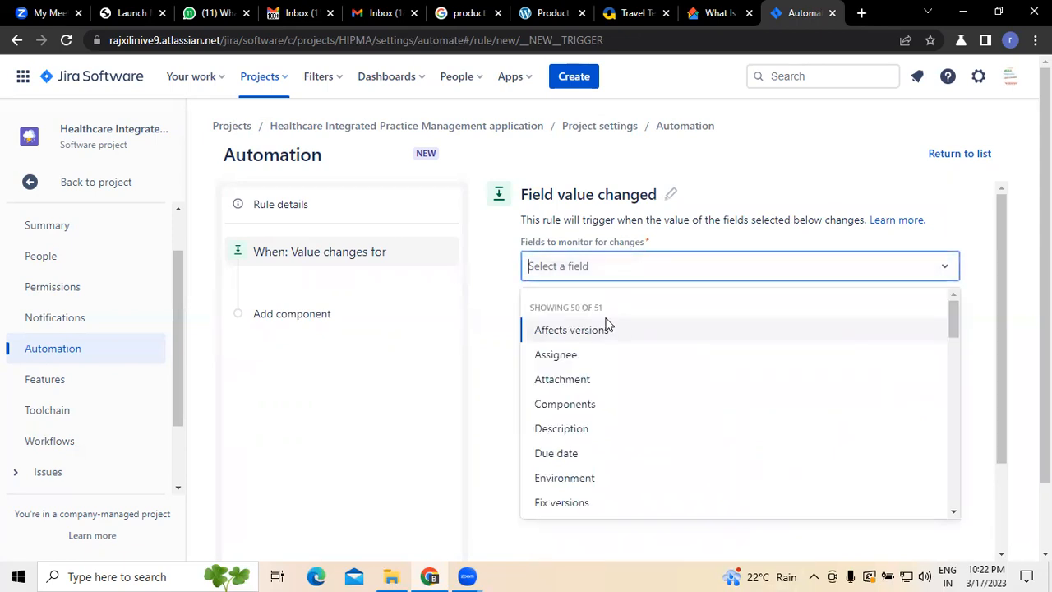
{"action": "left_click", "coordinate": [587, 436]}
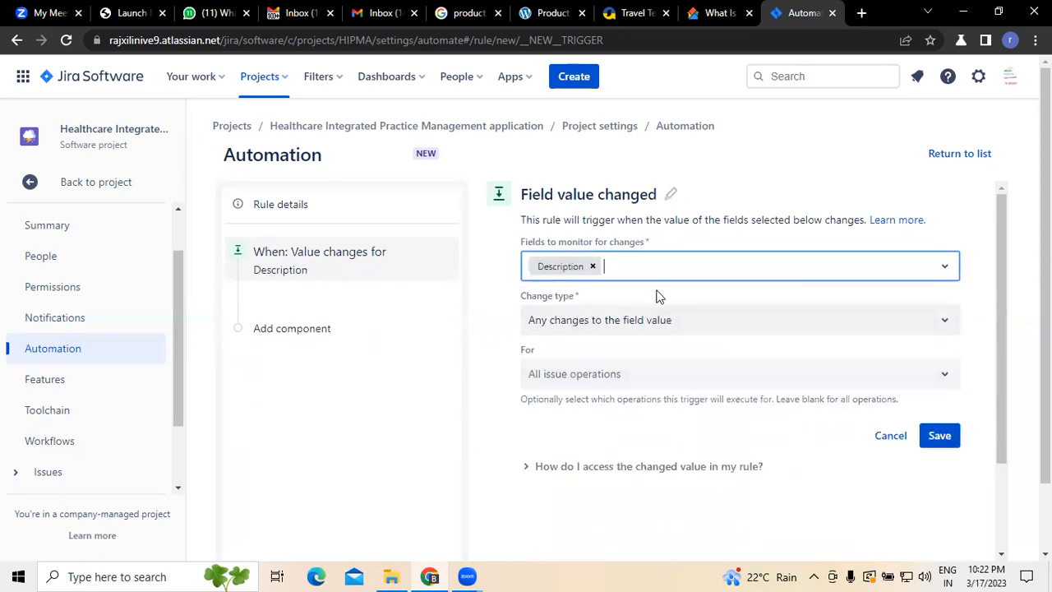
{"action": "left_click", "coordinate": [944, 268]}
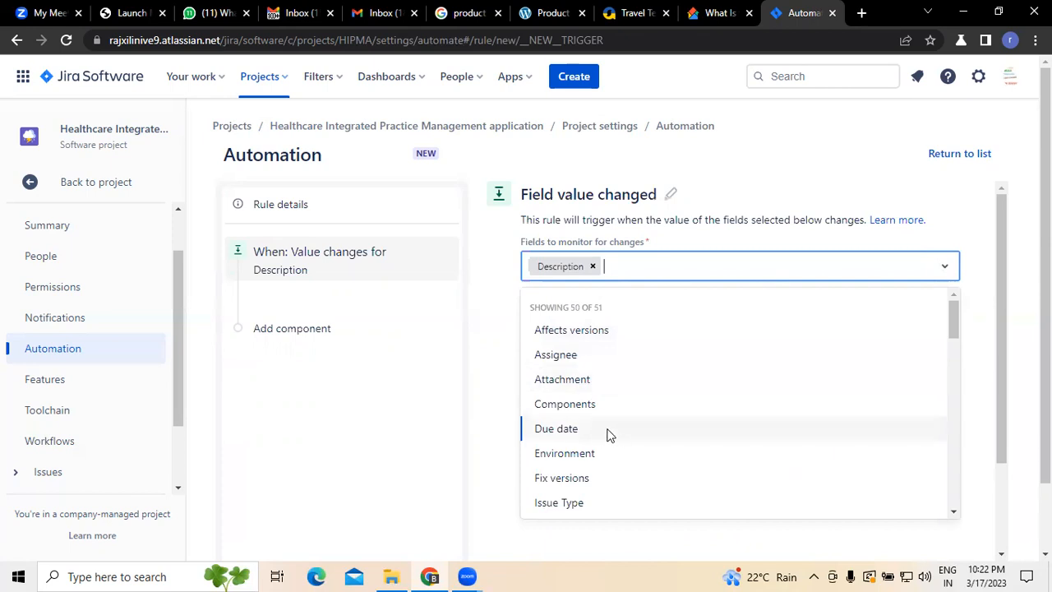
{"action": "scroll", "coordinate": [616, 436], "scroll_direction": "down", "scroll_amount": 1}
{"action": "left_click", "coordinate": [542, 402]}
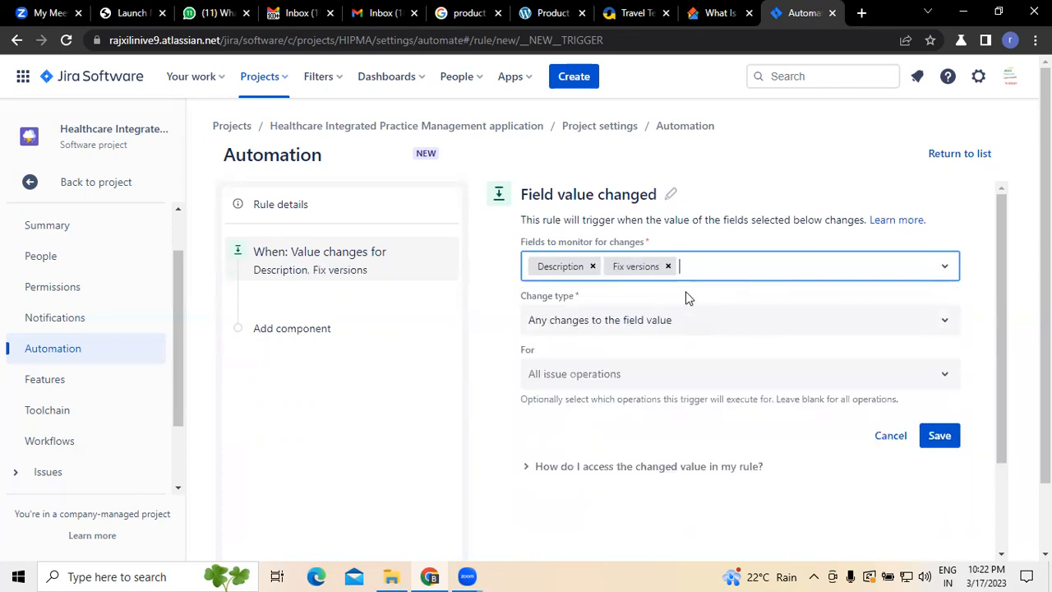
{"action": "left_click", "coordinate": [755, 271]}
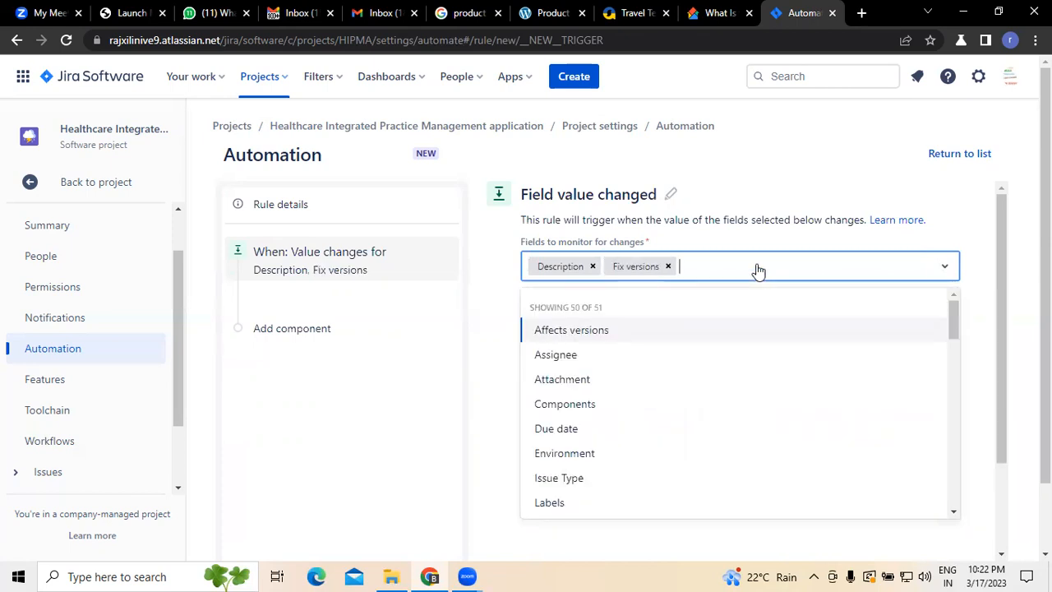
{"action": "scroll", "coordinate": [639, 434], "scroll_direction": "down", "scroll_amount": 1}
{"action": "left_click", "coordinate": [576, 404]}
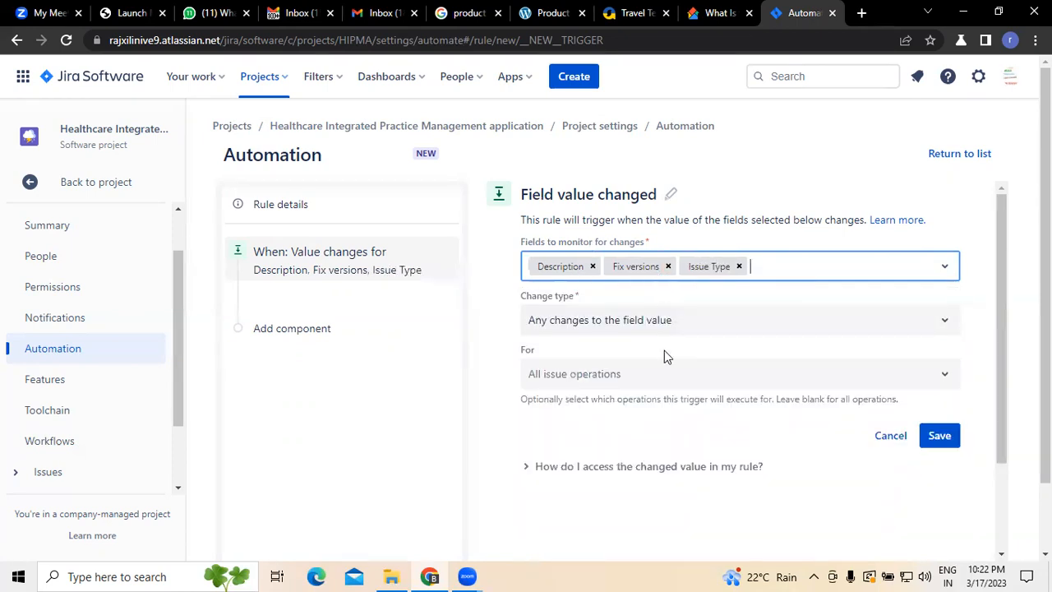
- Set the trigger's change type to Value added and limit it to the Create issue operation
{"action": "left_click", "coordinate": [932, 328]}
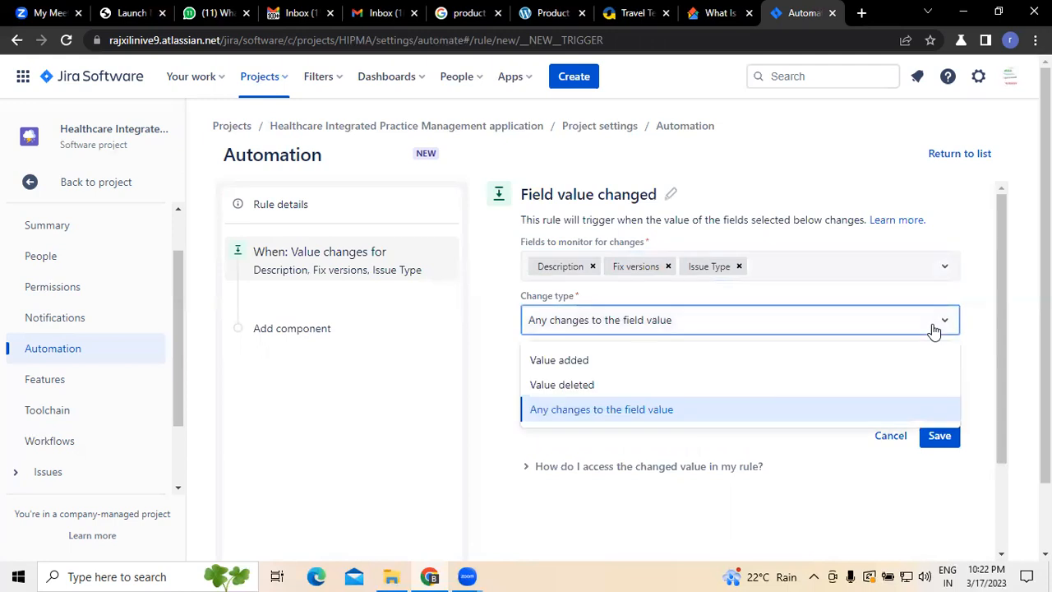
{"action": "left_click", "coordinate": [587, 362]}
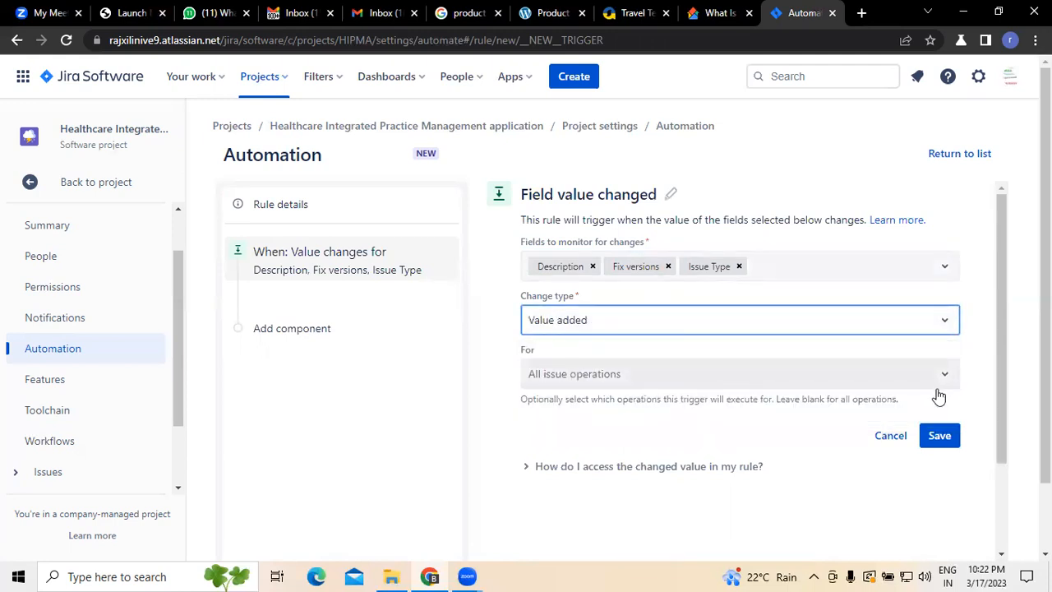
{"action": "left_click", "coordinate": [746, 383]}
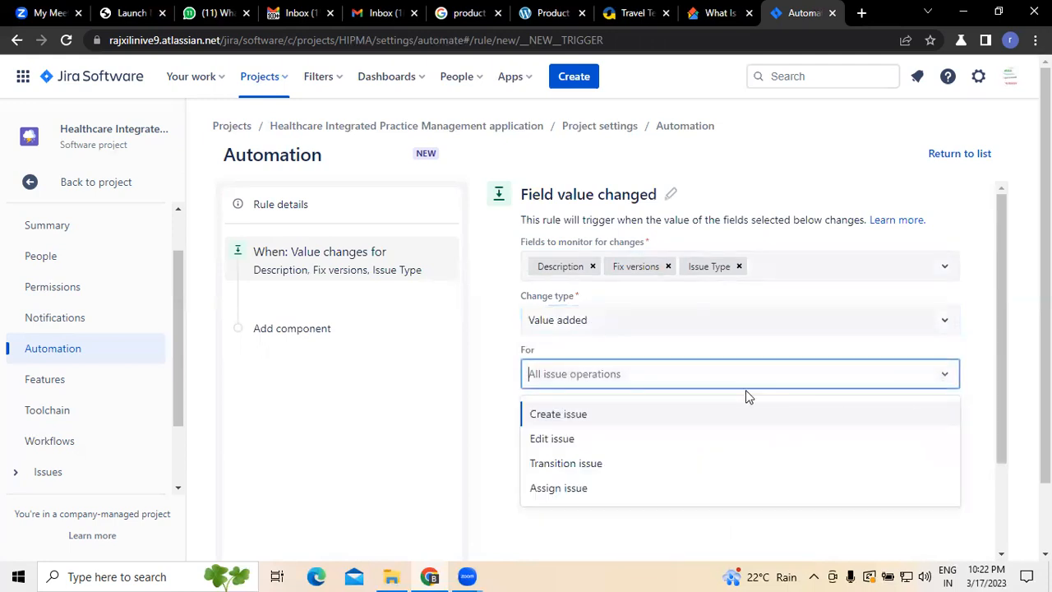
{"action": "left_click", "coordinate": [578, 419]}
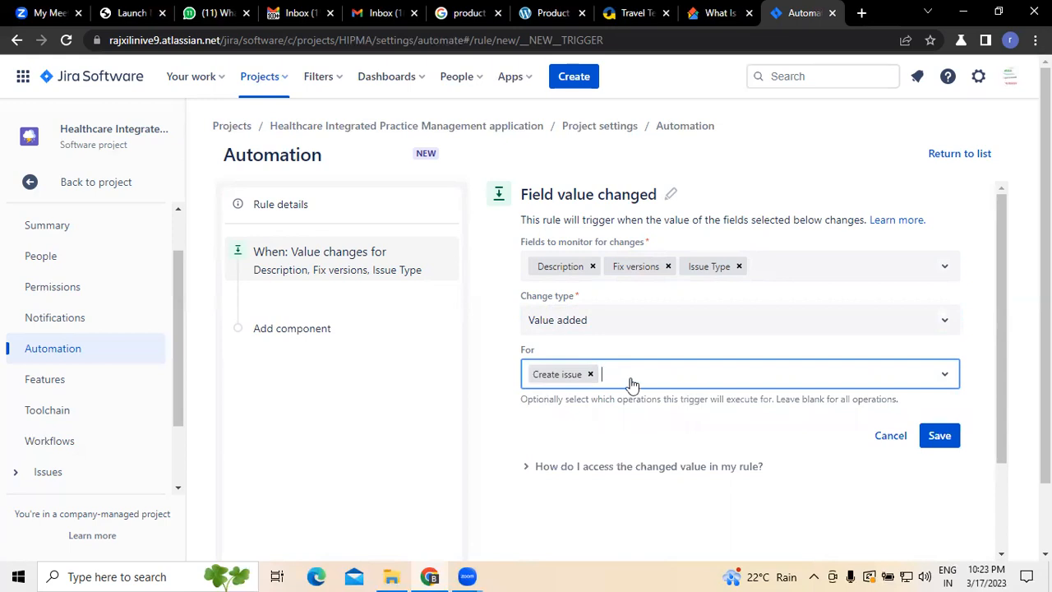
- Save the Field value changed trigger and add an advanced branching component to the rule
{"action": "left_click", "coordinate": [944, 436]}
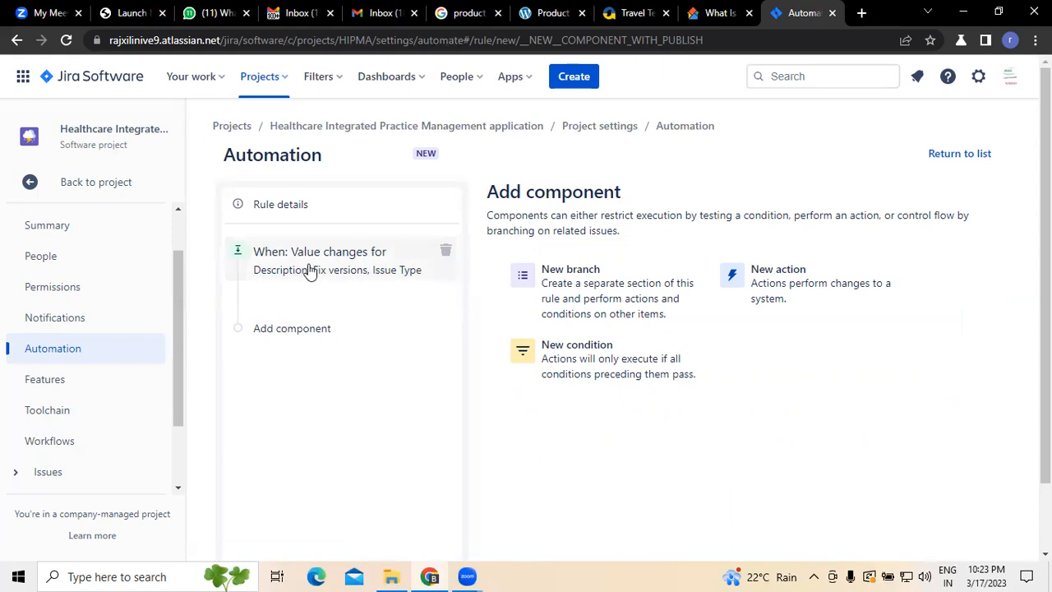
{"action": "left_click", "coordinate": [595, 287]}
{"action": "left_click", "coordinate": [596, 292]}
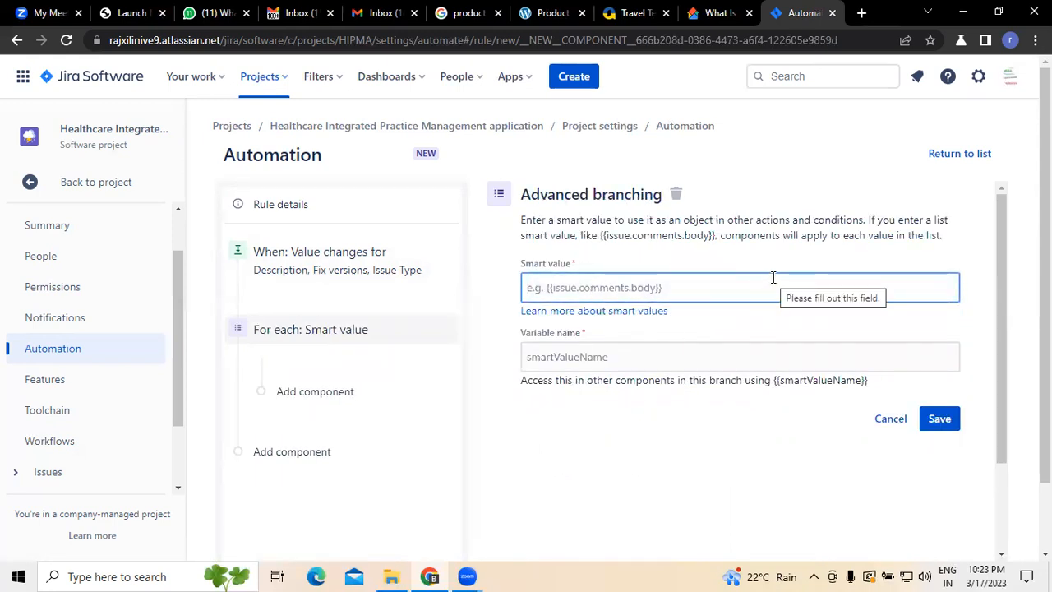
- Try to save the branch with the smart value issue.status and the variable name all issues
{"action": "type", "text": "iss"}
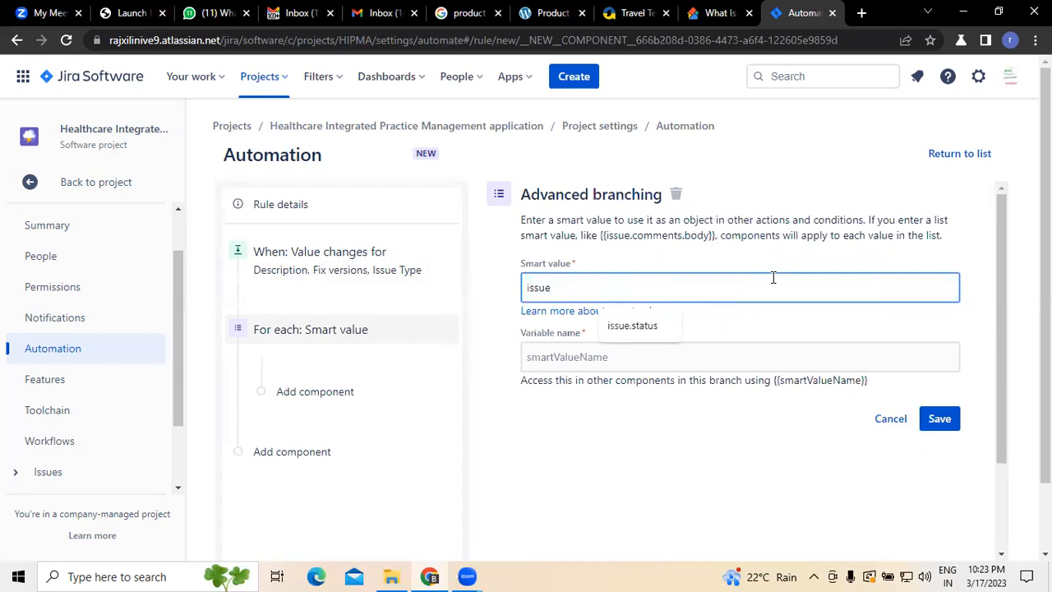
{"action": "type", "text": "ue"}
{"action": "left_click", "coordinate": [650, 326]}
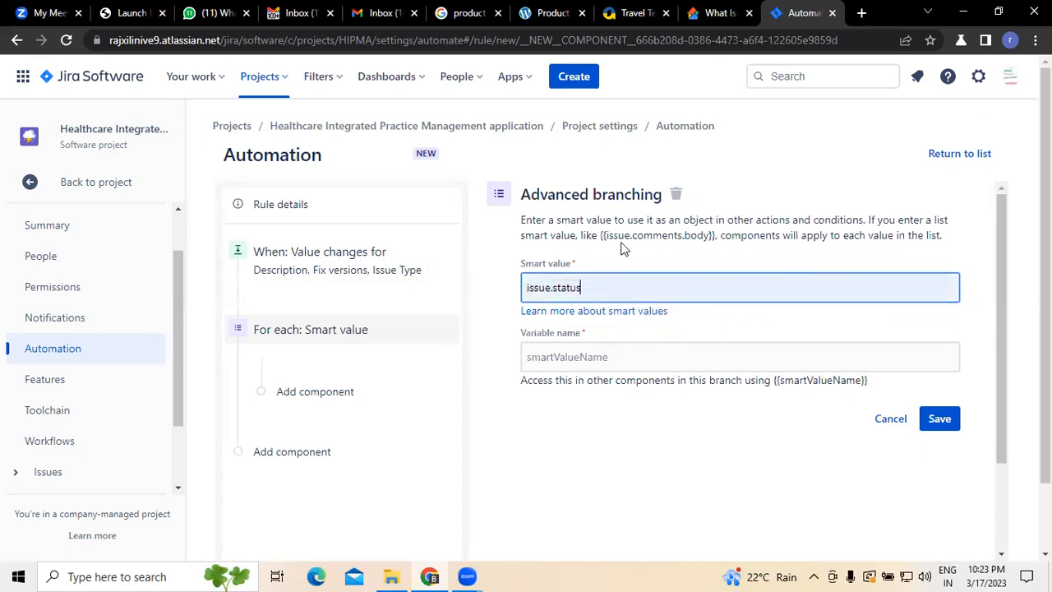
{"action": "left_click", "coordinate": [599, 356]}
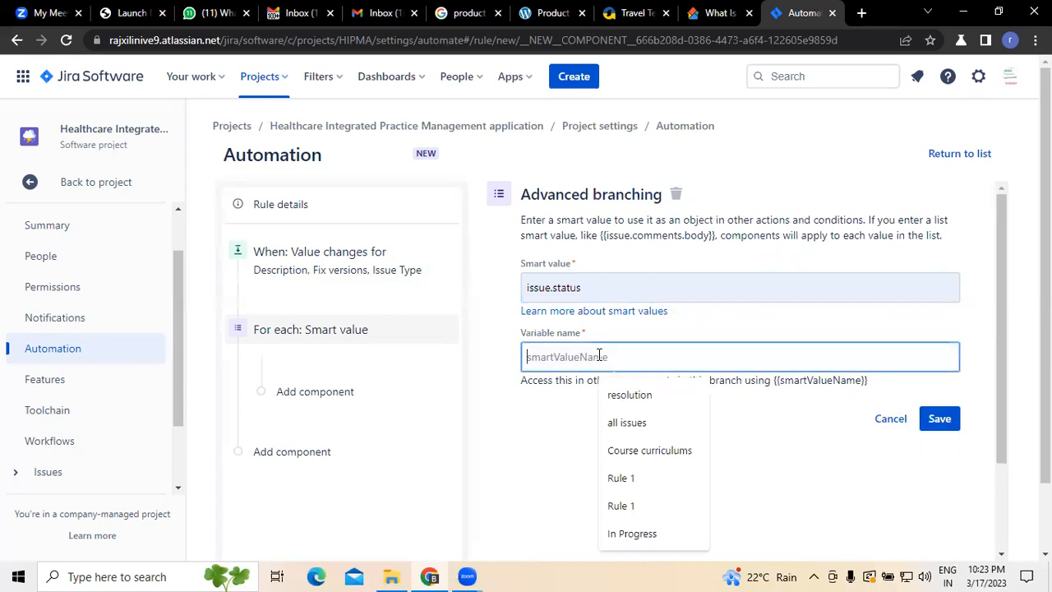
{"action": "left_click", "coordinate": [636, 424]}
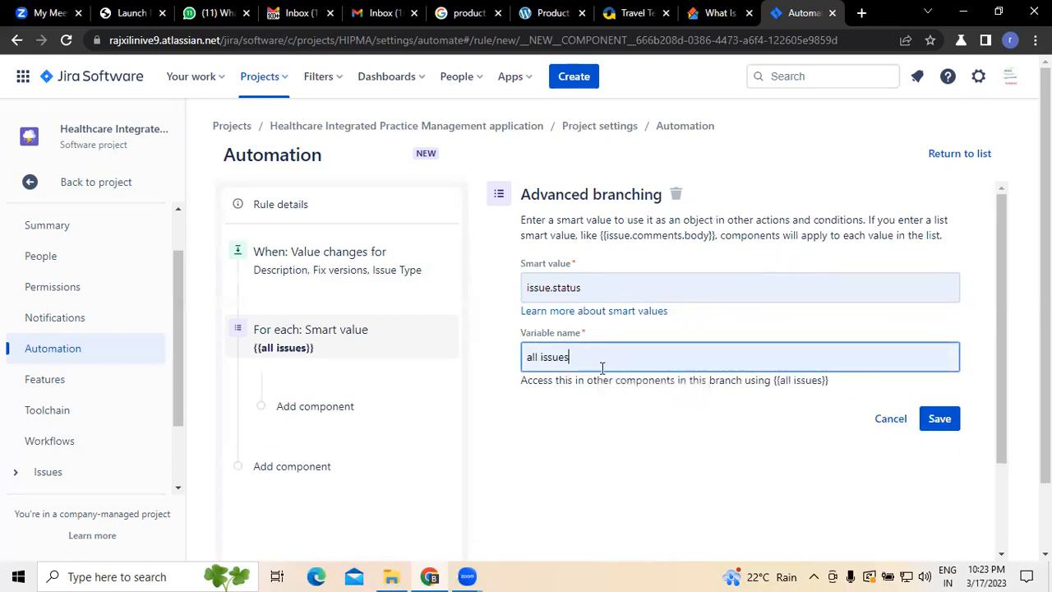
{"action": "left_click", "coordinate": [927, 423]}
- Clear the branch's smart value and enter issue.status again
{"action": "left_click", "coordinate": [595, 289]}
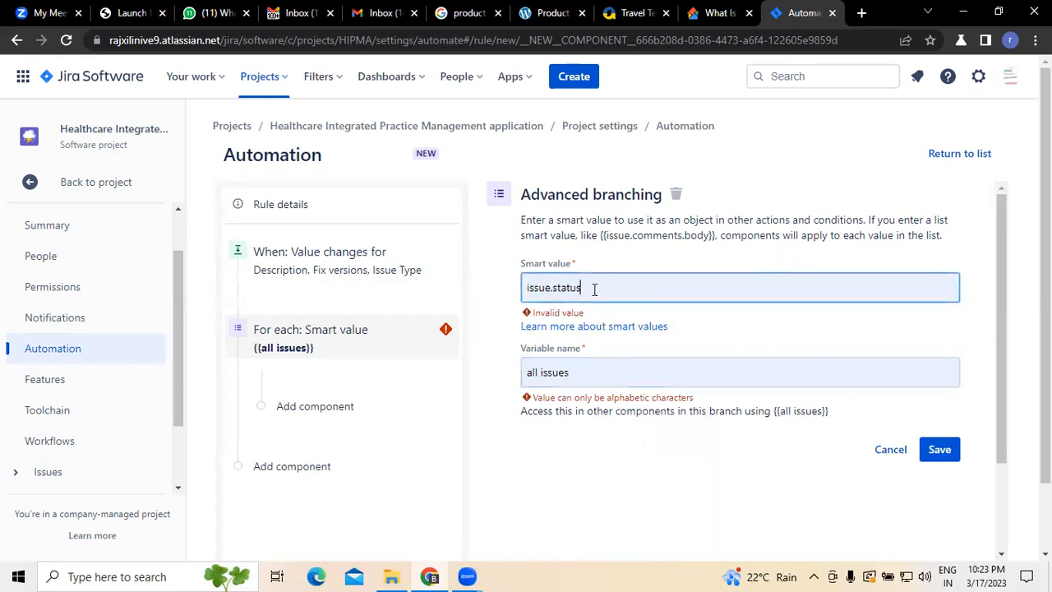
{"action": "left_click", "coordinate": [590, 373]}
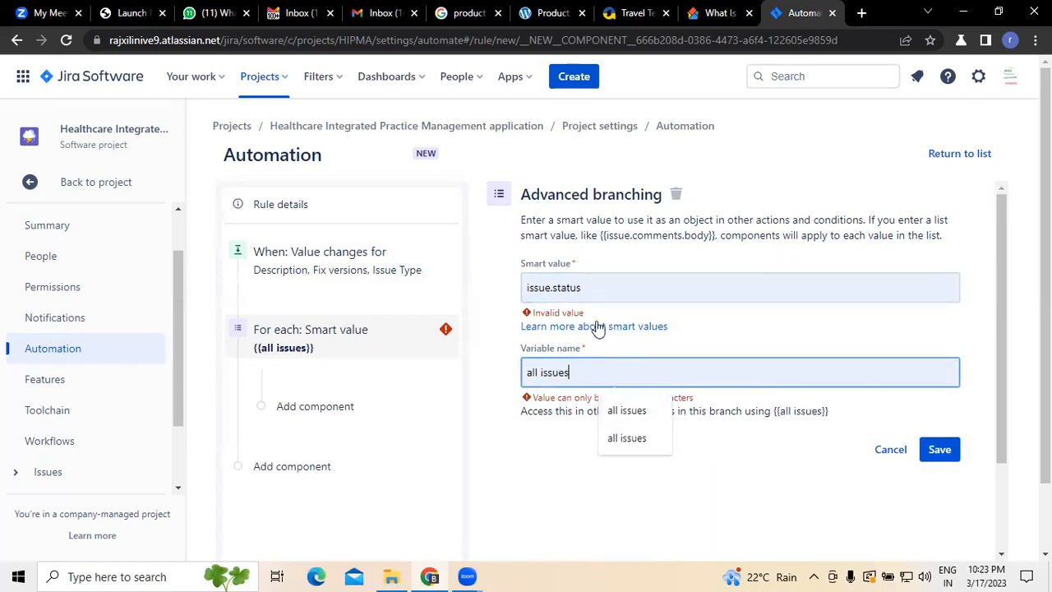
{"action": "left_click", "coordinate": [587, 283]}
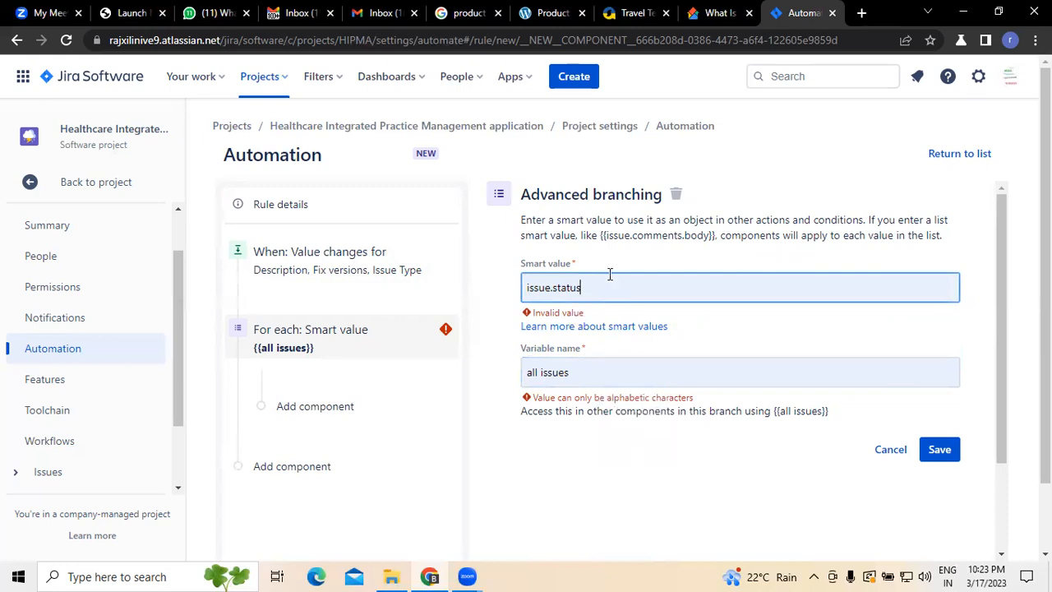
{"action": "key", "text": "BackSpace"}
{"action": "key", "text": "BackSpace"}
{"action": "key", "text": "BackSpace"}
{"action": "key", "text": "BackSpace"}
{"action": "key", "text": "BackSpace"}
{"action": "key", "text": "BackSpace"}
{"action": "key", "text": "BackSpace"}
{"action": "key", "text": "BackSpace"}
{"action": "key", "text": "BackSpace"}
{"action": "key", "text": "BackSpace"}
{"action": "key", "text": "BackSpace"}
{"action": "key", "text": "BackSpace"}
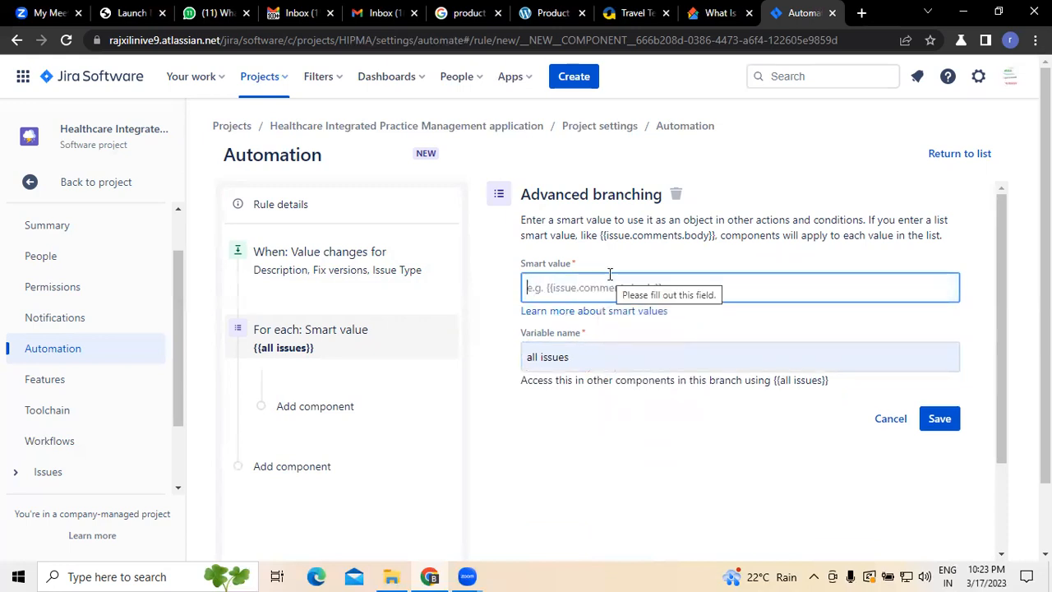
{"action": "type", "text": "is"}
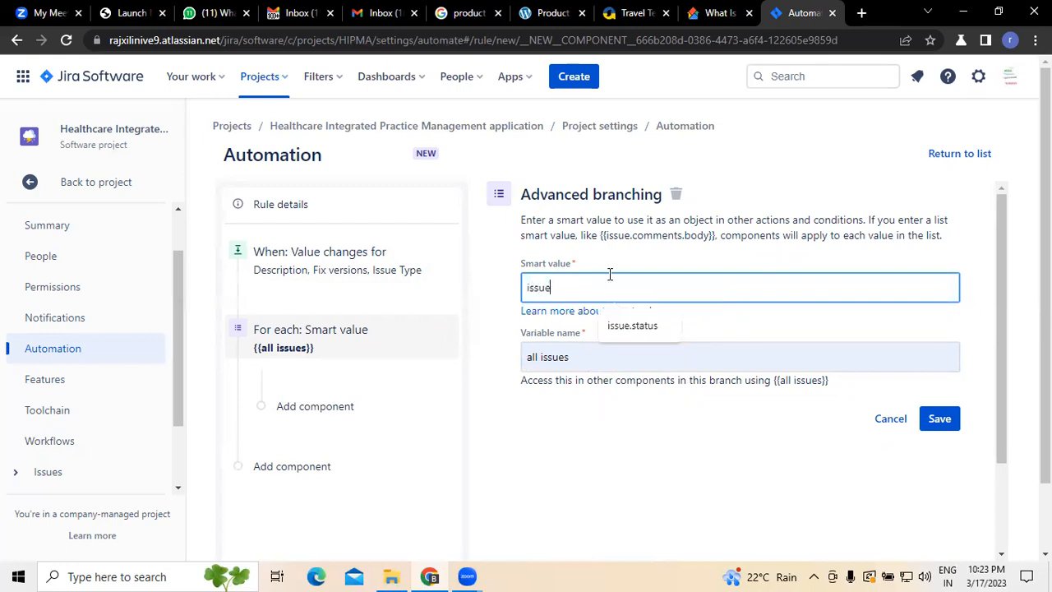
{"action": "type", "text": "sue"}
{"action": "left_click", "coordinate": [623, 327]}
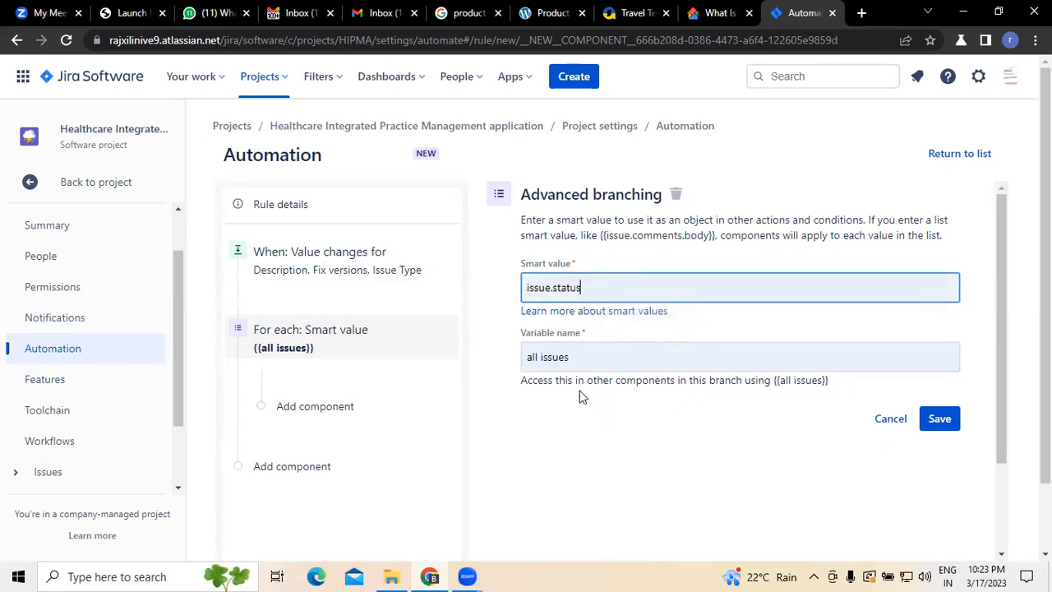
- Replace the branch's variable name with In Progress and try to save the branch
{"action": "left_click", "coordinate": [606, 357]}
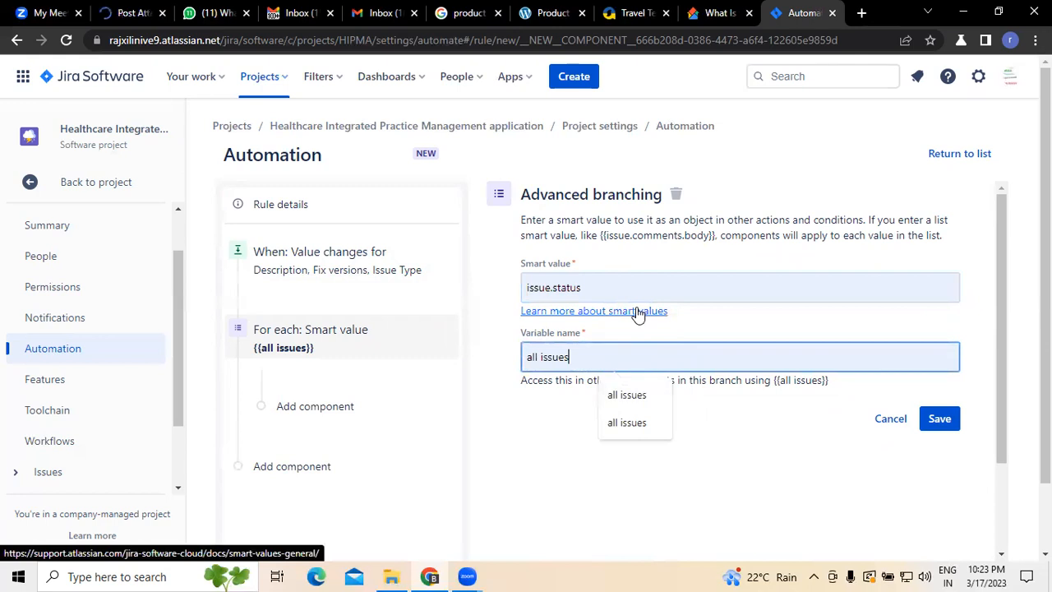
{"action": "key", "text": "BackSpace"}
{"action": "key", "text": "BackSpace"}
{"action": "key", "text": "BackSpace"}
{"action": "key", "text": "BackSpace"}
{"action": "key", "text": "BackSpace"}
{"action": "key", "text": "BackSpace"}
{"action": "key", "text": "BackSpace"}
{"action": "key", "text": "BackSpace"}
{"action": "key", "text": "BackSpace"}
{"action": "key", "text": "BackSpace"}
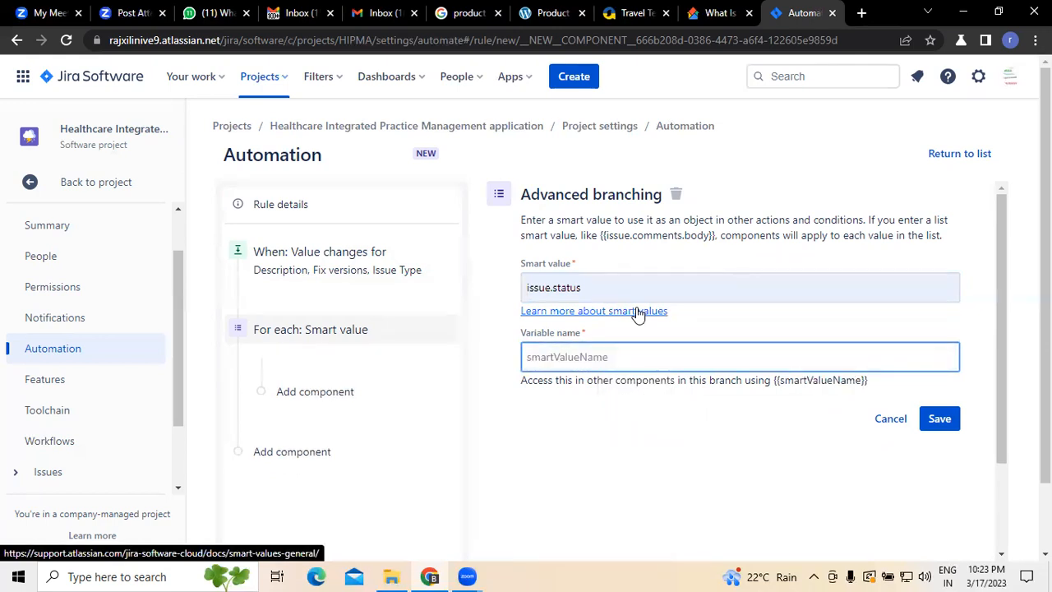
{"action": "type", "text": "i"}
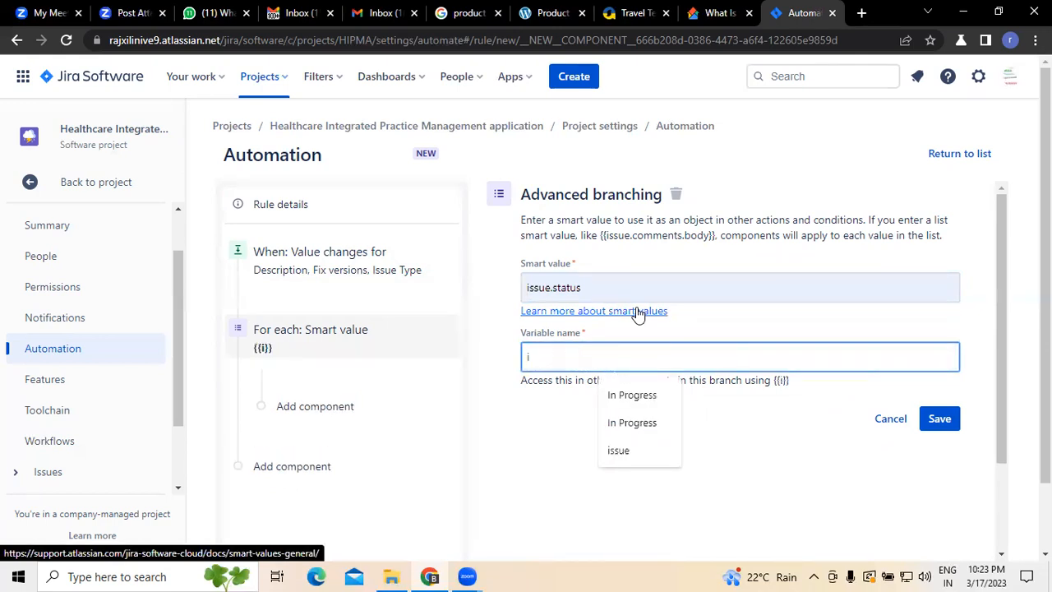
{"action": "left_click", "coordinate": [634, 394]}
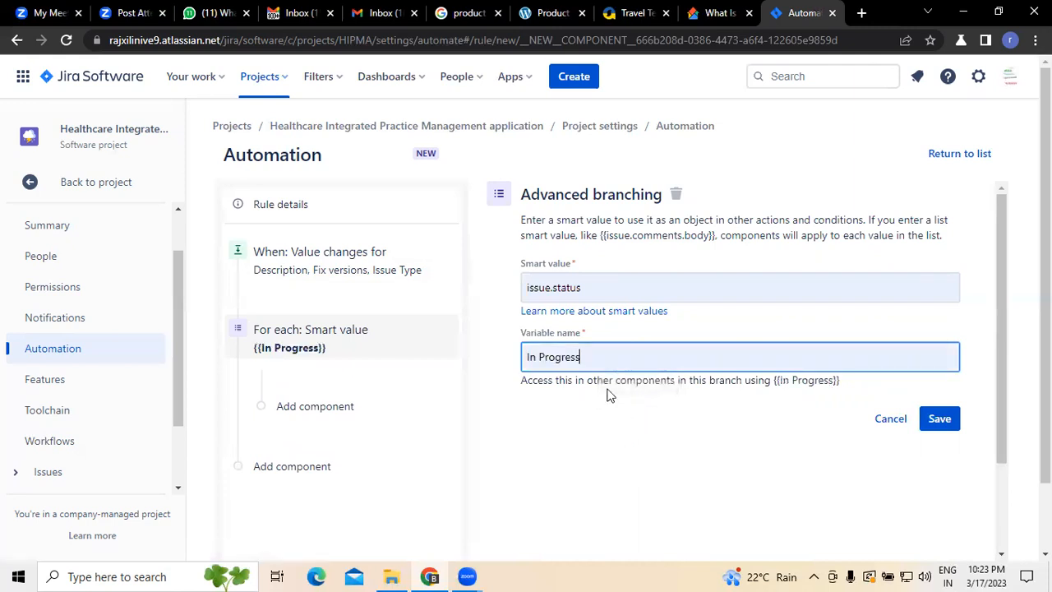
{"action": "left_click", "coordinate": [950, 421]}
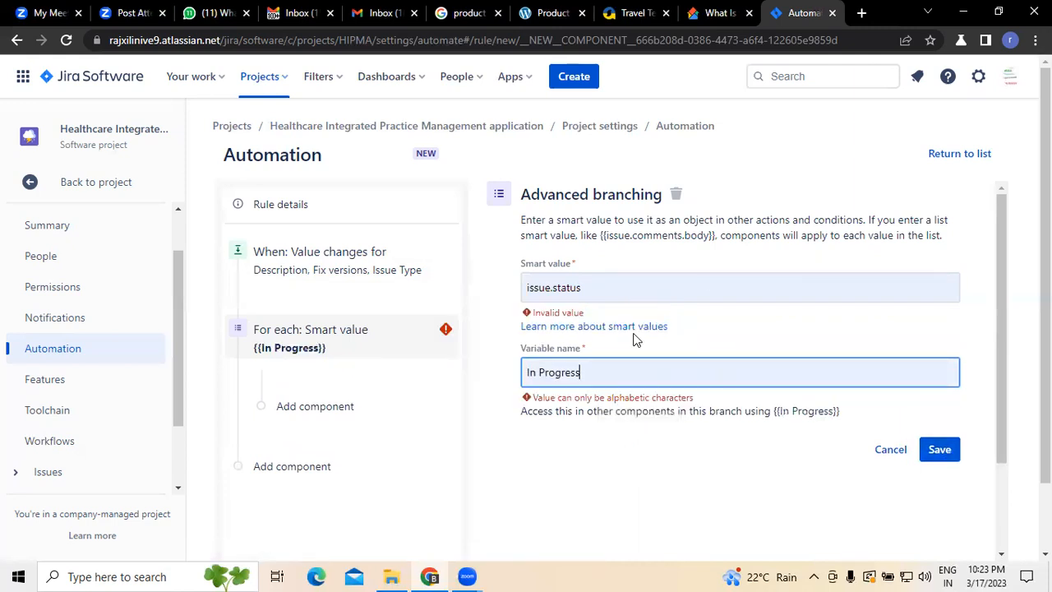
- Clear both the variable name and the smart value of the branch
{"action": "key", "text": "BackSpace"}
{"action": "key", "text": "BackSpace"}
{"action": "key", "text": "BackSpace"}
{"action": "key", "text": "BackSpace"}
{"action": "key", "text": "BackSpace"}
{"action": "key", "text": "BackSpace"}
{"action": "key", "text": "BackSpace"}
{"action": "key", "text": "BackSpace"}
{"action": "key", "text": "BackSpace"}
{"action": "key", "text": "BackSpace"}
{"action": "key", "text": "BackSpace"}
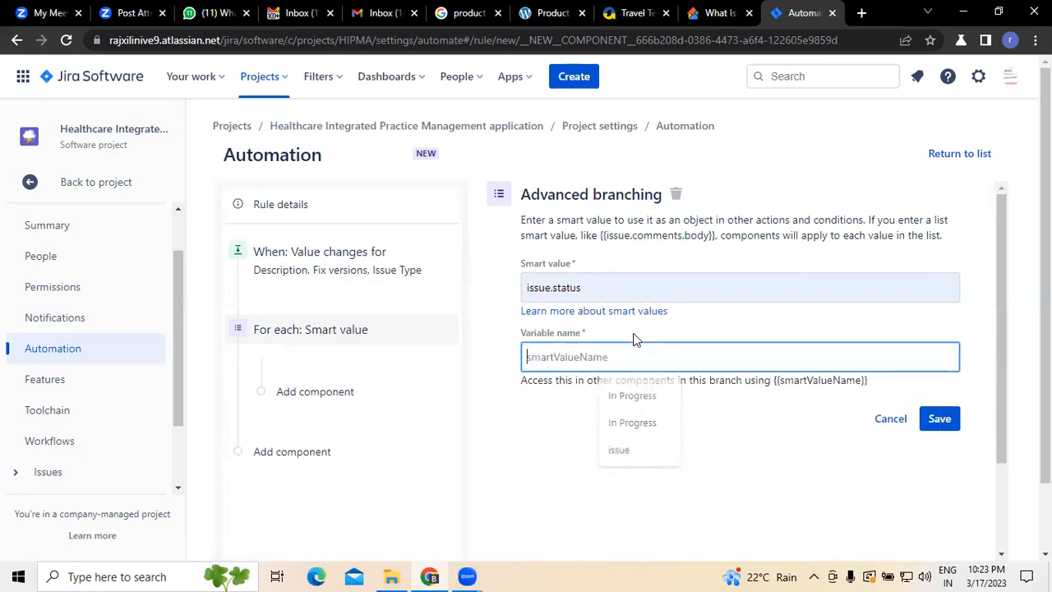
{"action": "left_click", "coordinate": [605, 288]}
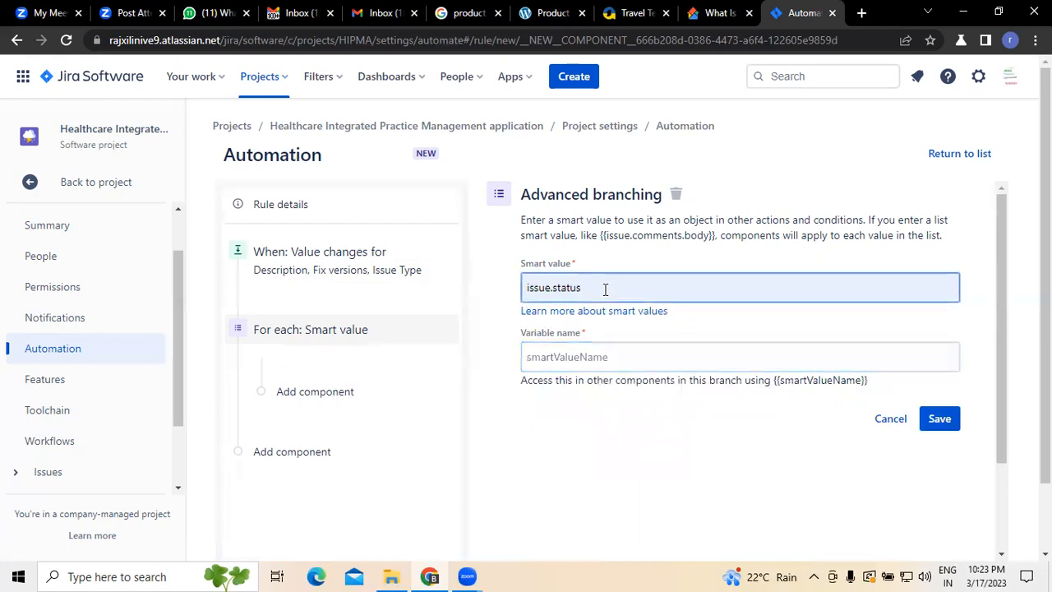
{"action": "key", "text": "BackSpace"}
{"action": "key", "text": "BackSpace"}
{"action": "key", "text": "BackSpace"}
{"action": "key", "text": "BackSpace"}
{"action": "key", "text": "BackSpace"}
{"action": "key", "text": "BackSpace"}
{"action": "key", "text": "BackSpace"}
{"action": "key", "text": "BackSpace"}
{"action": "key", "text": "BackSpace"}
{"action": "key", "text": "BackSpace"}
{"action": "key", "text": "BackSpace"}
{"action": "key", "text": "BackSpace"}
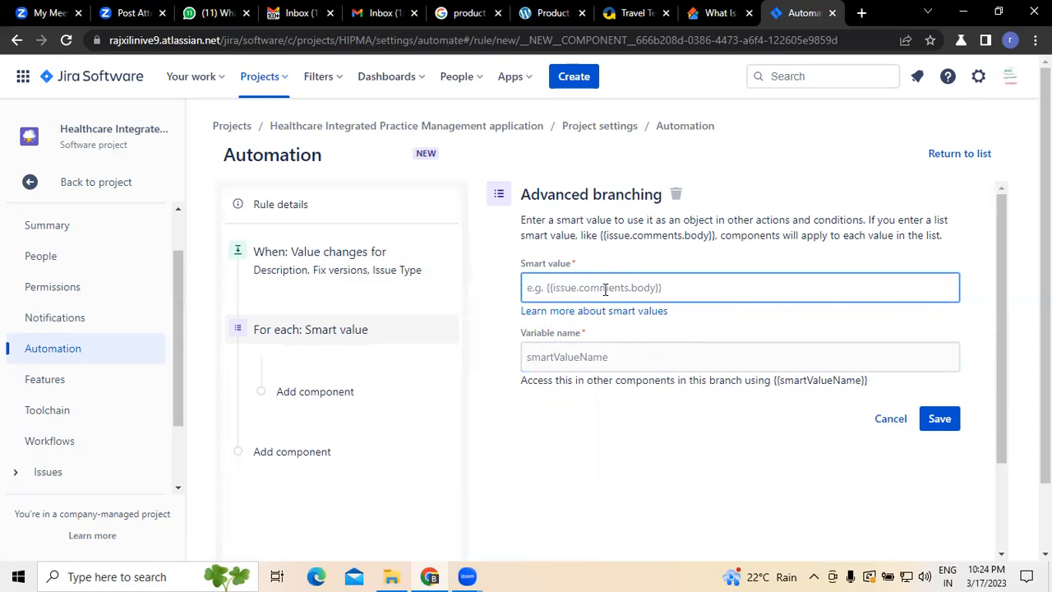
- Set the branch's smart value to {{ issue.versions }} and its variable name to resolution, and save the branch
{"action": "type", "text": "{{"}
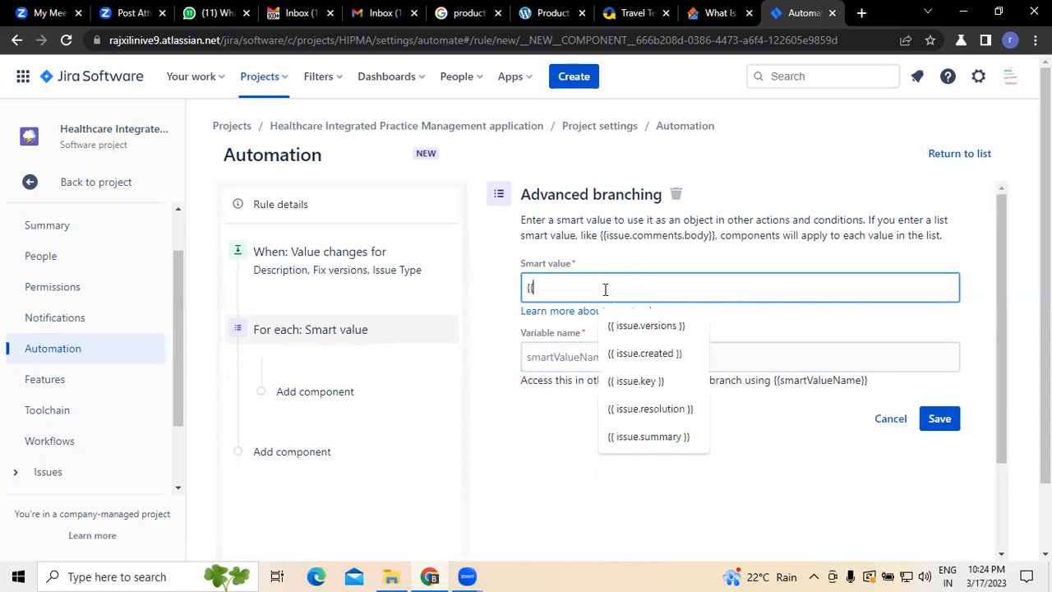
{"action": "left_click", "coordinate": [630, 326]}
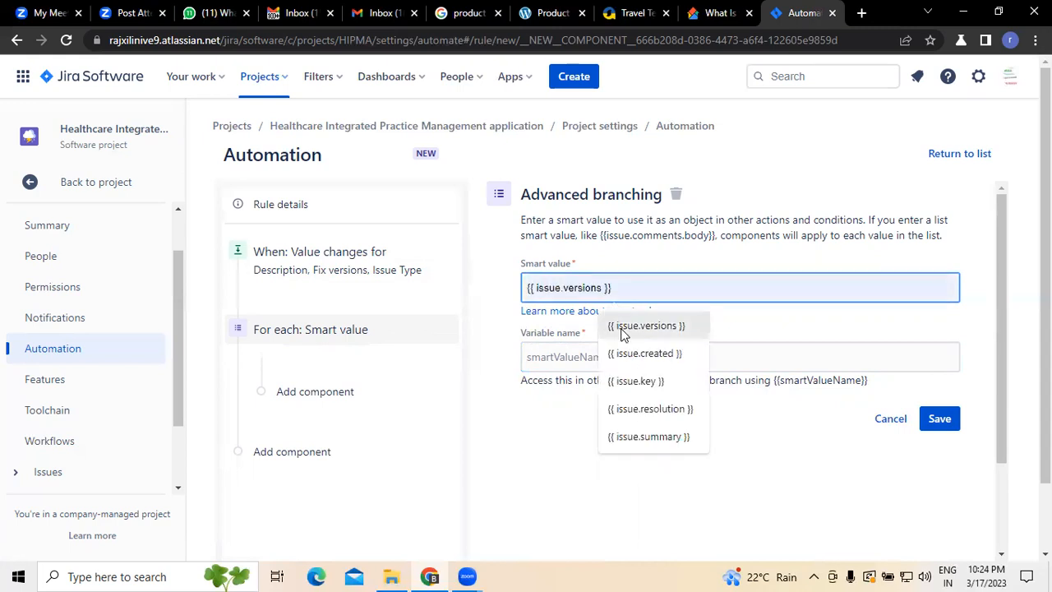
{"action": "left_click", "coordinate": [593, 358]}
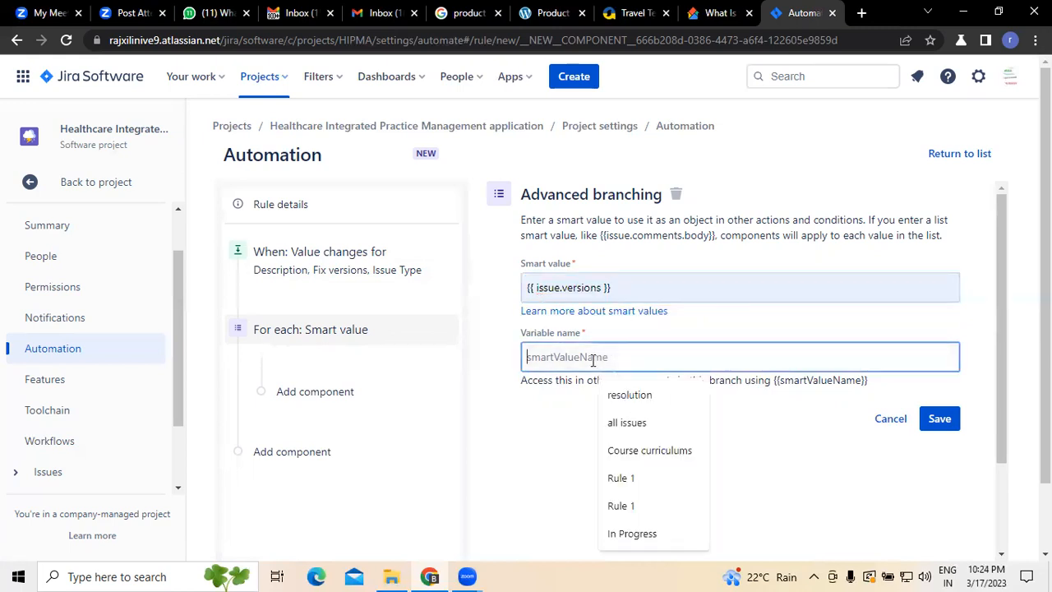
{"action": "left_click", "coordinate": [638, 402]}
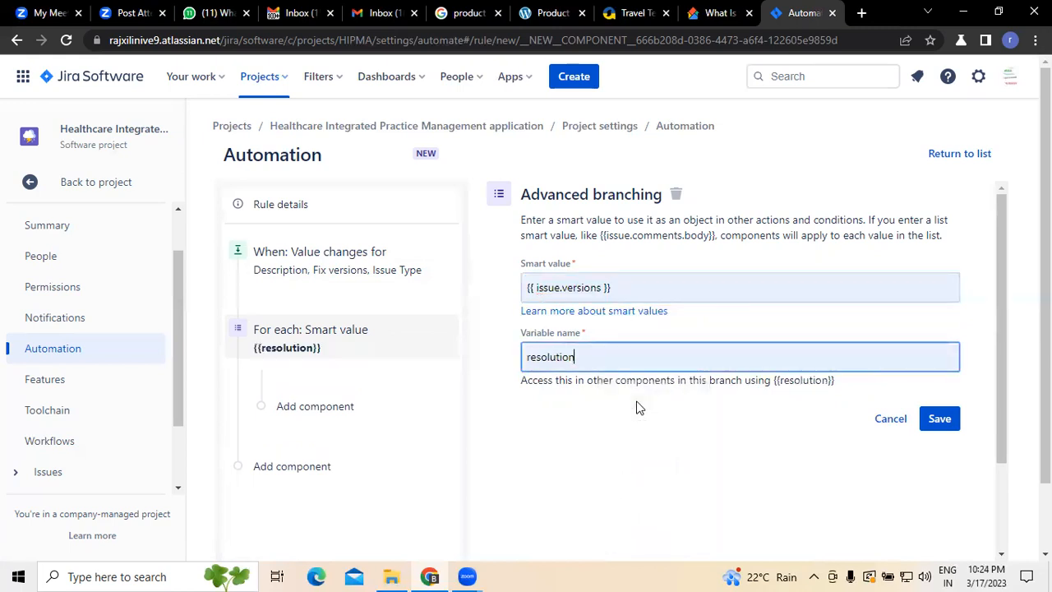
{"action": "left_click", "coordinate": [922, 417]}
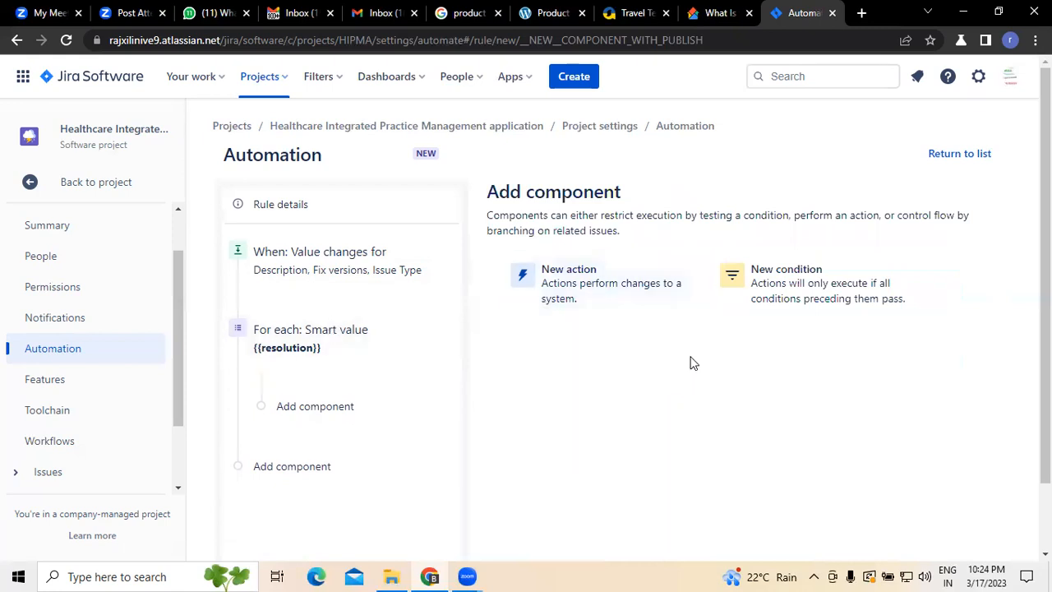
- Add a new action inside the branch and choose Transition issue from the issue actions
{"action": "left_click", "coordinate": [592, 286]}
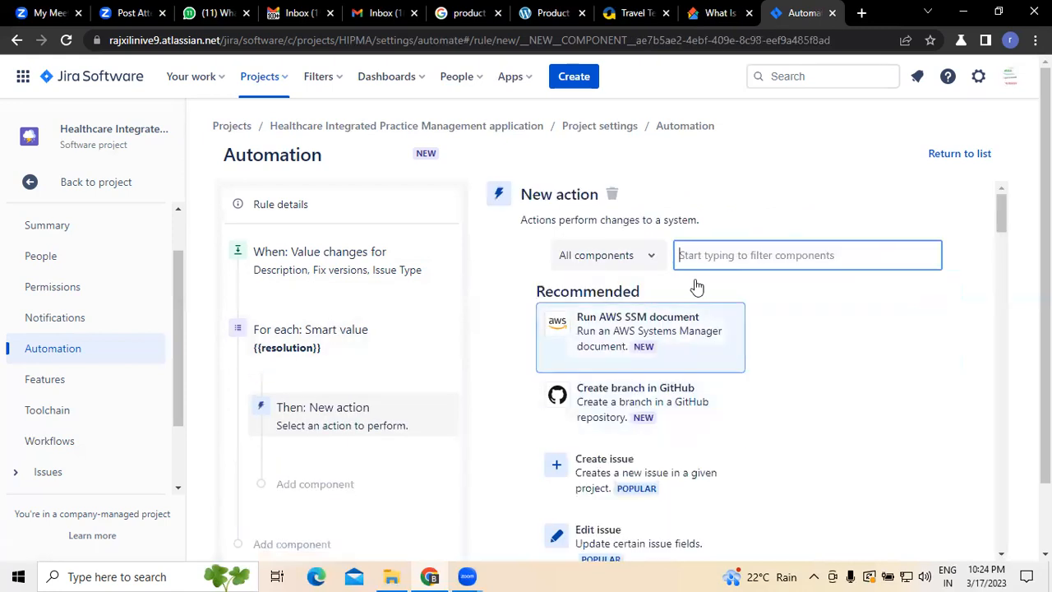
{"action": "scroll", "coordinate": [766, 347], "scroll_direction": "down", "scroll_amount": 2}
{"action": "scroll", "coordinate": [769, 348], "scroll_direction": "up", "scroll_amount": 1}
{"action": "scroll", "coordinate": [769, 348], "scroll_direction": "down", "scroll_amount": 3}
{"action": "scroll", "coordinate": [769, 348], "scroll_direction": "down", "scroll_amount": 5}
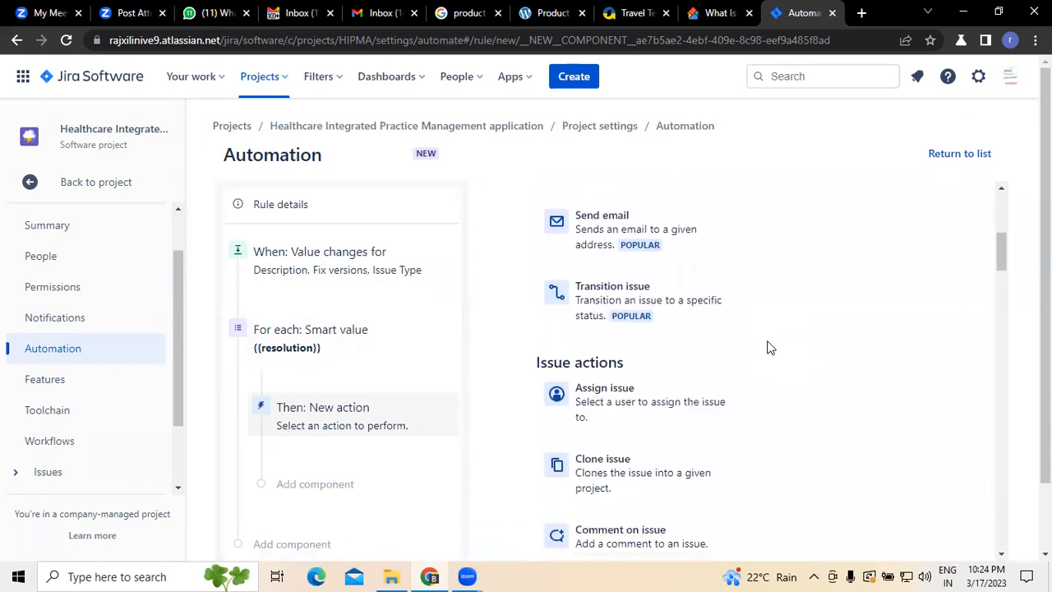
{"action": "scroll", "coordinate": [769, 347], "scroll_direction": "down", "scroll_amount": 4}
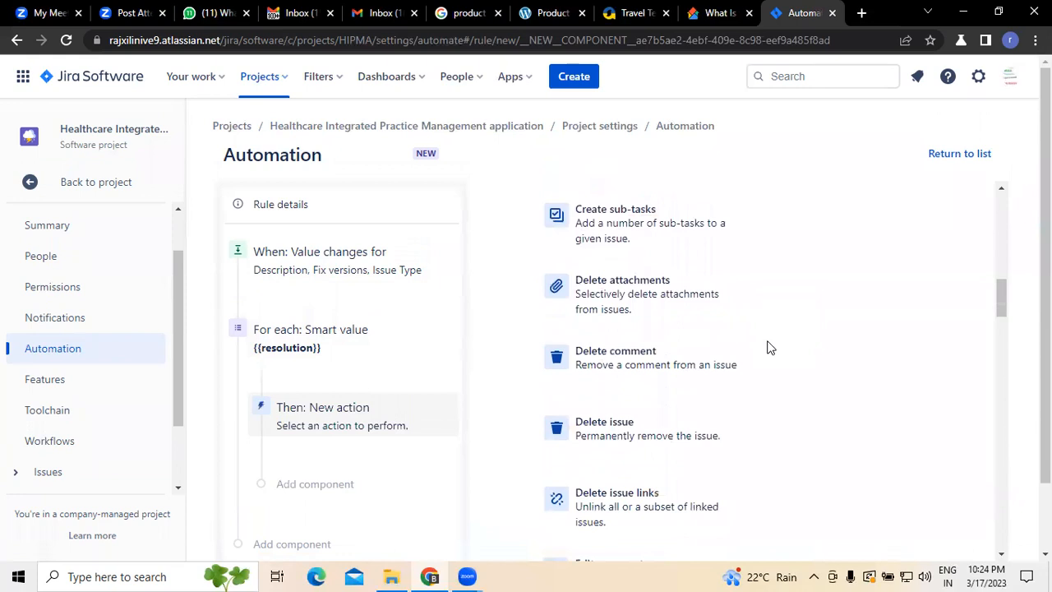
{"action": "scroll", "coordinate": [769, 347], "scroll_direction": "down", "scroll_amount": 8}
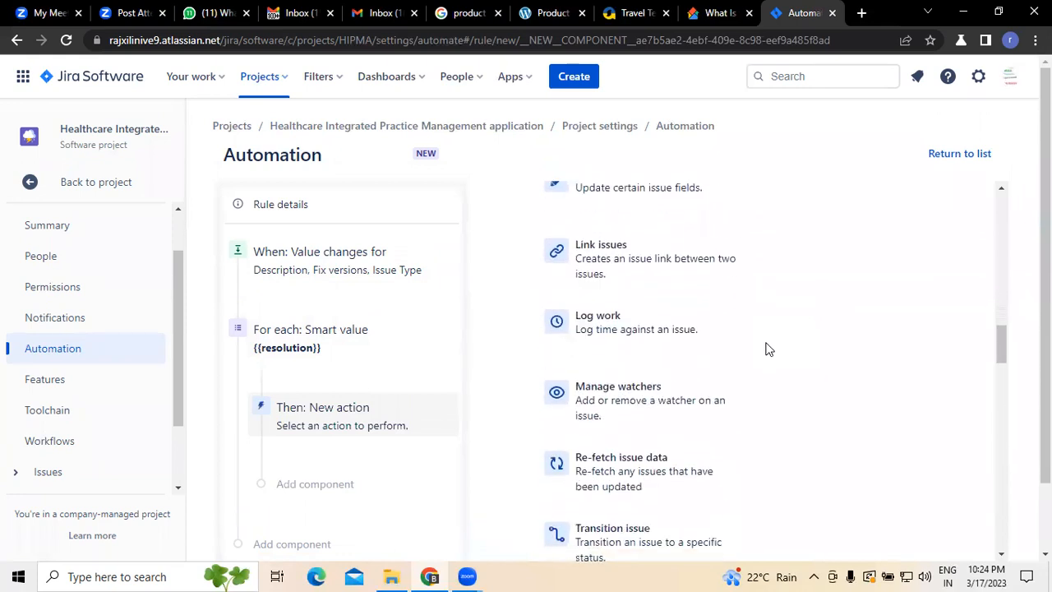
{"action": "scroll", "coordinate": [765, 350], "scroll_direction": "up", "scroll_amount": 3}
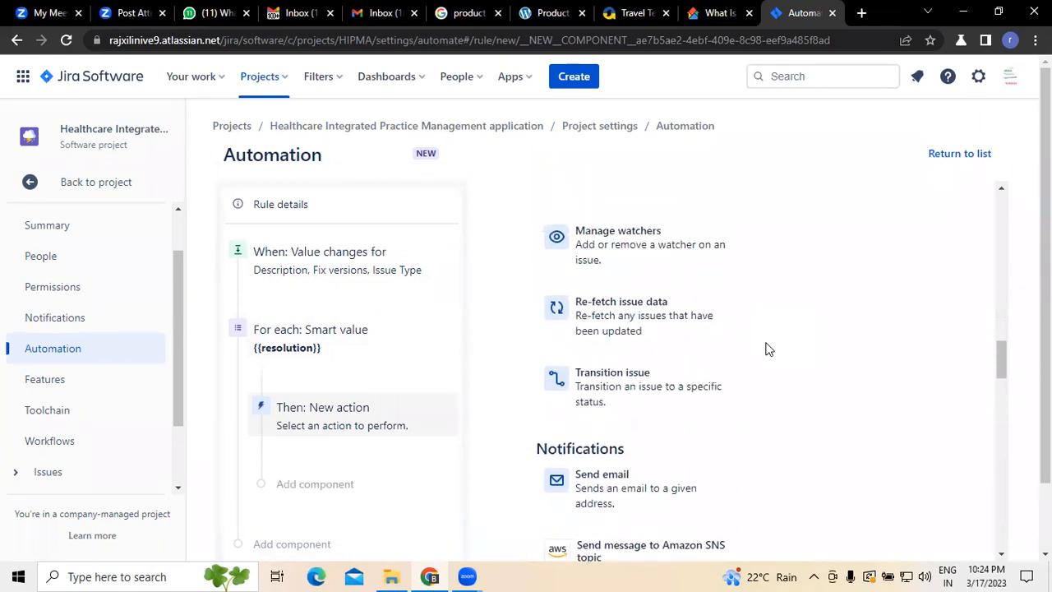
{"action": "left_click", "coordinate": [638, 374]}
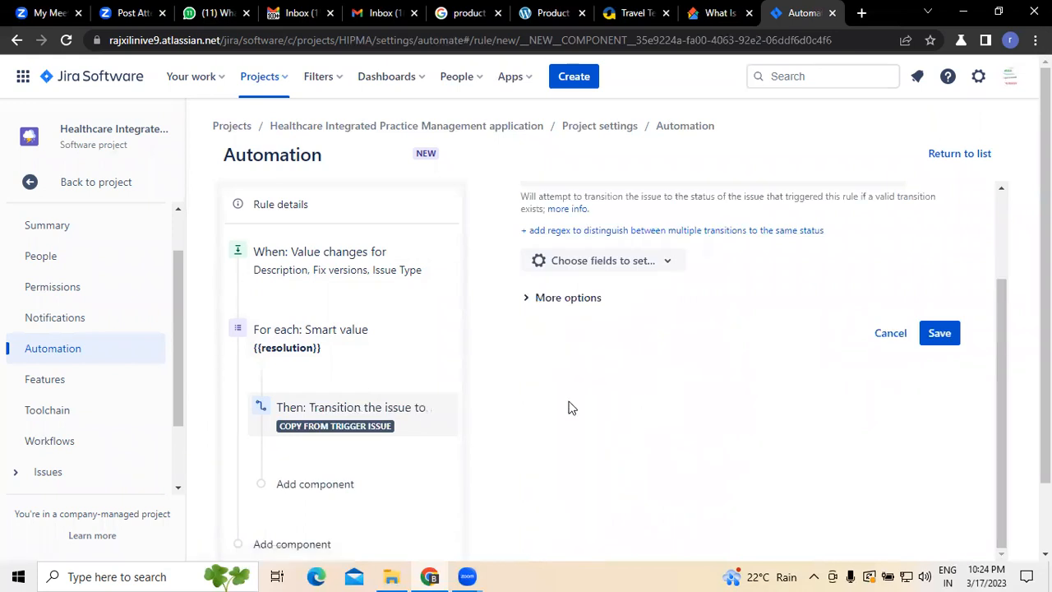
- Add the Fix versions field to the transition action, set it to Last released version, and save the action
{"action": "left_click", "coordinate": [656, 261]}
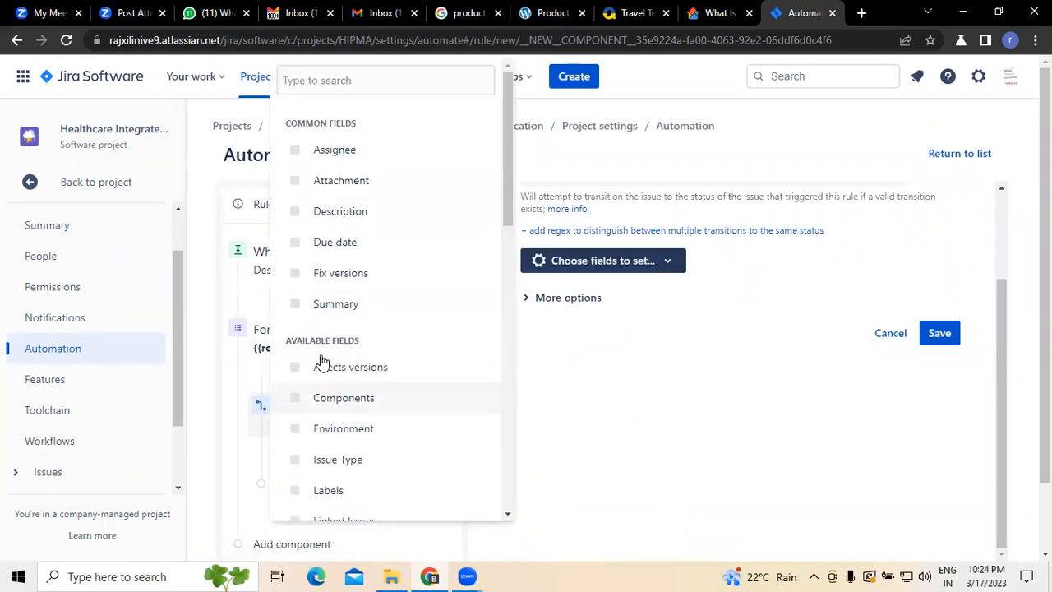
{"action": "left_click", "coordinate": [356, 276]}
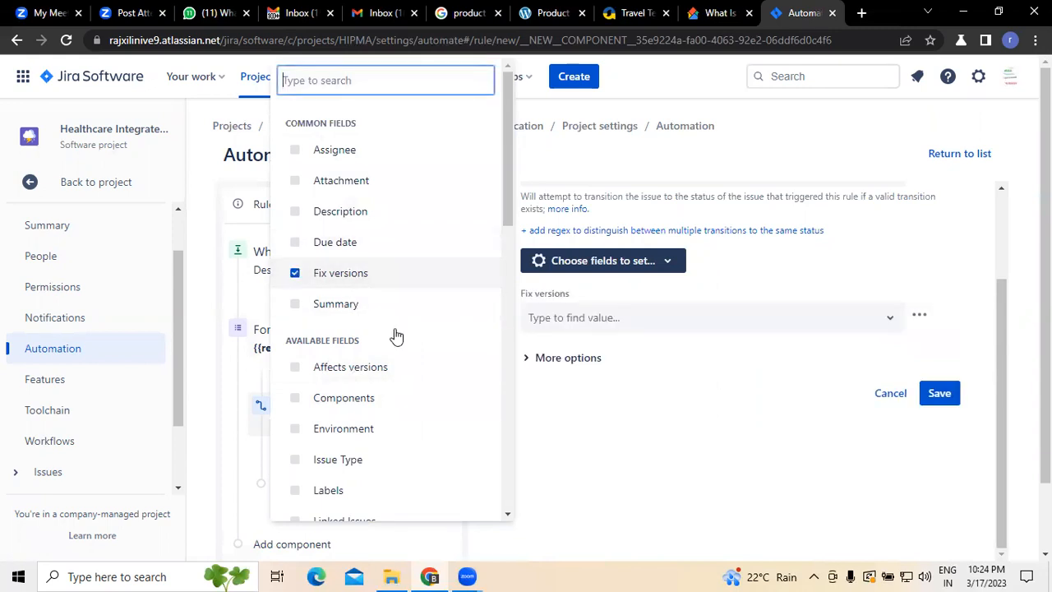
{"action": "left_click", "coordinate": [890, 318]}
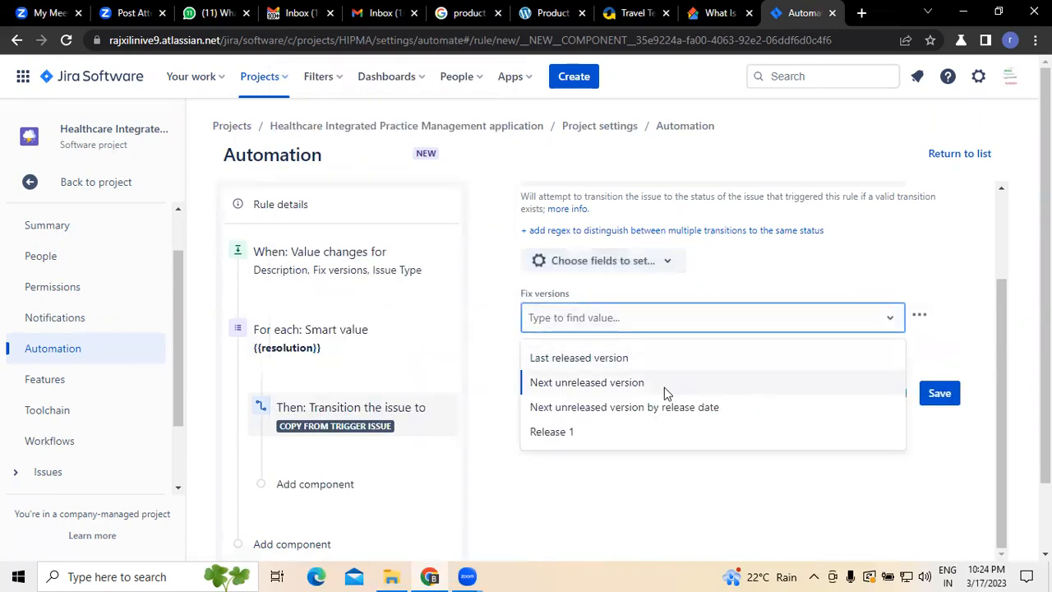
{"action": "left_click", "coordinate": [607, 360]}
{"action": "left_click", "coordinate": [940, 393]}
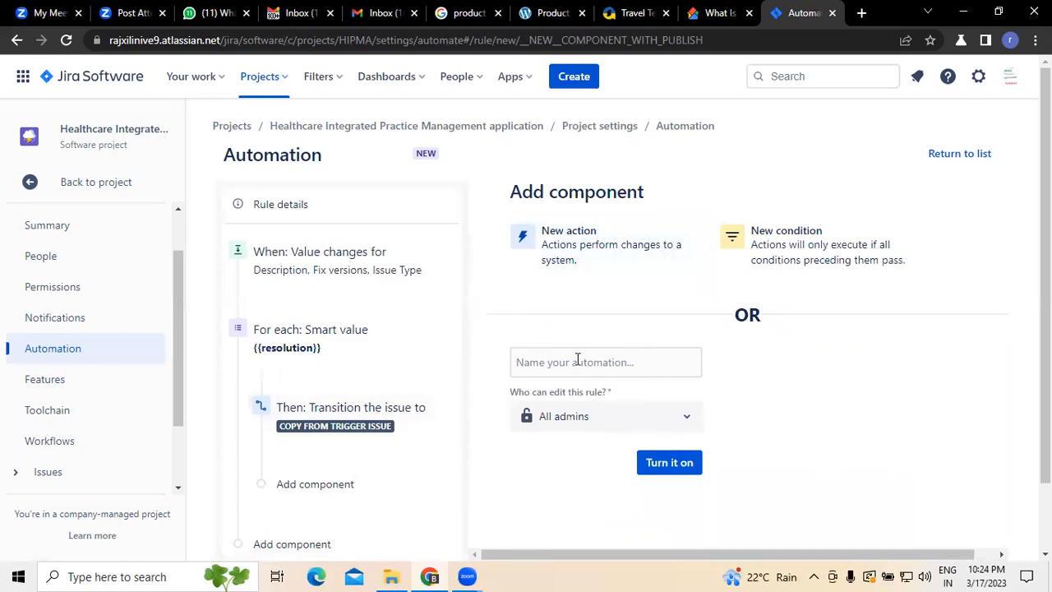
- Restrict editing of the rule to Private, name the rule "all issues" and turn it on
{"action": "left_click", "coordinate": [679, 417]}
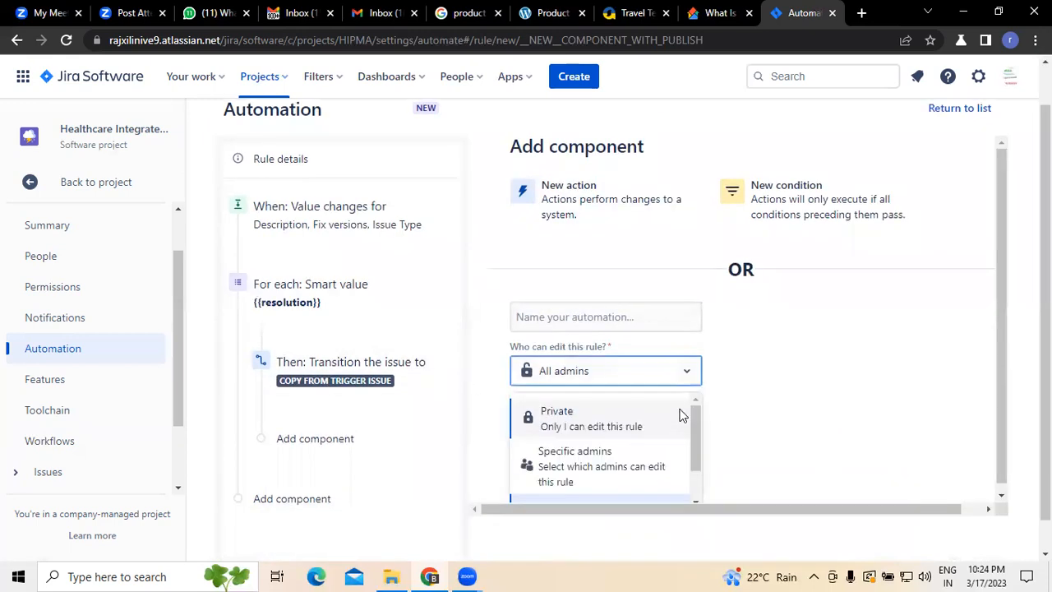
{"action": "left_click", "coordinate": [634, 421]}
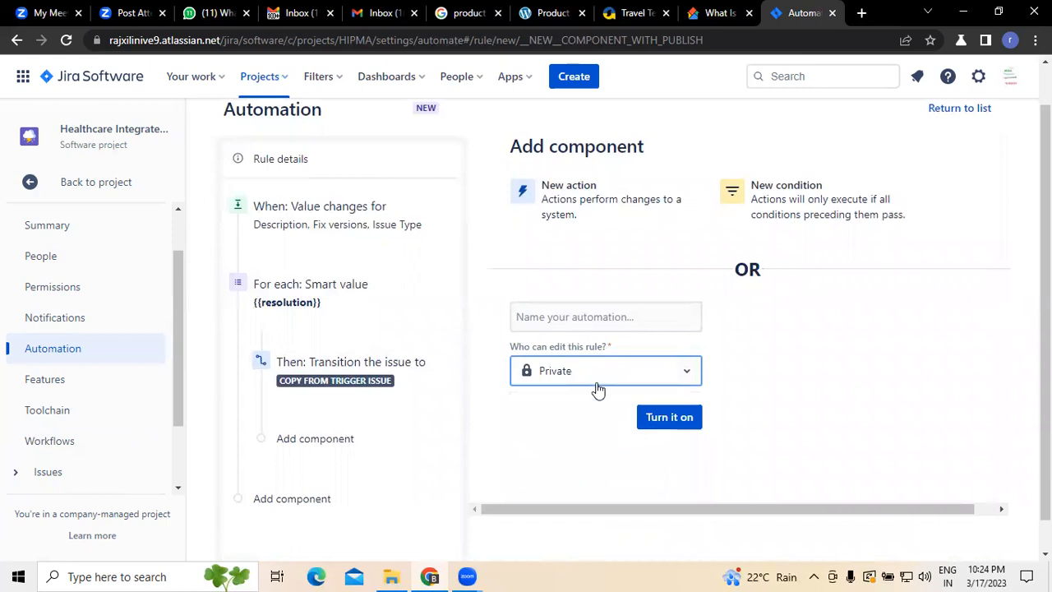
{"action": "left_click", "coordinate": [669, 418]}
{"action": "left_click", "coordinate": [604, 364]}
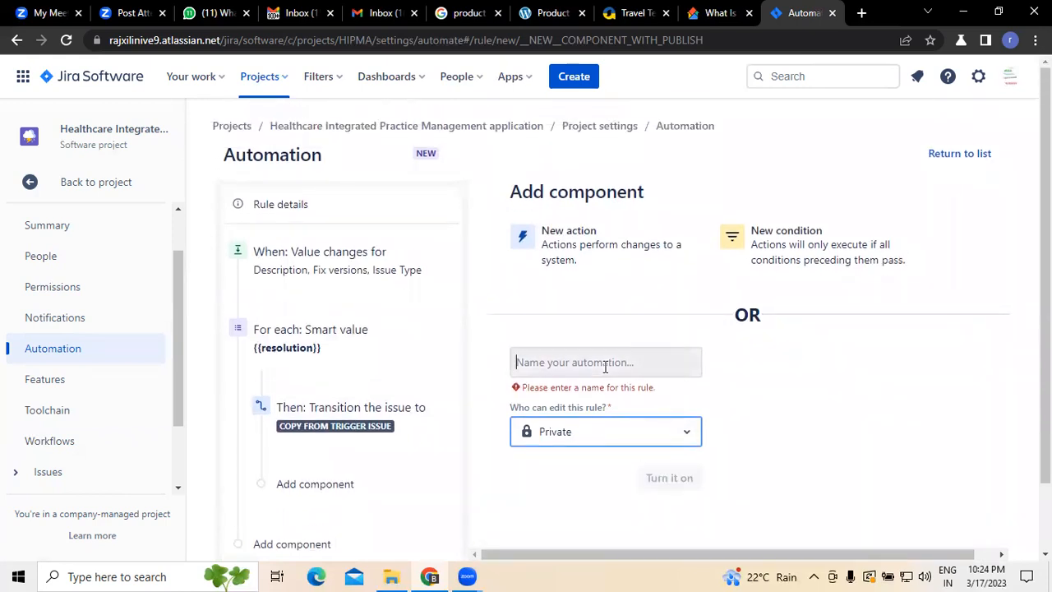
{"action": "left_click", "coordinate": [617, 429]}
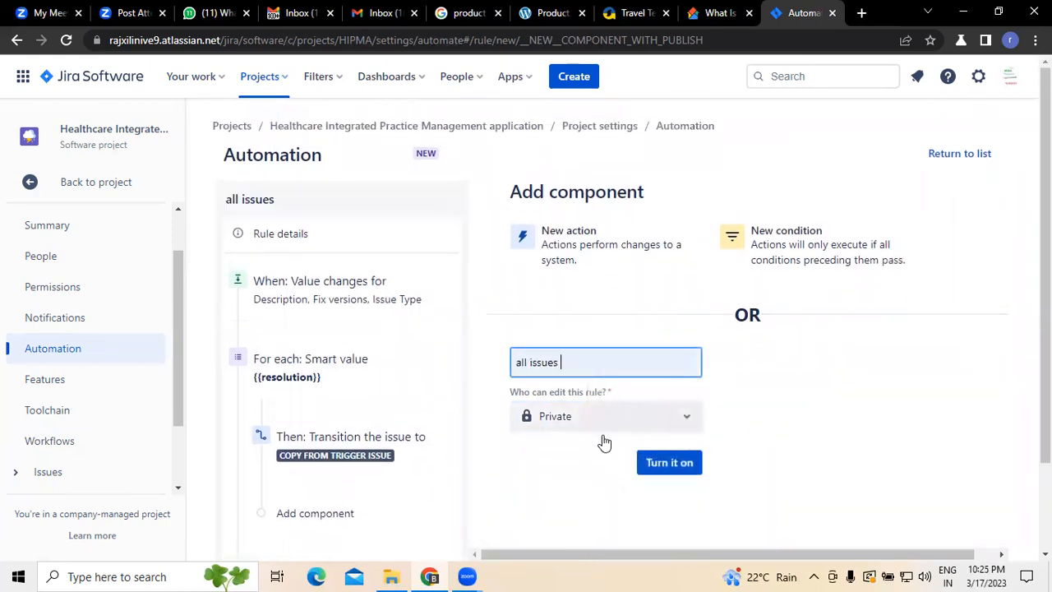
{"action": "left_click", "coordinate": [662, 464]}
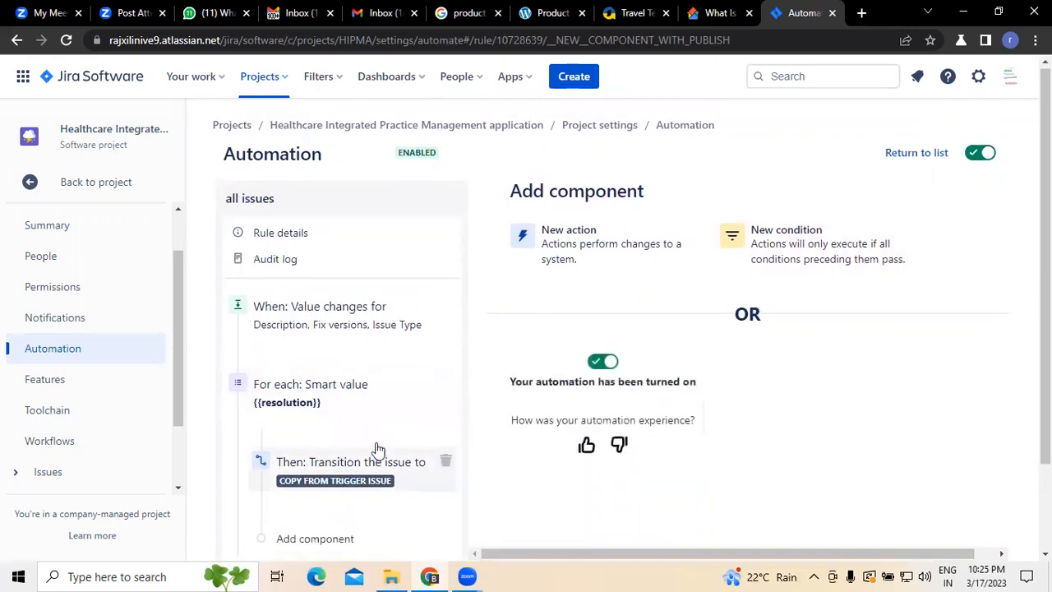
- Add a new condition after the Transition issue action in the branch and choose JQL condition
{"action": "scroll", "coordinate": [376, 444], "scroll_direction": "down", "scroll_amount": 2}
{"action": "scroll", "coordinate": [376, 442], "scroll_direction": "up", "scroll_amount": 2}
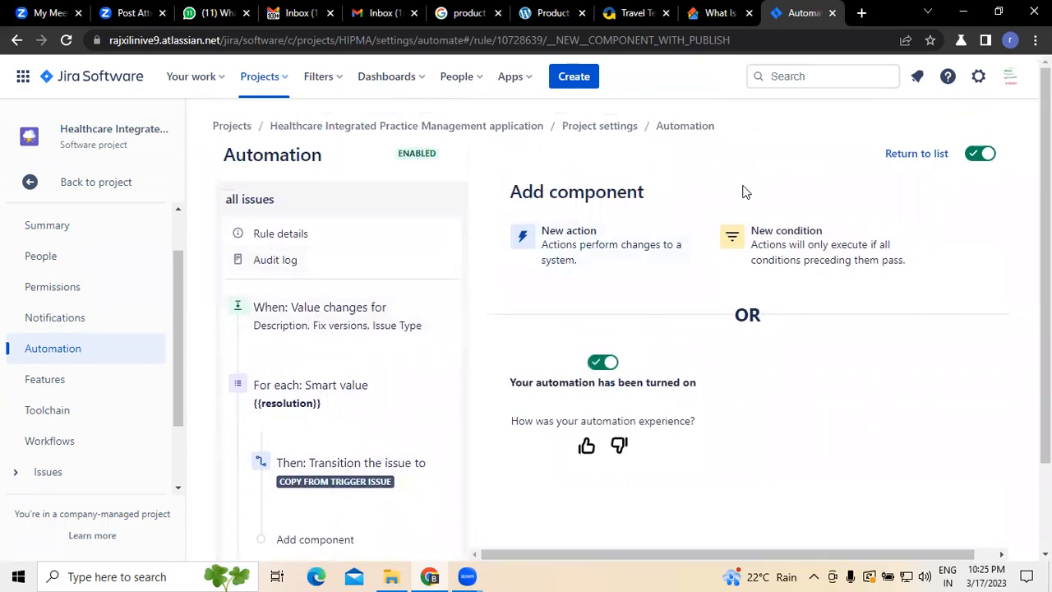
{"action": "left_click", "coordinate": [780, 238]}
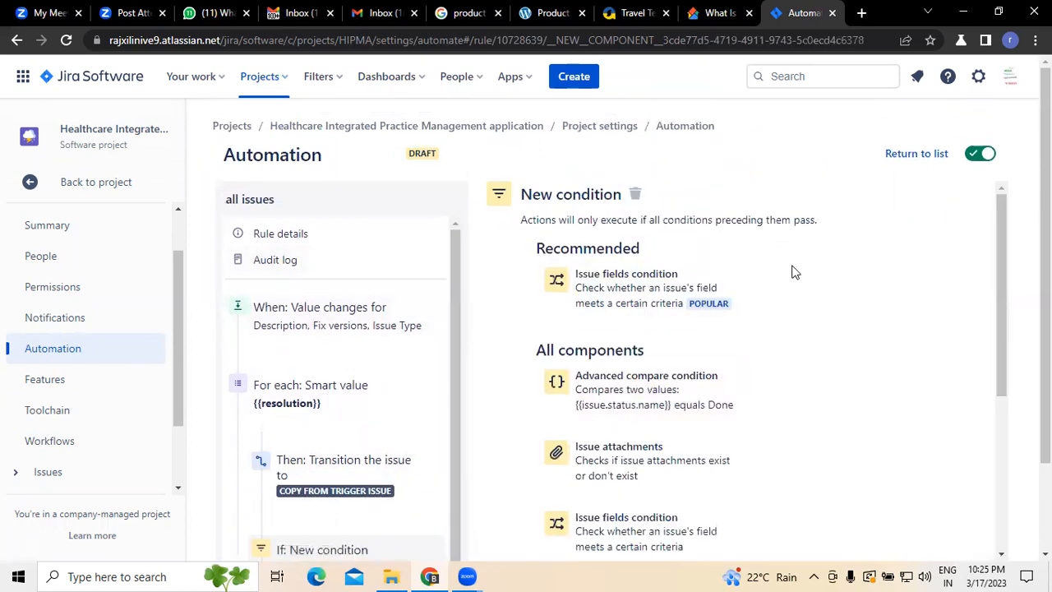
{"action": "scroll", "coordinate": [796, 272], "scroll_direction": "down", "scroll_amount": 2}
{"action": "scroll", "coordinate": [795, 272], "scroll_direction": "down", "scroll_amount": 3}
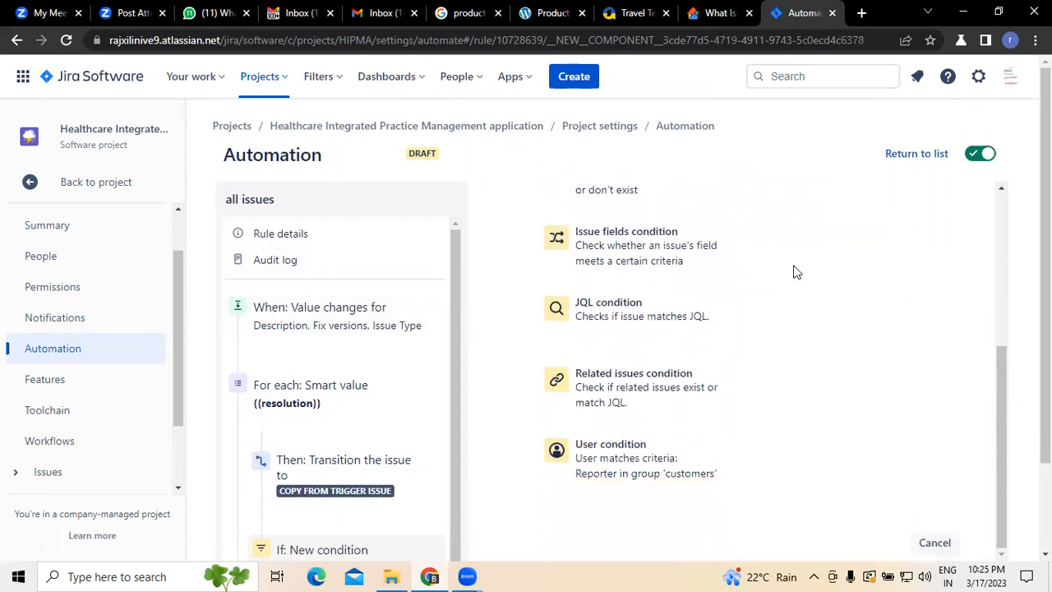
{"action": "left_click", "coordinate": [638, 256]}
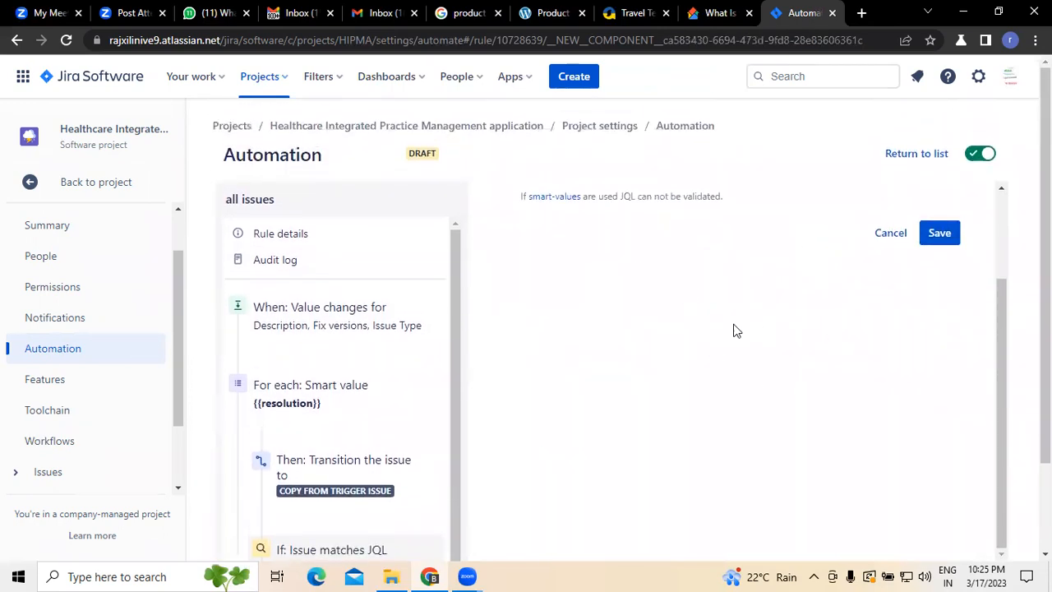
{"action": "left_click", "coordinate": [932, 236]}
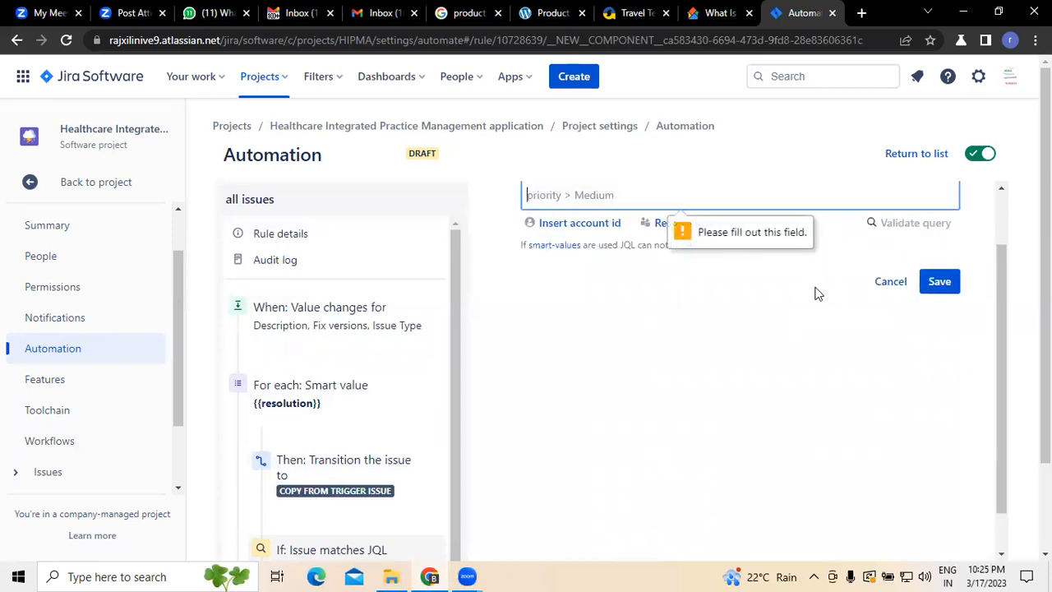
{"action": "scroll", "coordinate": [815, 294], "scroll_direction": "up", "scroll_amount": 1}
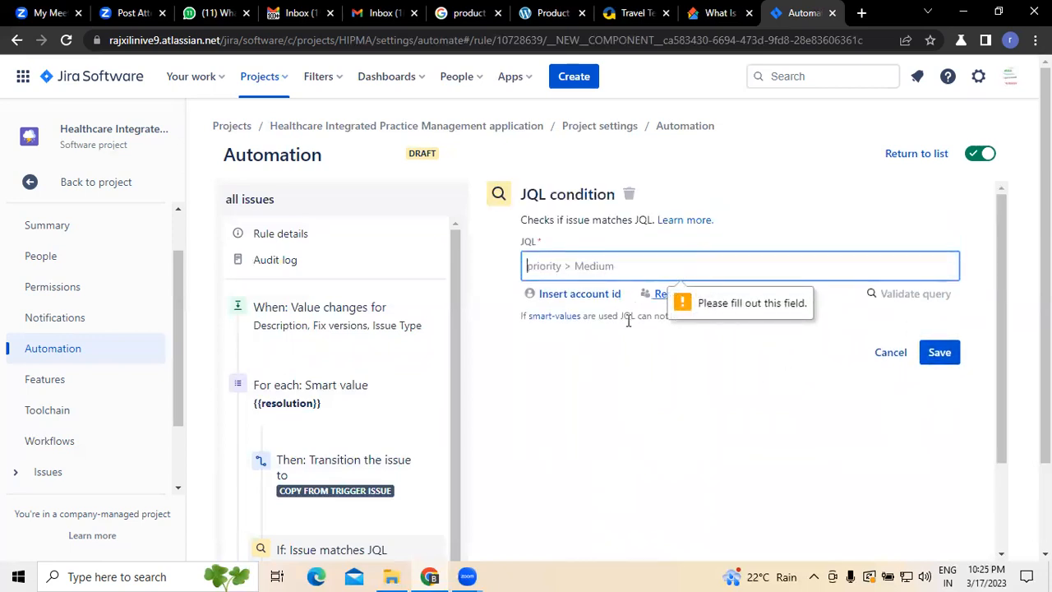
- Insert the account ID of the Automation for Jira user into the JQL query and validate it
{"action": "left_click", "coordinate": [597, 296]}
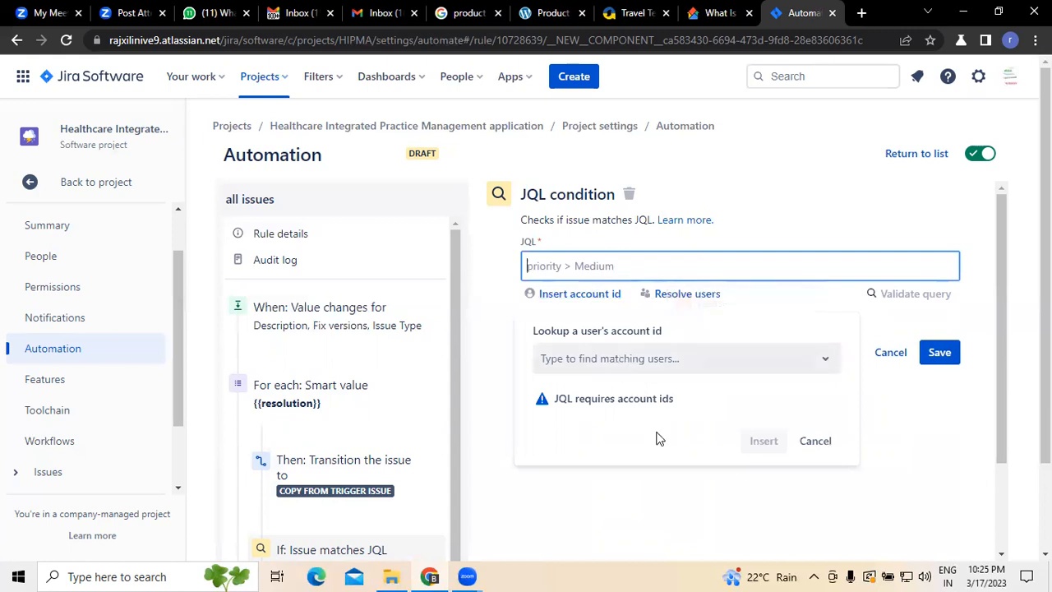
{"action": "left_click", "coordinate": [827, 357]}
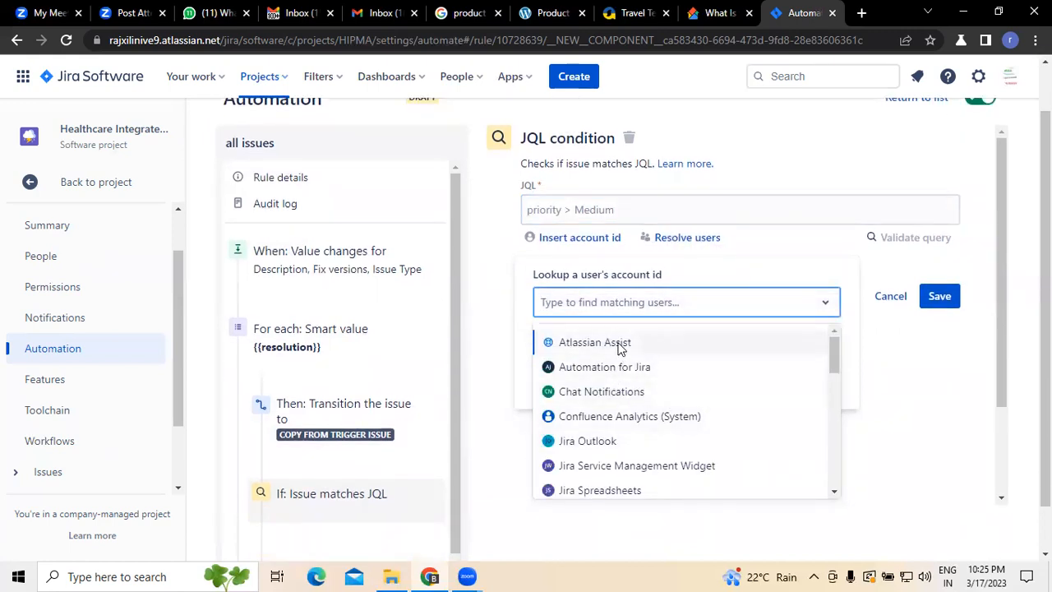
{"action": "left_click", "coordinate": [635, 369]}
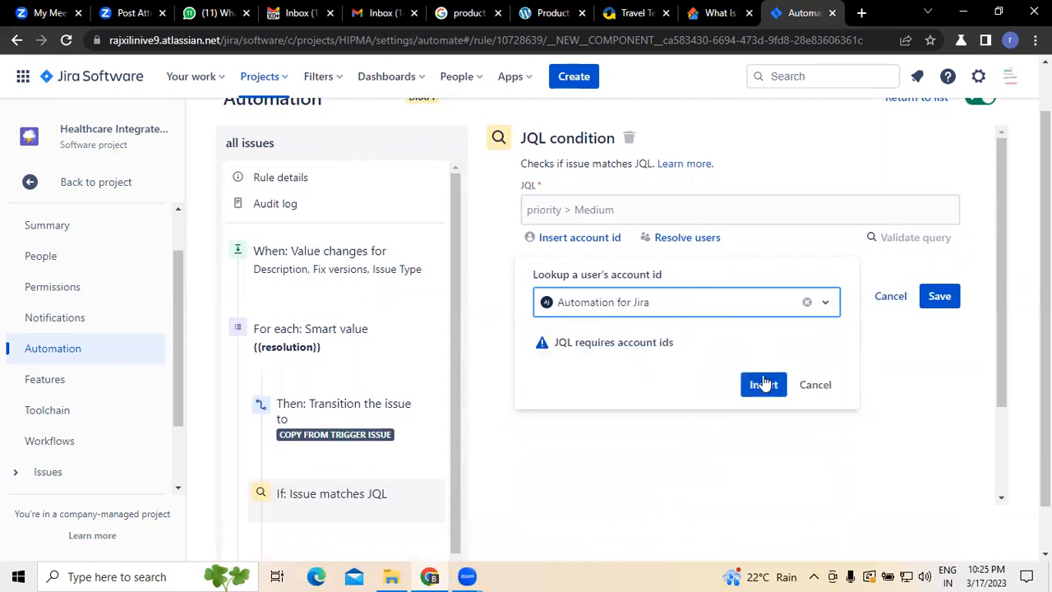
{"action": "left_click", "coordinate": [669, 214]}
{"action": "left_click", "coordinate": [656, 254]}
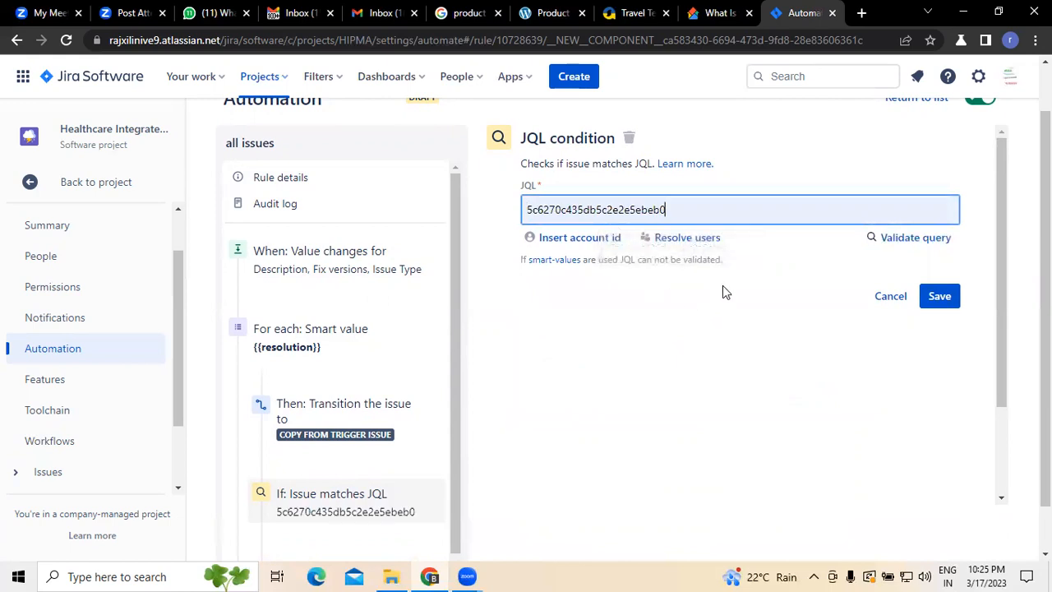
{"action": "left_click", "coordinate": [886, 240]}
{"action": "left_click", "coordinate": [589, 349]}
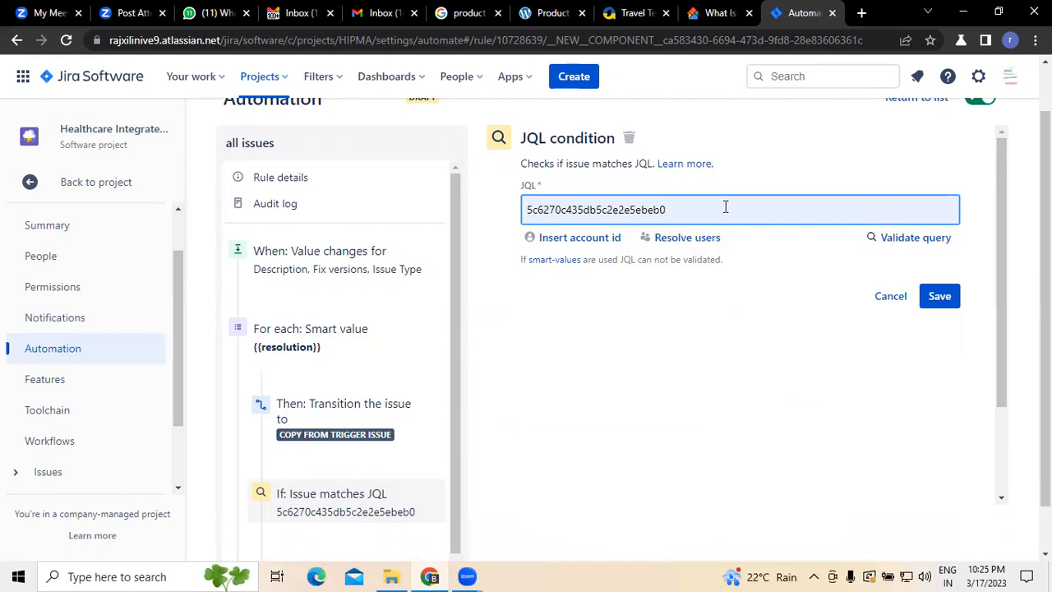
- Clear the inserted account ID from the JQL query
{"action": "key", "text": "BackSpace"}
{"action": "key", "text": "BackSpace"}
{"action": "key", "text": "BackSpace"}
{"action": "key", "text": "BackSpace"}
{"action": "key", "text": "BackSpace"}
{"action": "key", "text": "BackSpace"}
{"action": "key", "text": "BackSpace"}
{"action": "key", "text": "BackSpace"}
{"action": "key", "text": "BackSpace"}
{"action": "key", "text": "BackSpace"}
{"action": "key", "text": "BackSpace"}
{"action": "key", "text": "BackSpace"}
{"action": "key", "text": "BackSpace"}
{"action": "key", "text": "BackSpace"}
{"action": "key", "text": "BackSpace"}
{"action": "key", "text": "BackSpace"}
{"action": "key", "text": "BackSpace"}
{"action": "key", "text": "BackSpace"}
{"action": "key", "text": "BackSpace"}
{"action": "key", "text": "BackSpace"}
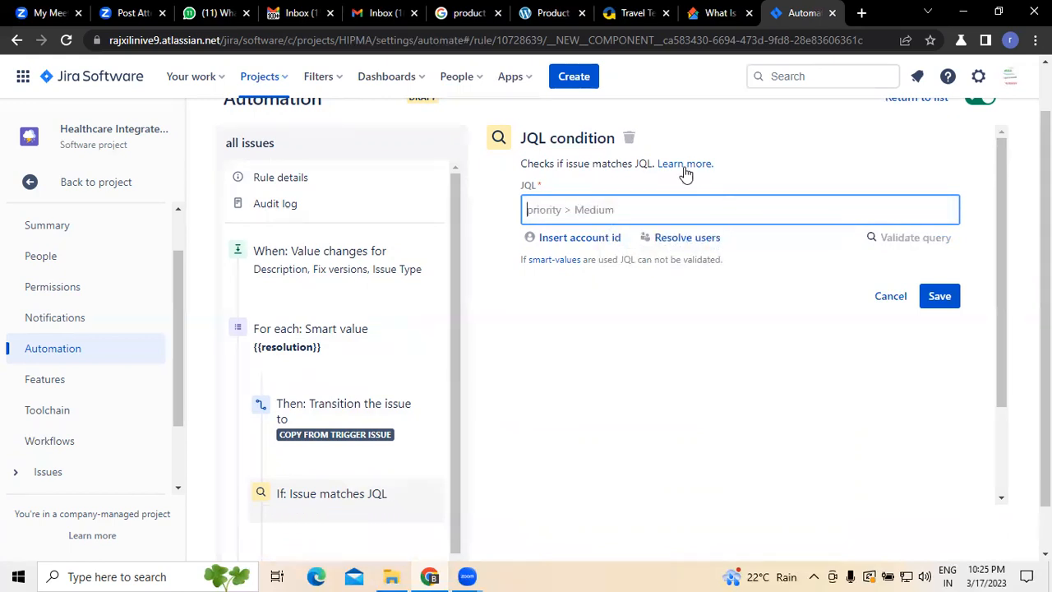
- Set the JQL query to "prioroty > medium" and save the condition
{"action": "left_click", "coordinate": [936, 301]}
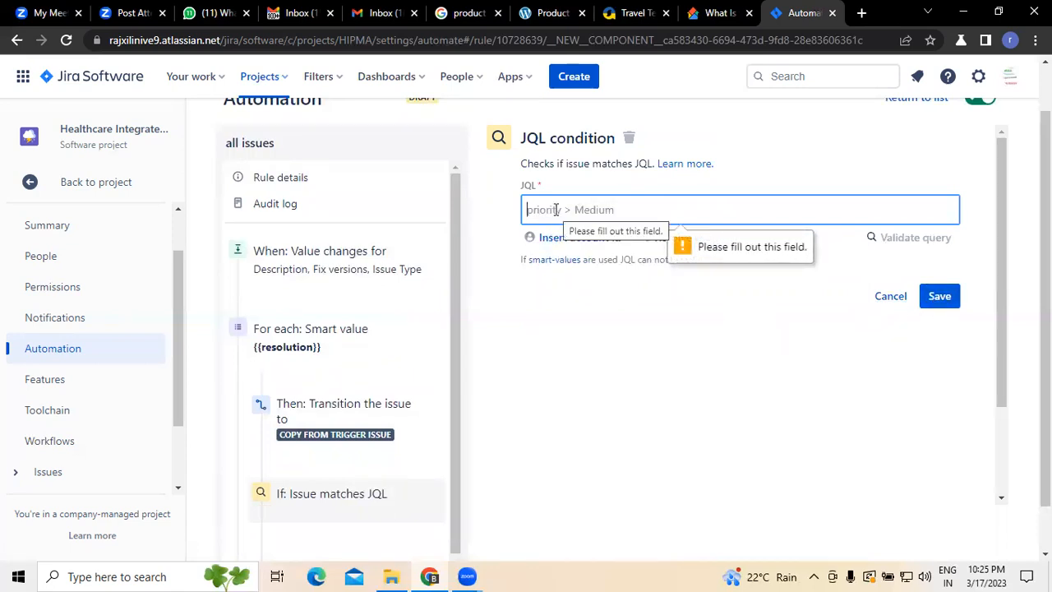
{"action": "type", "text": "pr"}
{"action": "key", "text": "BackSpace"}
{"action": "key", "text": "BackSpace"}
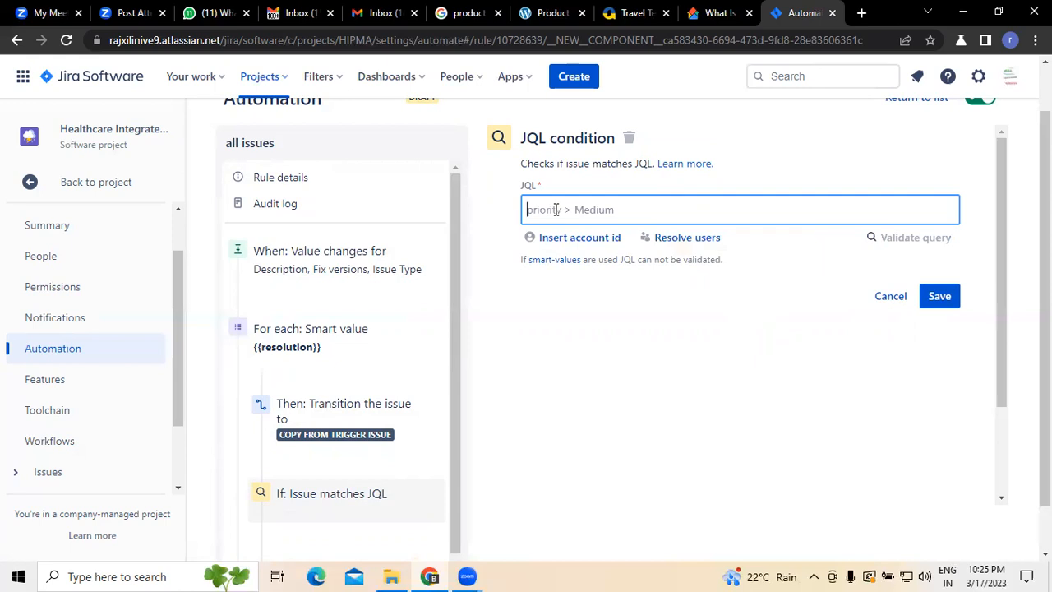
{"action": "type", "text": "prioroty"}
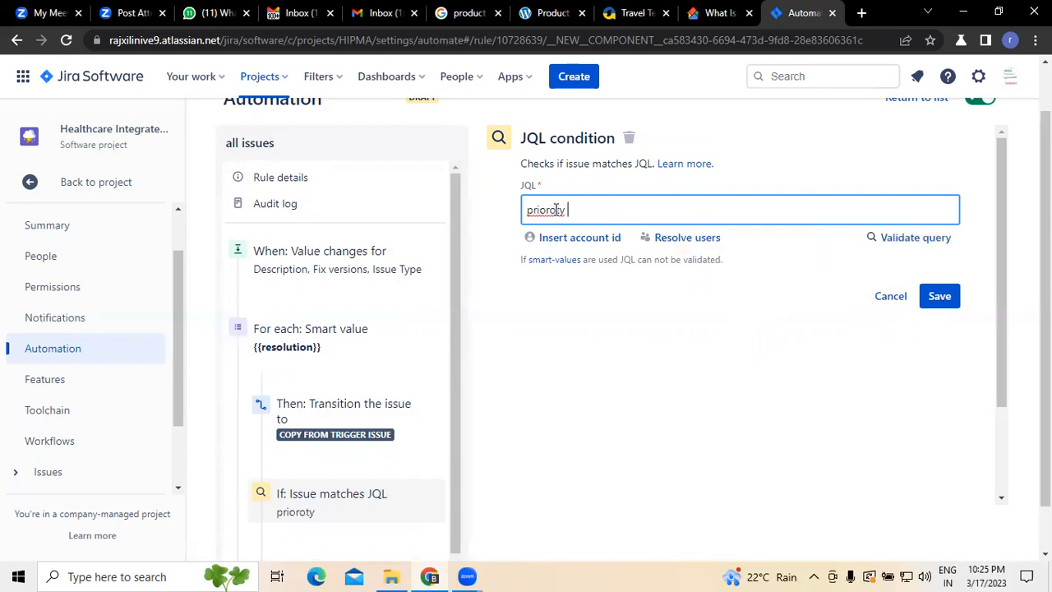
{"action": "type", "text": " > medium"}
{"action": "left_click", "coordinate": [951, 301]}
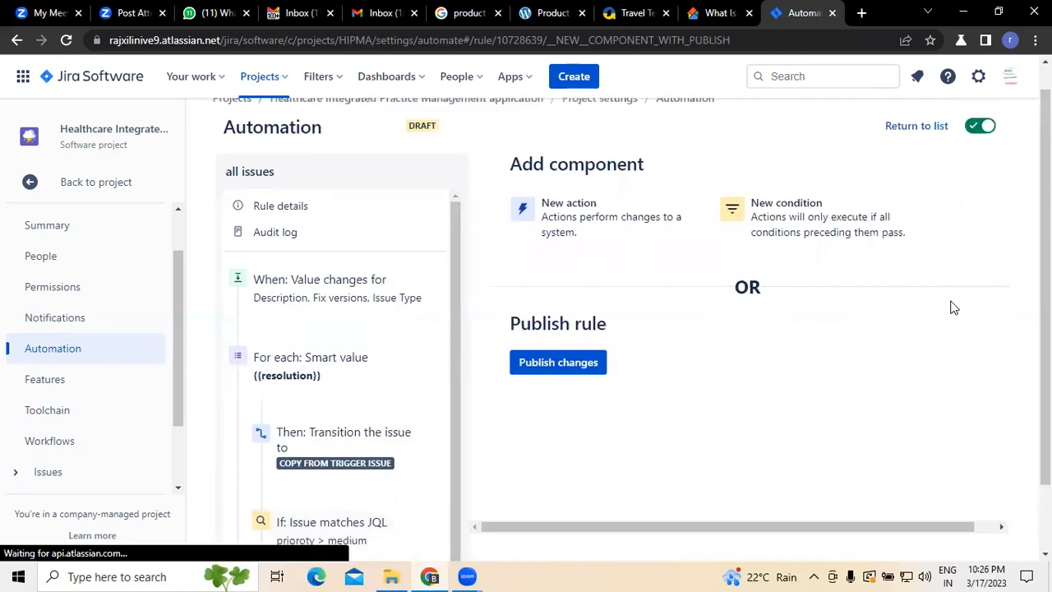
- Publish the changes to the all issues rule and return to the rules list
{"action": "scroll", "coordinate": [395, 431], "scroll_direction": "down", "scroll_amount": 2}
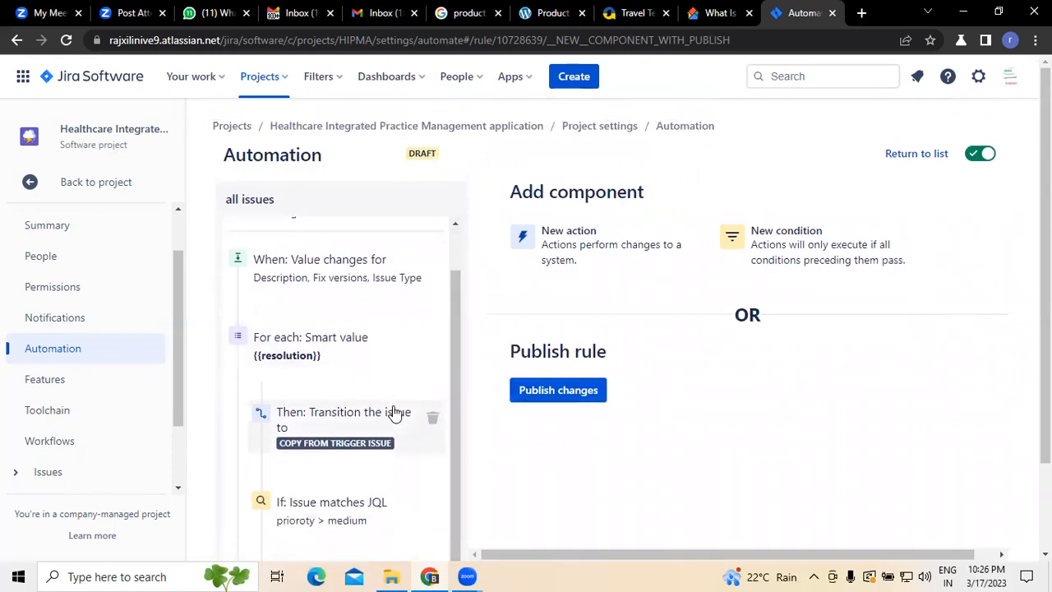
{"action": "scroll", "coordinate": [346, 362], "scroll_direction": "up", "scroll_amount": 2}
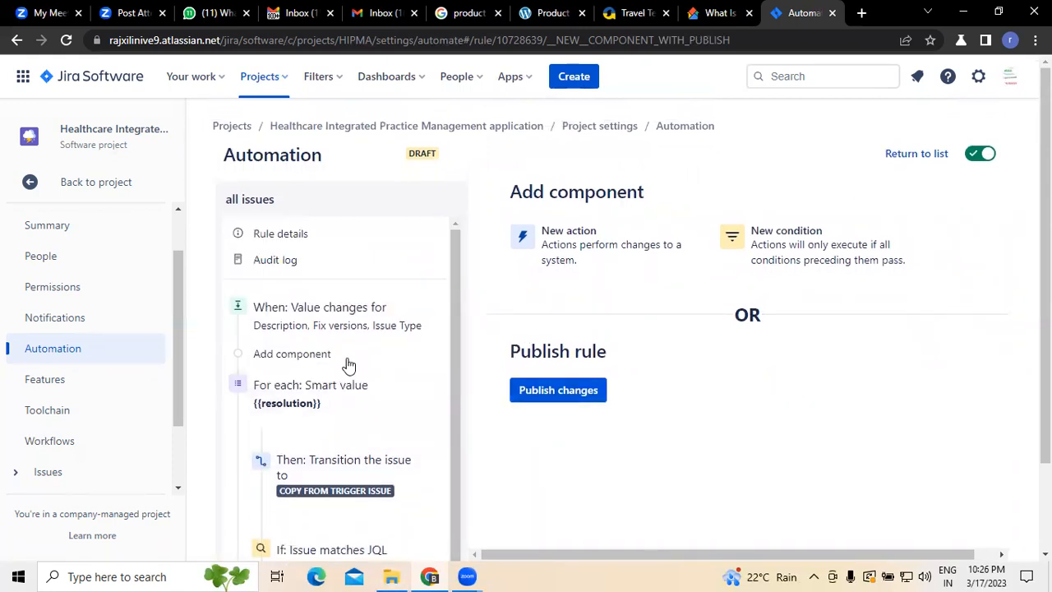
{"action": "left_click", "coordinate": [571, 400]}
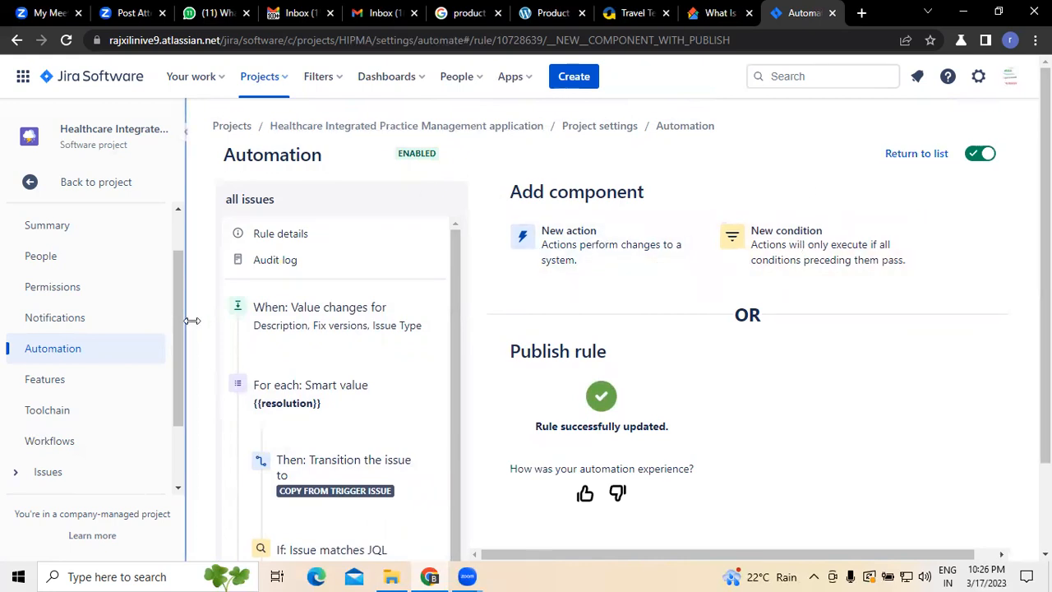
{"action": "left_click", "coordinate": [913, 155]}
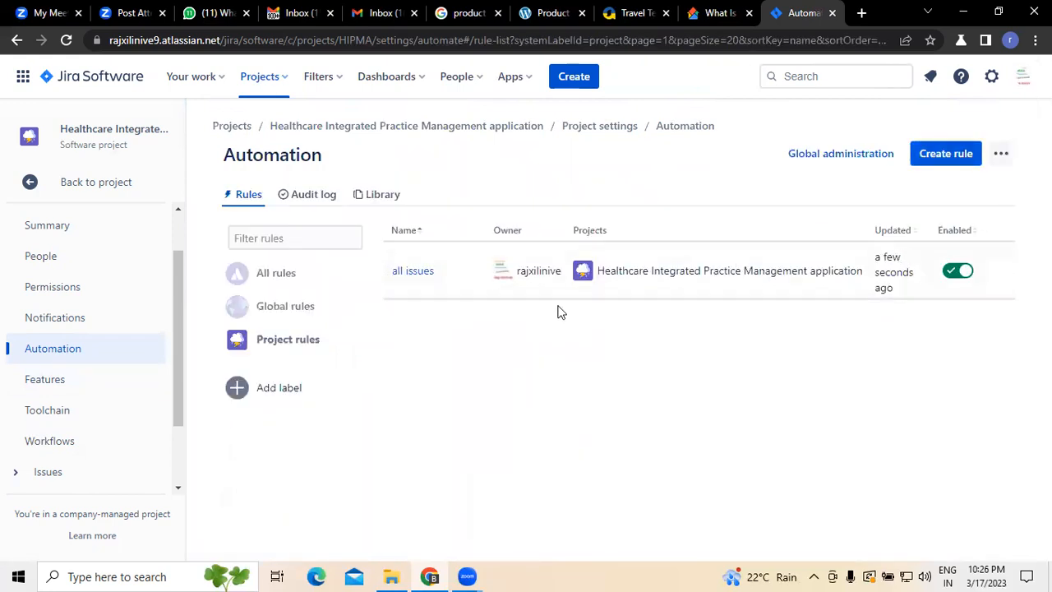
- Examine the rule details and available options of the all issues rule, and show the project rules
{"action": "left_click", "coordinate": [418, 275]}
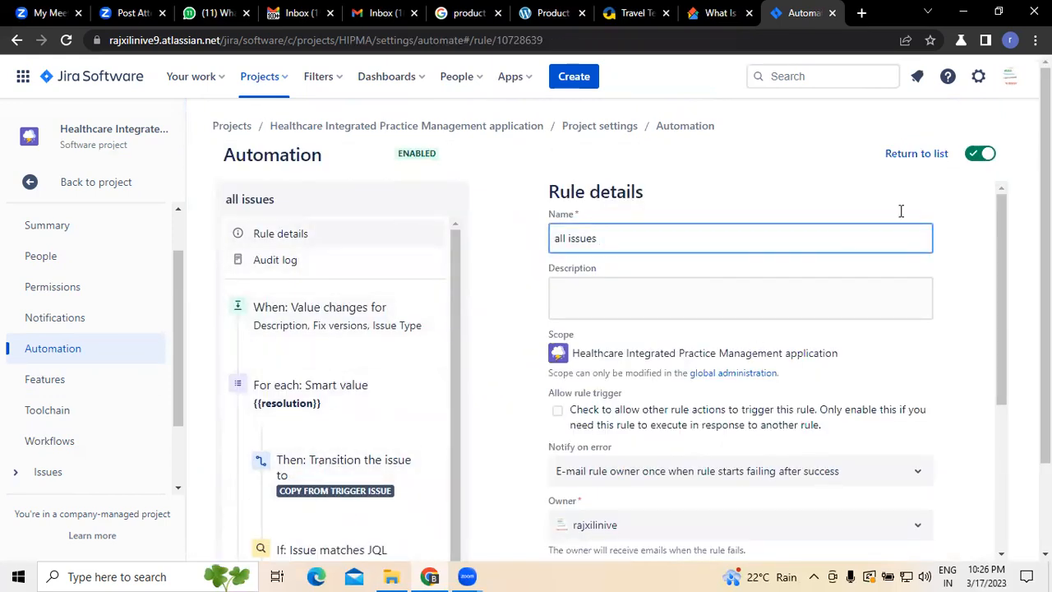
{"action": "left_click", "coordinate": [914, 154]}
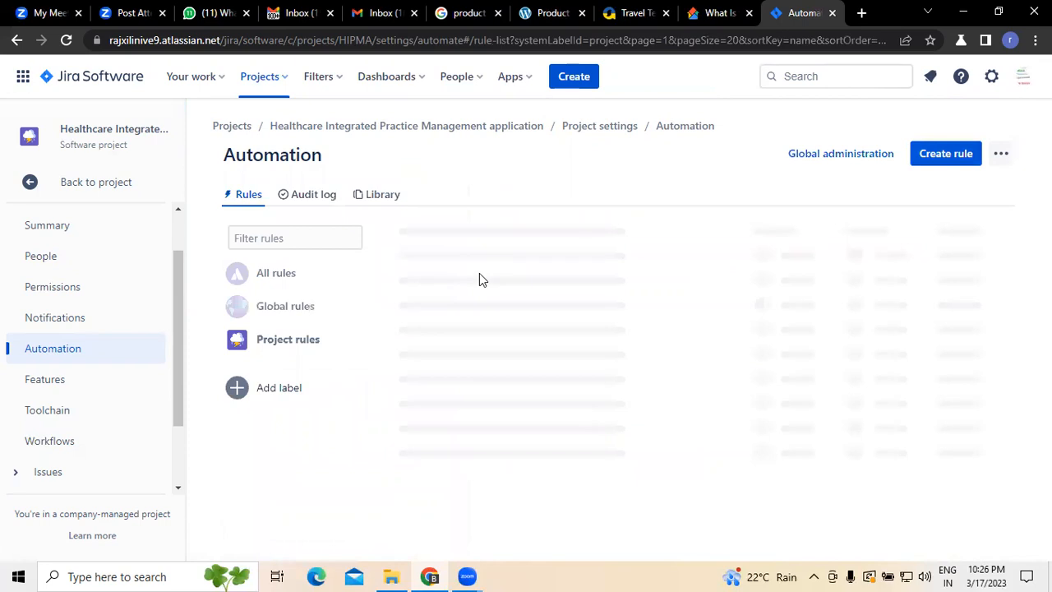
{"action": "left_click", "coordinate": [1002, 272]}
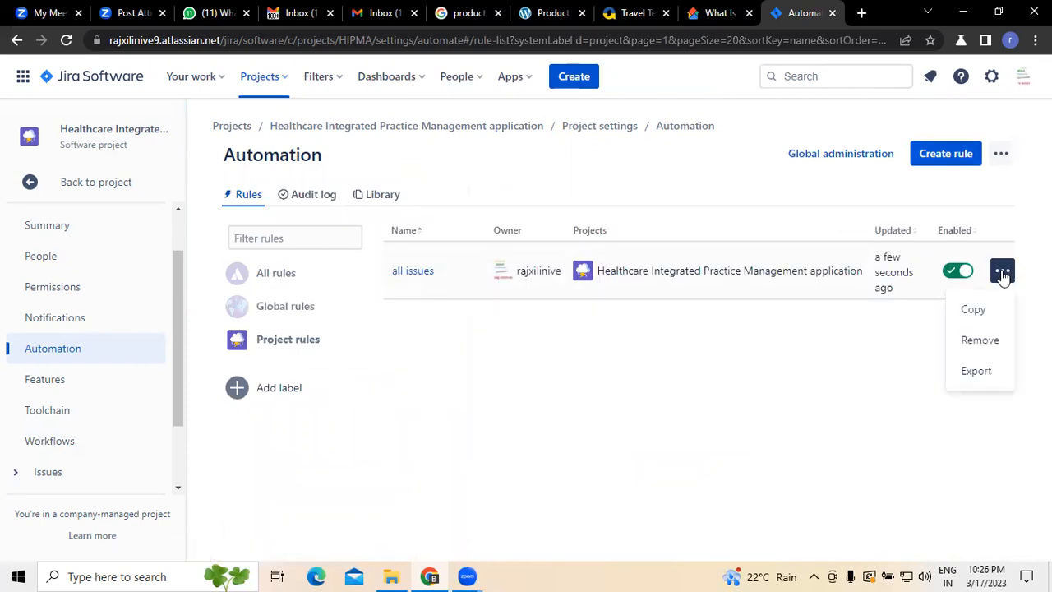
{"action": "left_click", "coordinate": [915, 423]}
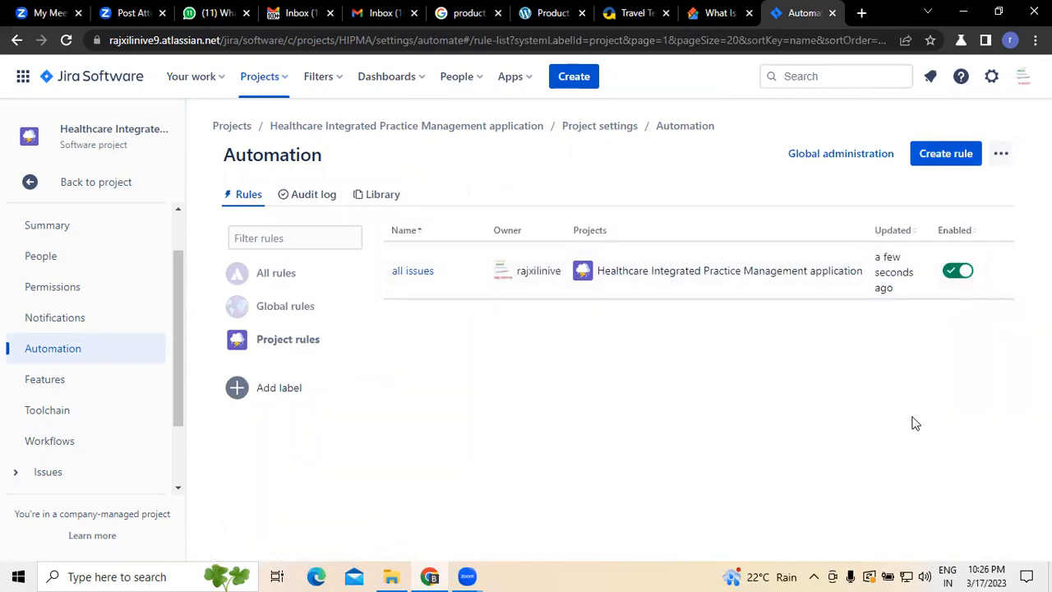
{"action": "left_click", "coordinate": [957, 271]}
{"action": "left_click", "coordinate": [304, 345]}
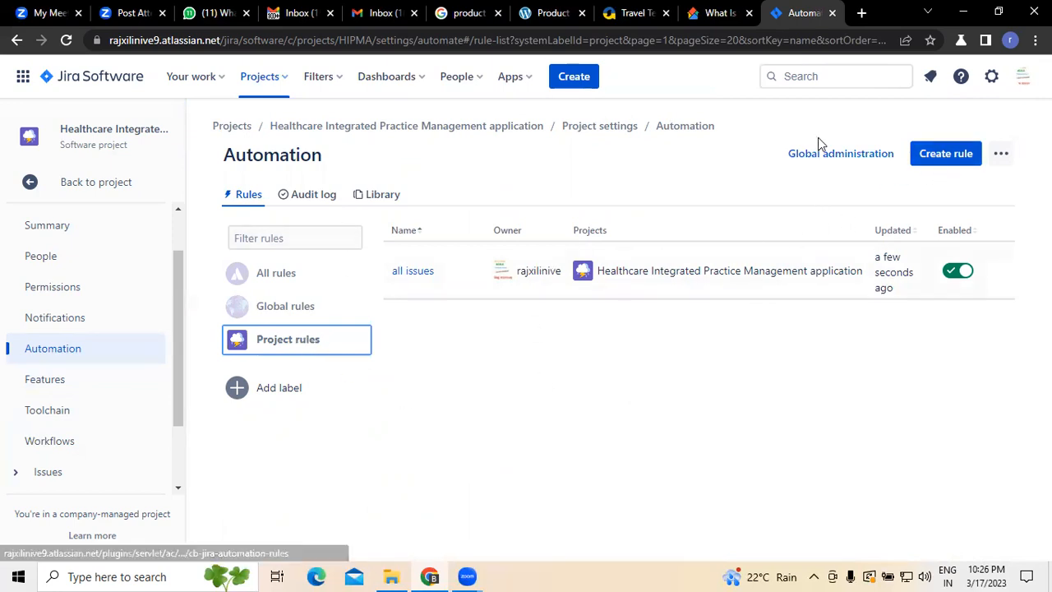
- Create a new rule with the Approval completed trigger from the Jira Service Management components and save the trigger
{"action": "left_click", "coordinate": [968, 154]}
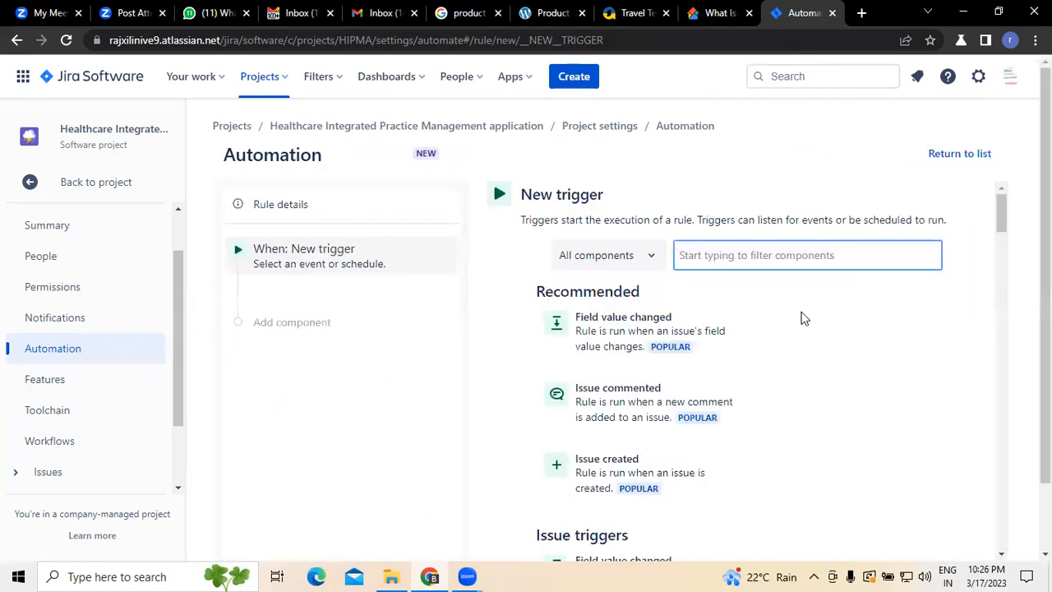
{"action": "left_click", "coordinate": [651, 259]}
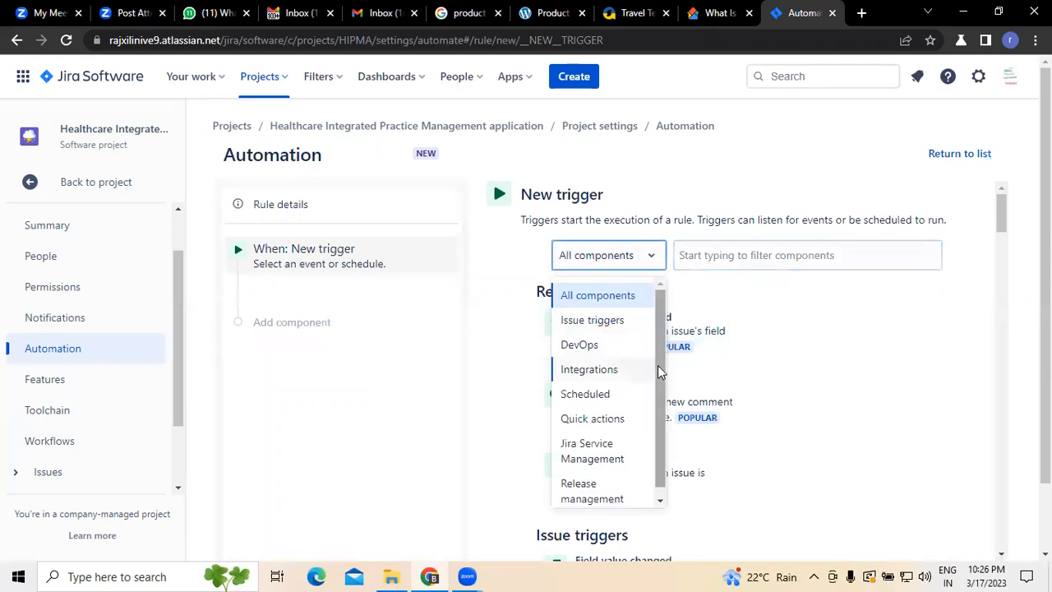
{"action": "scroll", "coordinate": [658, 365], "scroll_direction": "down", "scroll_amount": 1}
{"action": "left_click", "coordinate": [605, 444]}
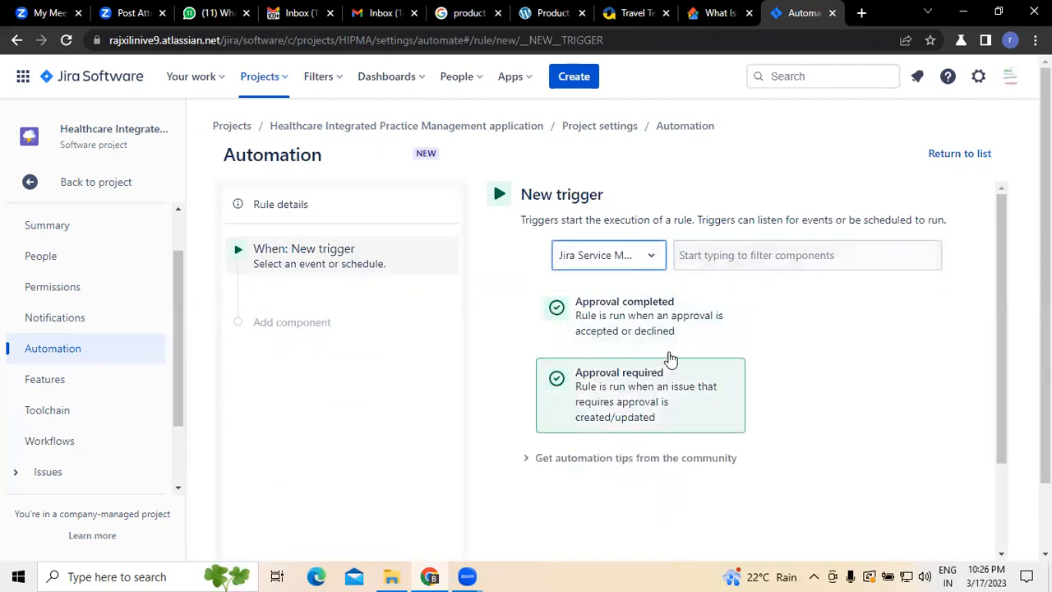
{"action": "left_click", "coordinate": [665, 326]}
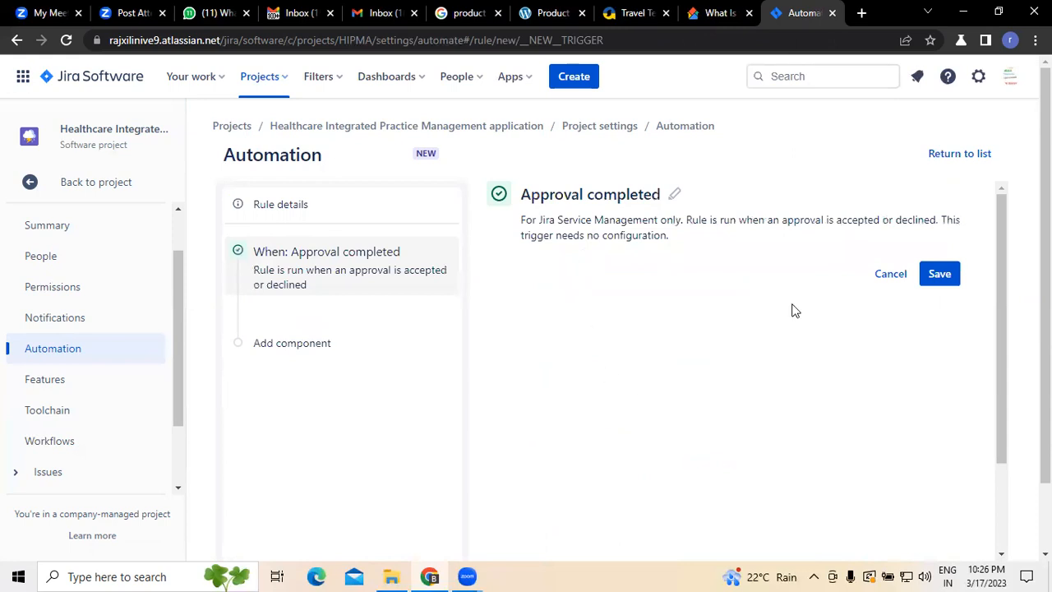
{"action": "left_click", "coordinate": [937, 274]}
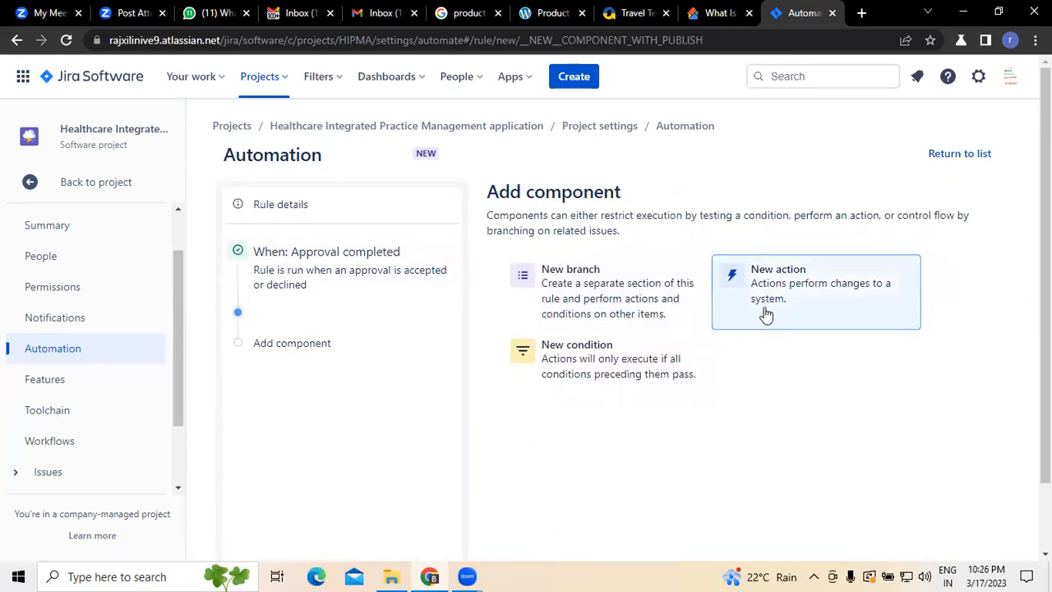
- Add a Branch rule / related issues component with Current issue as the related issue type and save it
{"action": "left_click", "coordinate": [616, 298]}
{"action": "left_click", "coordinate": [642, 388]}
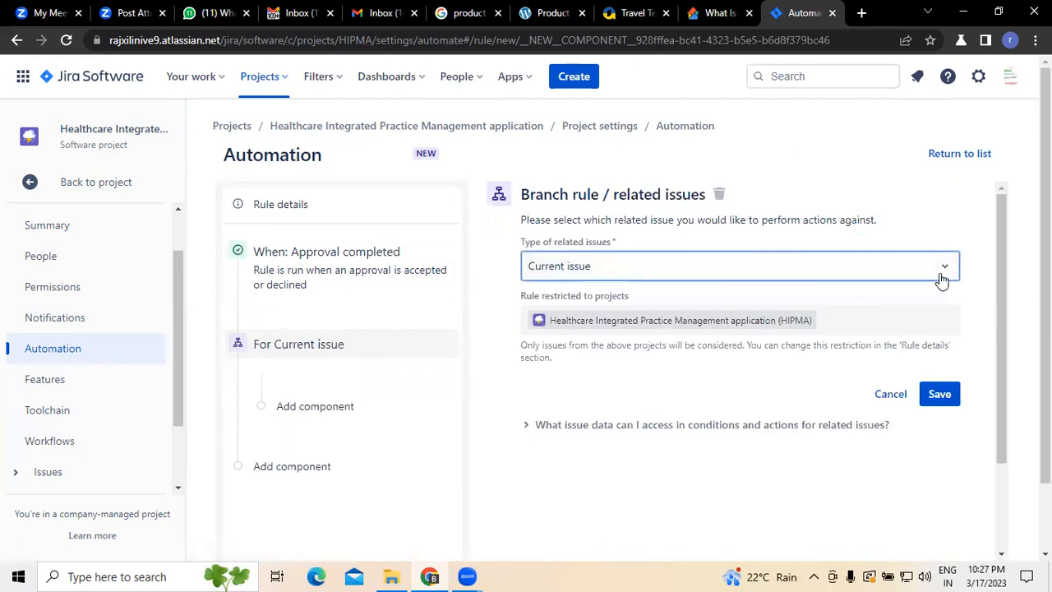
{"action": "left_click", "coordinate": [942, 277]}
{"action": "left_click", "coordinate": [650, 328]}
{"action": "left_click", "coordinate": [943, 395]}
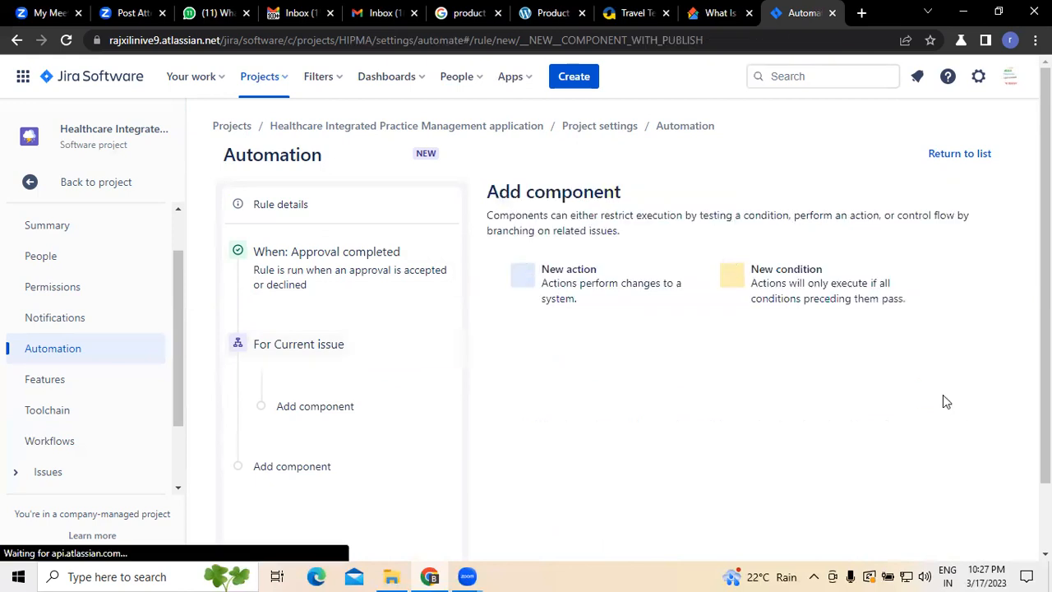
- Add the Release version action from the Software components inside the Current issue branch
{"action": "left_click", "coordinate": [625, 272]}
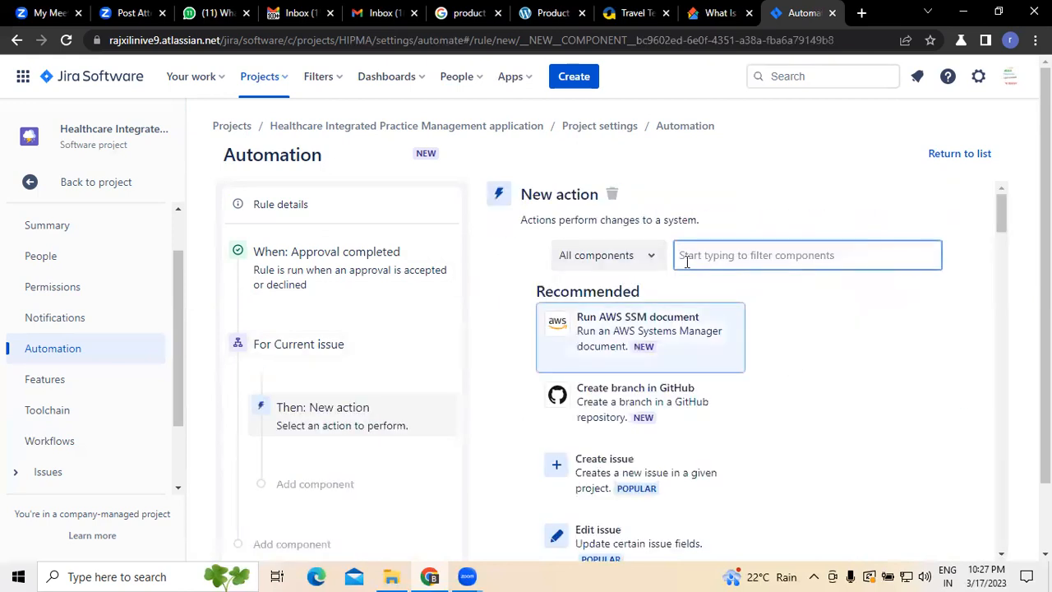
{"action": "scroll", "coordinate": [772, 333], "scroll_direction": "down", "scroll_amount": 3}
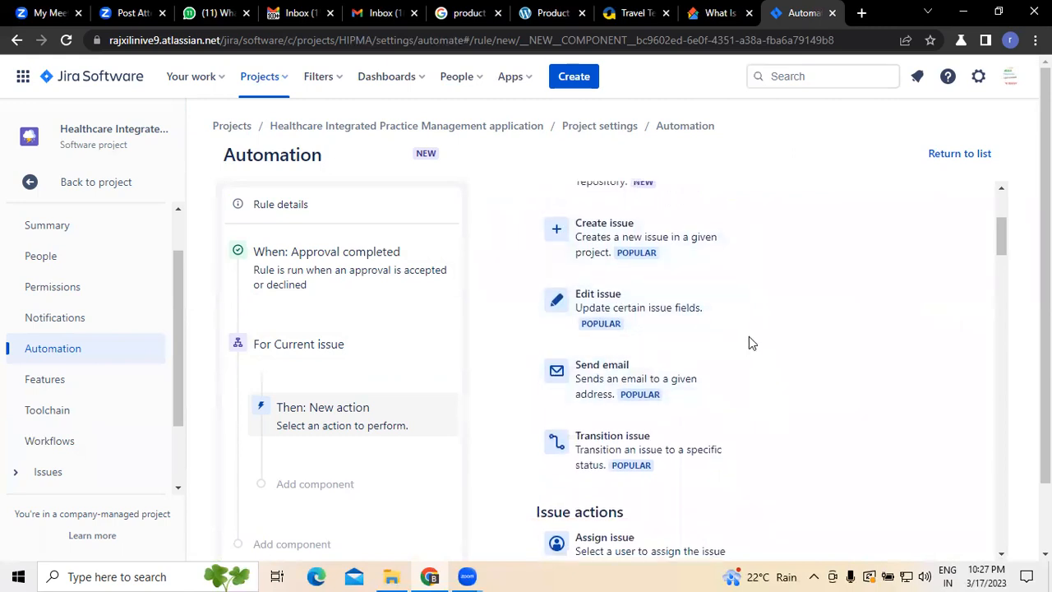
{"action": "scroll", "coordinate": [752, 341], "scroll_direction": "down", "scroll_amount": 6}
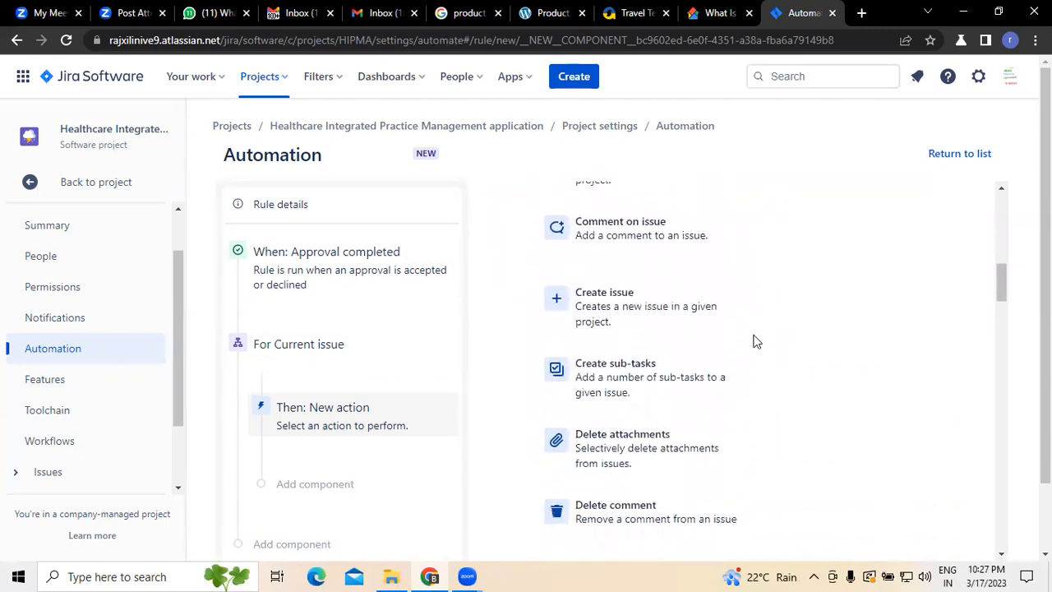
{"action": "scroll", "coordinate": [756, 341], "scroll_direction": "down", "scroll_amount": 6}
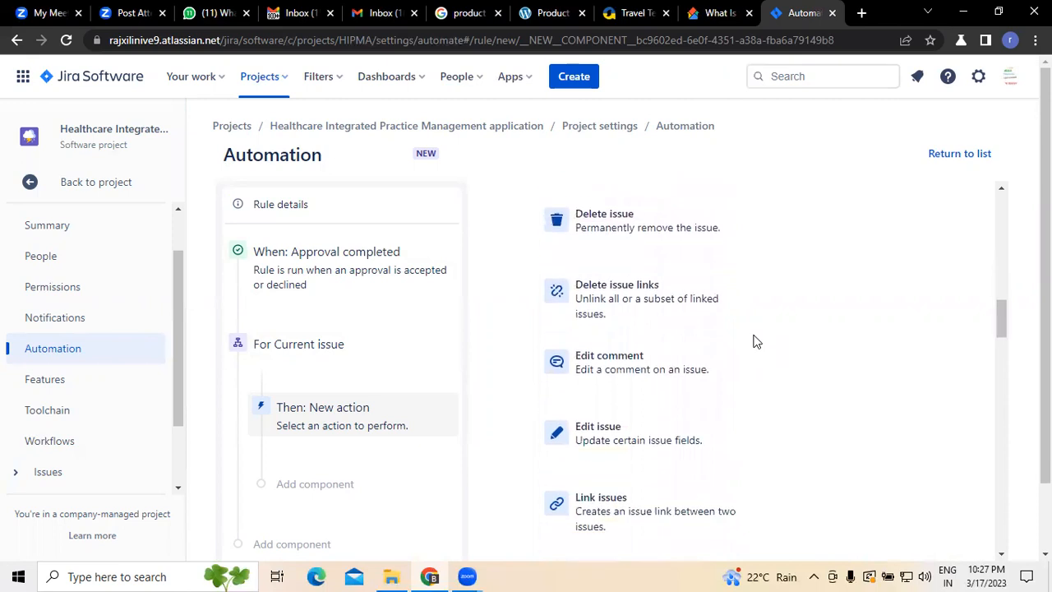
{"action": "scroll", "coordinate": [757, 341], "scroll_direction": "down", "scroll_amount": 9}
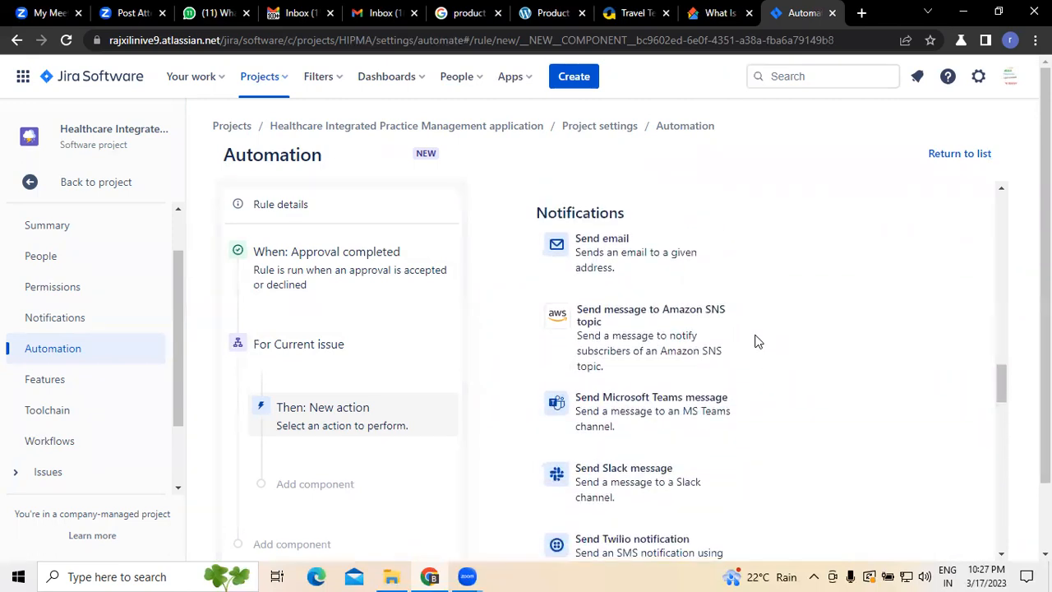
{"action": "scroll", "coordinate": [757, 341], "scroll_direction": "down", "scroll_amount": 3}
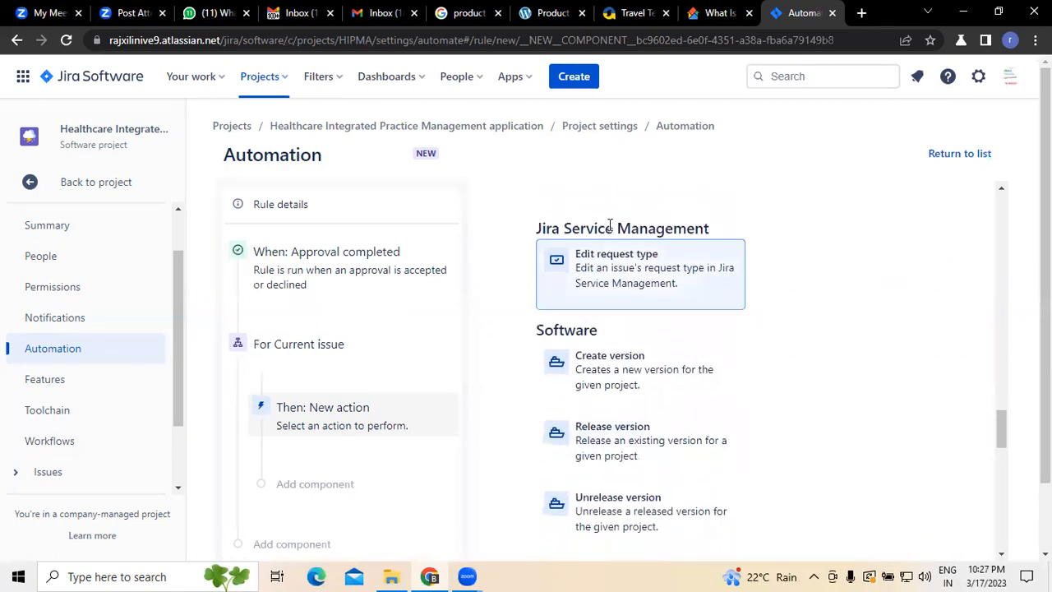
{"action": "scroll", "coordinate": [763, 334], "scroll_direction": "down", "scroll_amount": 1}
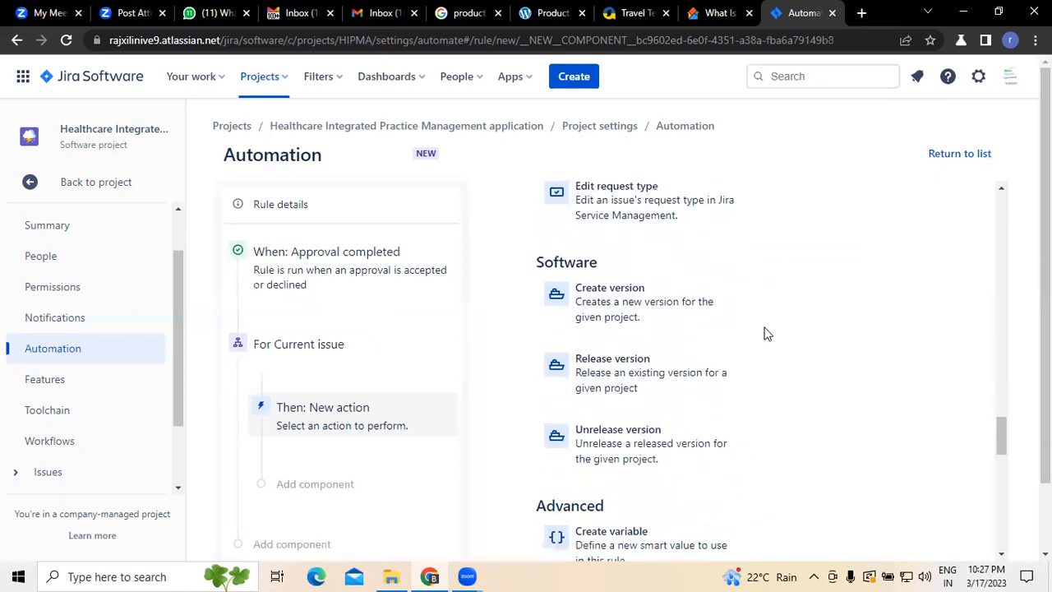
{"action": "left_click", "coordinate": [682, 382]}
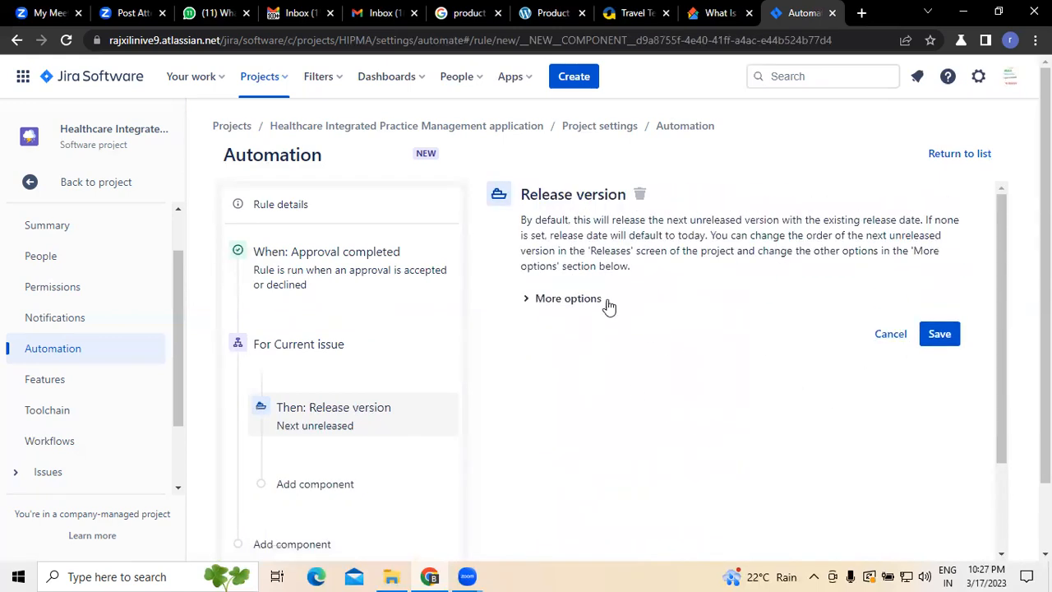
- Try to save the Release version action and examine its additional version name, release date and project options
{"action": "left_click", "coordinate": [940, 337]}
{"action": "scroll", "coordinate": [703, 305], "scroll_direction": "down", "scroll_amount": 1}
{"action": "scroll", "coordinate": [641, 304], "scroll_direction": "up", "scroll_amount": 1}
{"action": "left_click", "coordinate": [536, 309]}
{"action": "scroll", "coordinate": [680, 365], "scroll_direction": "down", "scroll_amount": 1}
{"action": "left_click", "coordinate": [599, 277]}
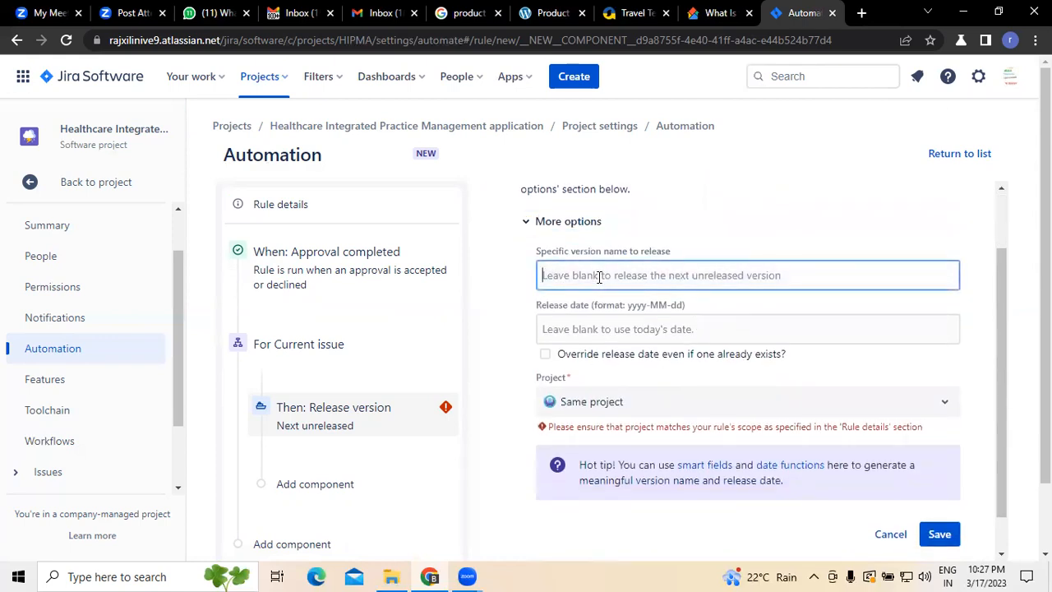
{"action": "scroll", "coordinate": [689, 377], "scroll_direction": "down", "scroll_amount": 1}
{"action": "scroll", "coordinate": [871, 539], "scroll_direction": "up", "scroll_amount": 2}
{"action": "scroll", "coordinate": [935, 469], "scroll_direction": "down", "scroll_amount": 2}
- Discard the unsaved Approval completed rule and show the project rules
{"action": "left_click", "coordinate": [945, 157]}
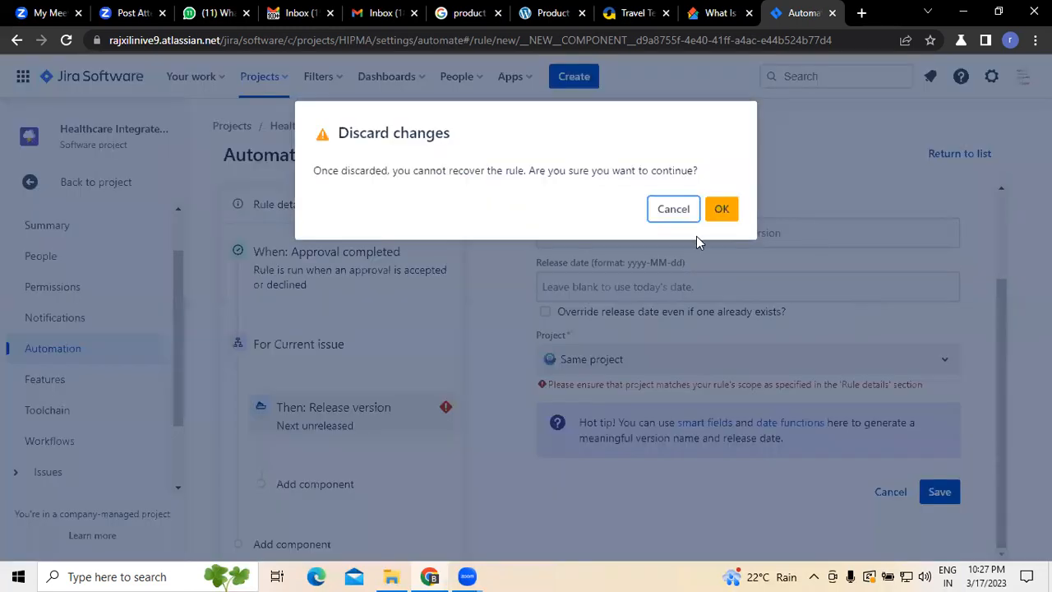
{"action": "left_click", "coordinate": [723, 209]}
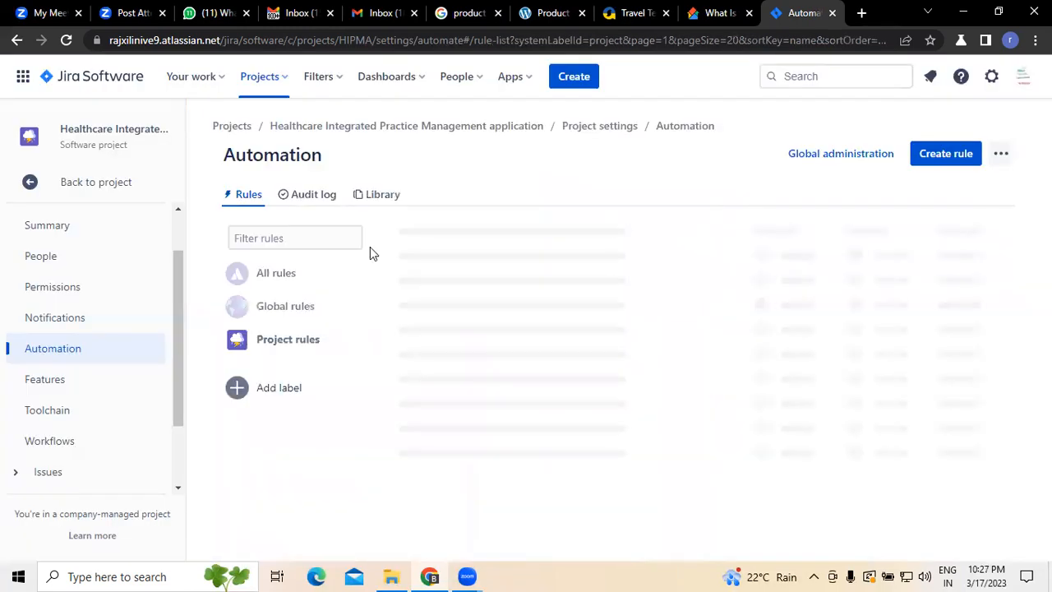
{"action": "left_click", "coordinate": [280, 341]}
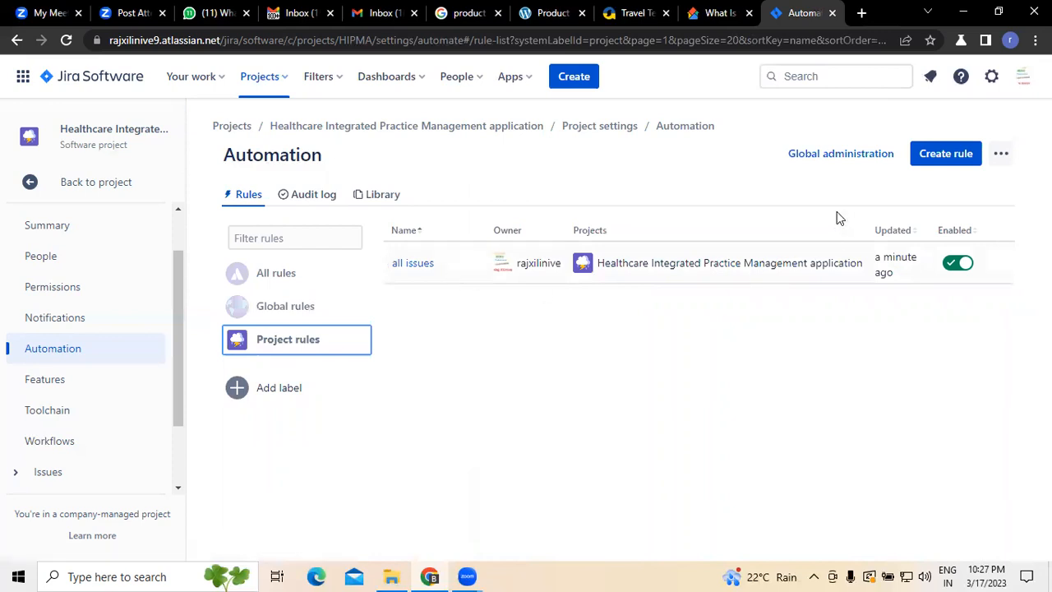
- Create a new rule with the Version created trigger from the Release management components and save the trigger
{"action": "left_click", "coordinate": [1001, 154]}
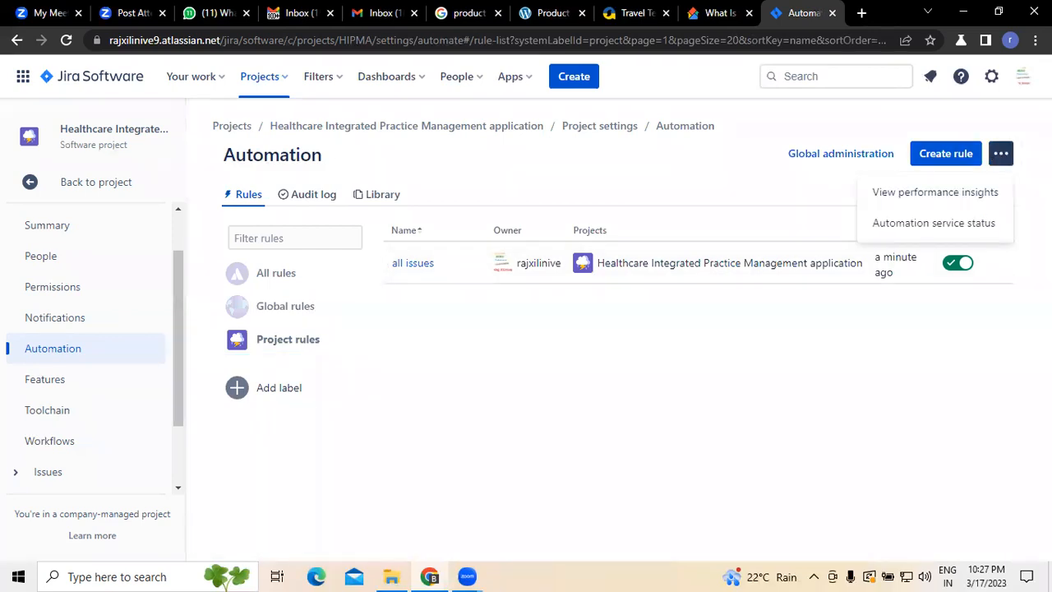
{"action": "left_click", "coordinate": [937, 157]}
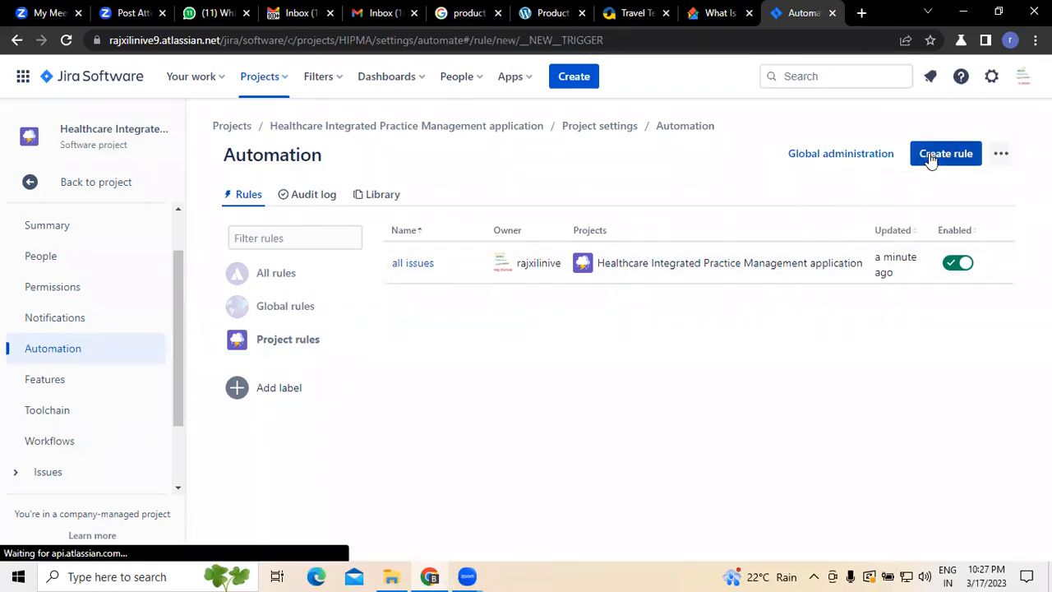
{"action": "left_click", "coordinate": [654, 255]}
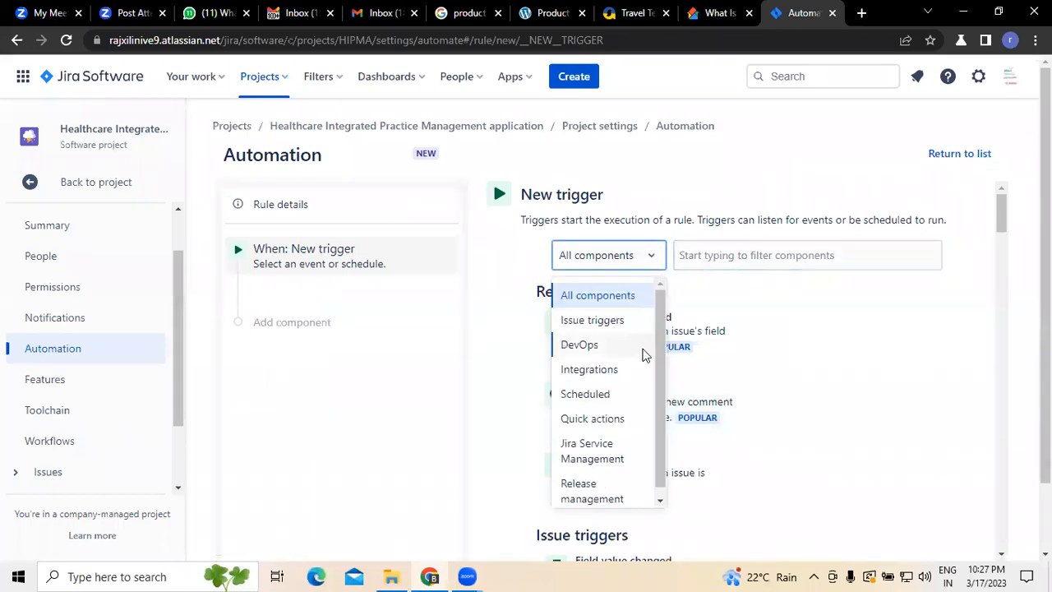
{"action": "scroll", "coordinate": [657, 465], "scroll_direction": "down", "scroll_amount": 1}
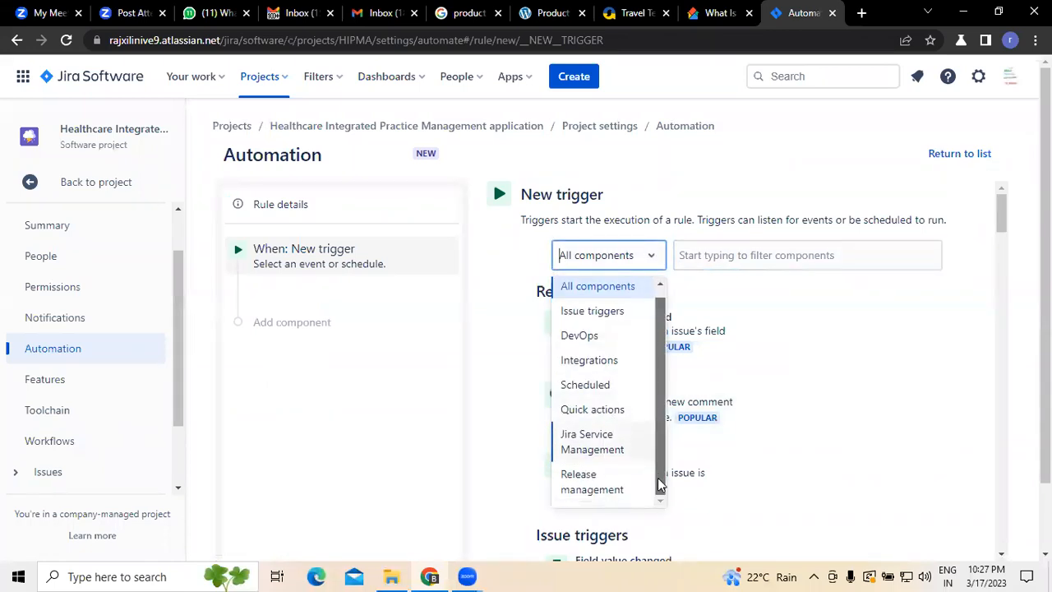
{"action": "left_click", "coordinate": [601, 484]}
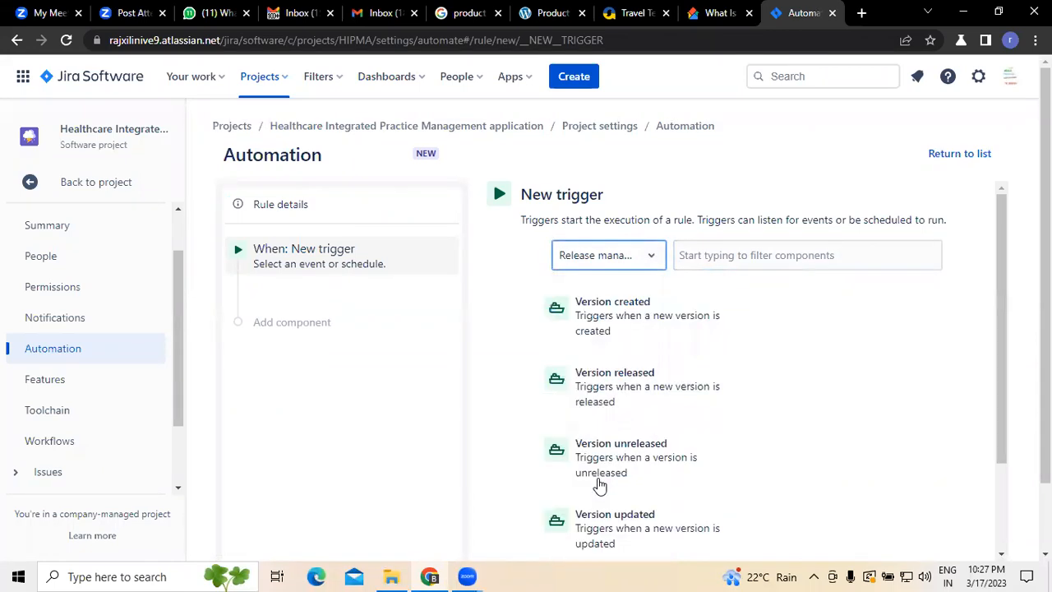
{"action": "left_click", "coordinate": [679, 316]}
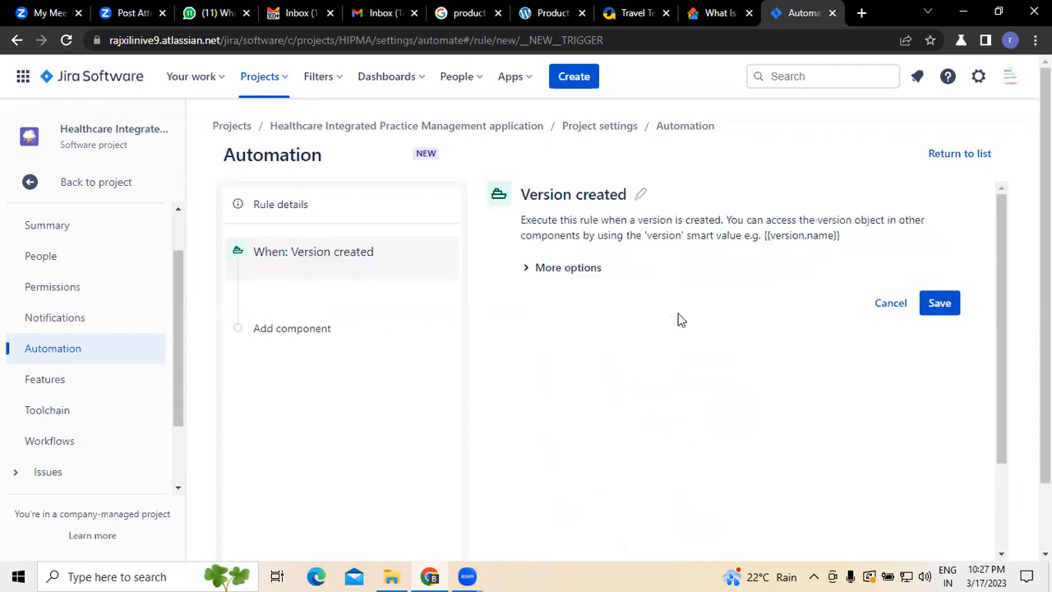
{"action": "left_click", "coordinate": [929, 305]}
- Add an If / else block to the rule and give it an Issue fields condition
{"action": "left_click", "coordinate": [595, 357]}
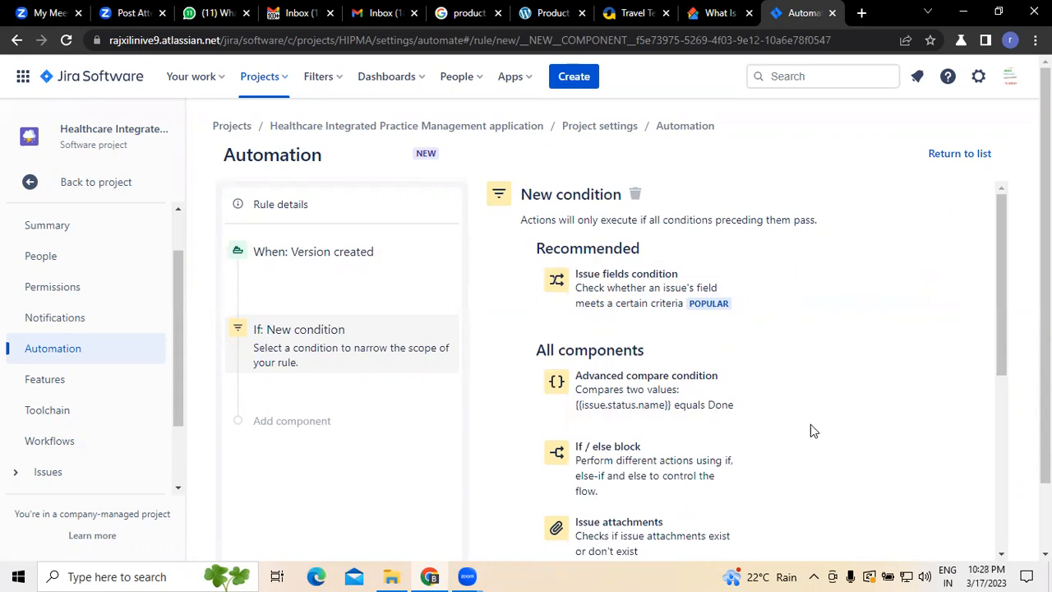
{"action": "scroll", "coordinate": [797, 344], "scroll_direction": "down", "scroll_amount": 3}
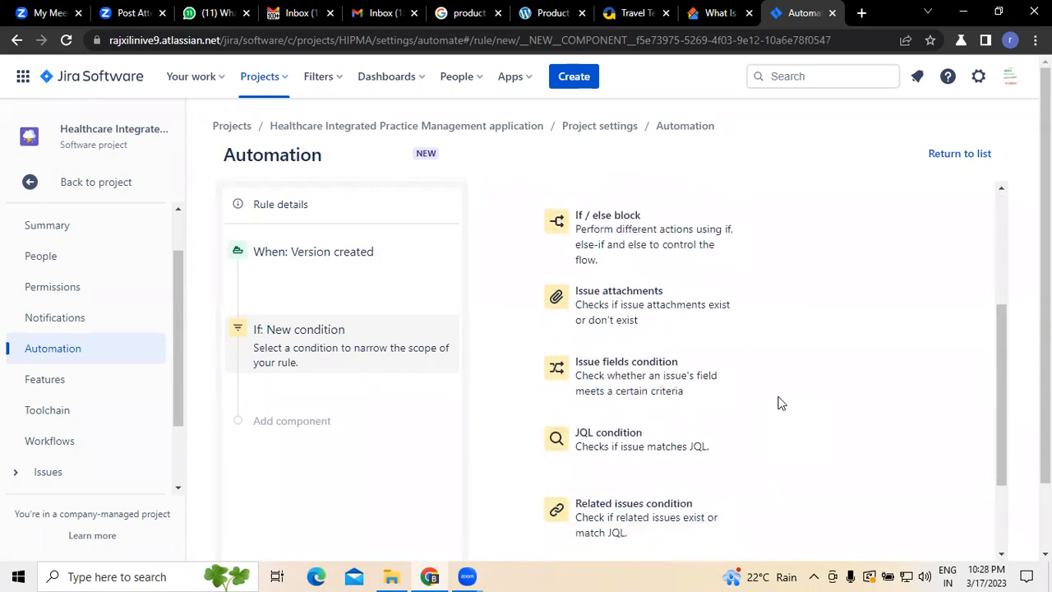
{"action": "scroll", "coordinate": [781, 403], "scroll_direction": "down", "scroll_amount": 1}
{"action": "scroll", "coordinate": [781, 402], "scroll_direction": "up", "scroll_amount": 2}
{"action": "left_click", "coordinate": [613, 301]}
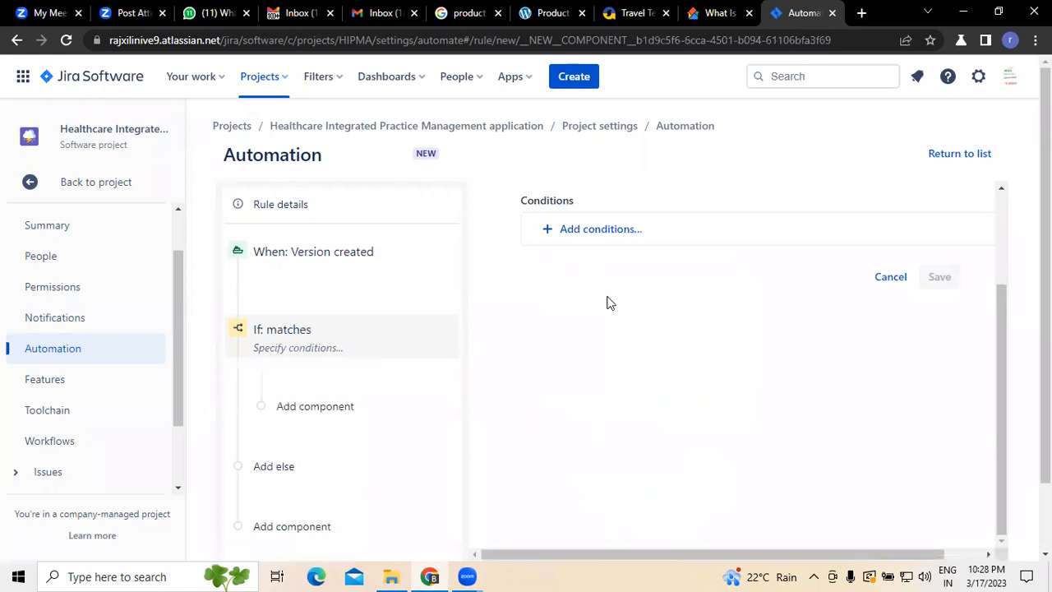
{"action": "left_click", "coordinate": [630, 237]}
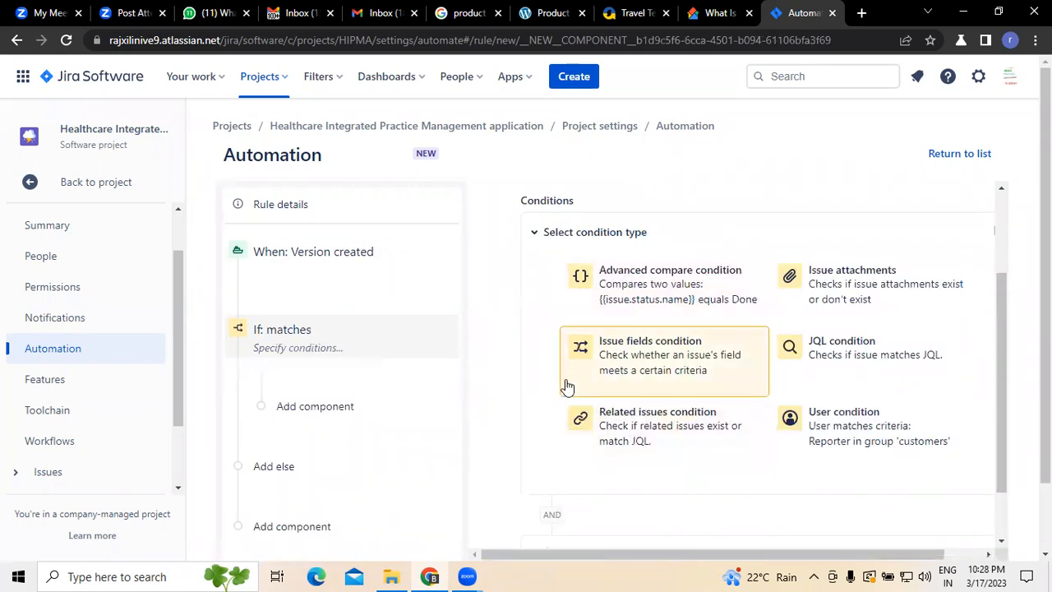
{"action": "left_click", "coordinate": [682, 363]}
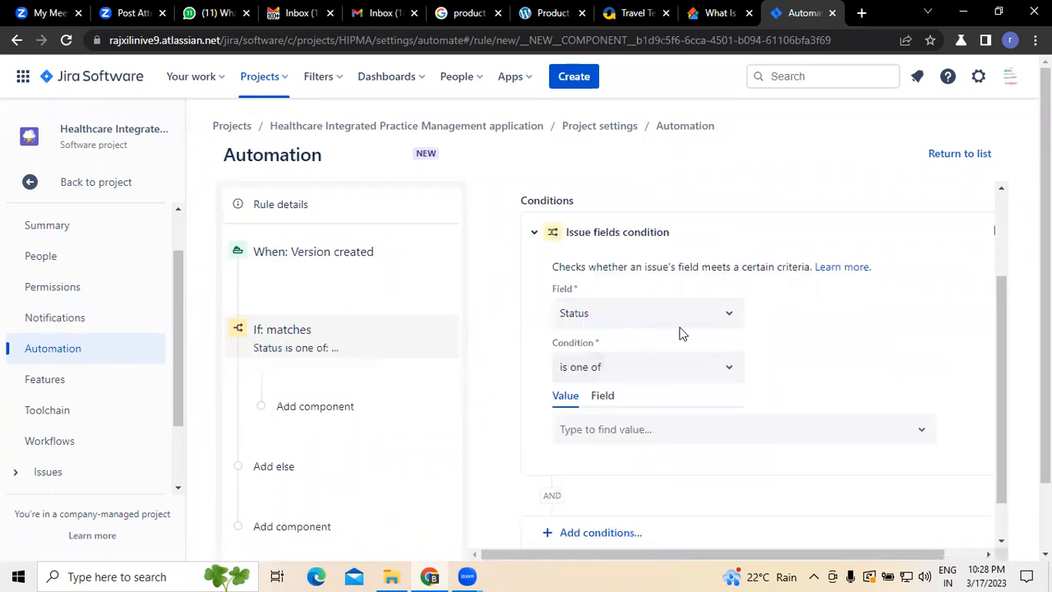
- Set the issue fields condition to Assignee equals the Creator field of the current issue, and save the block
{"action": "left_click", "coordinate": [729, 314]}
{"action": "left_click", "coordinate": [613, 374]}
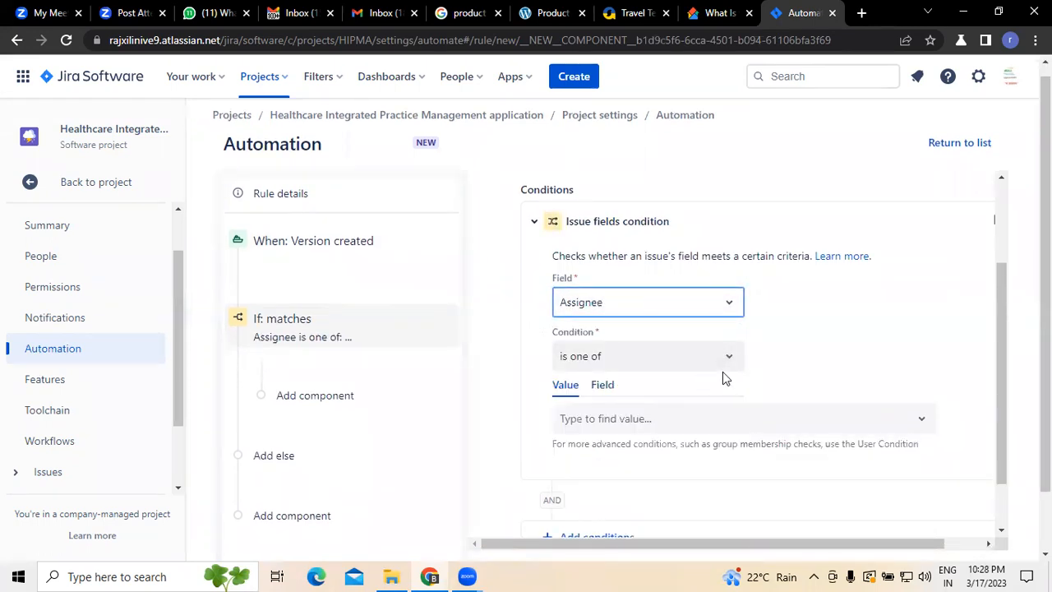
{"action": "left_click", "coordinate": [730, 367]}
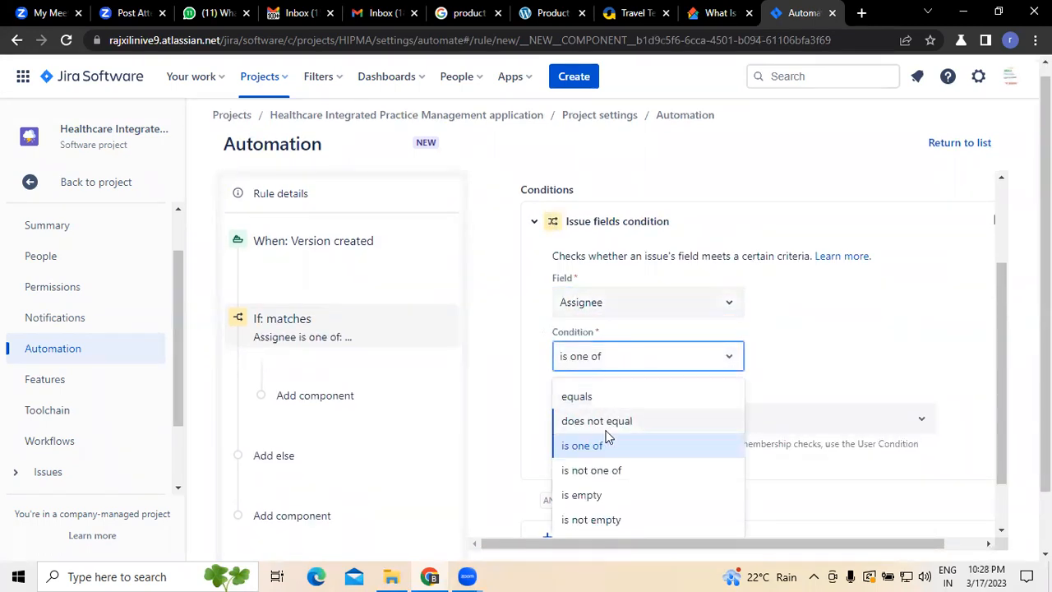
{"action": "left_click", "coordinate": [583, 398]}
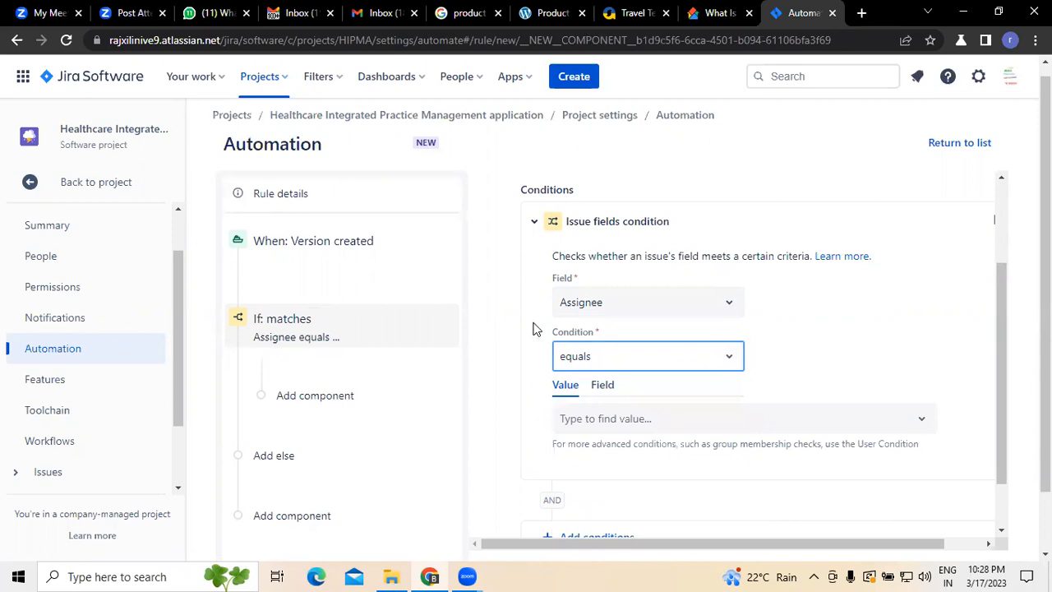
{"action": "left_click", "coordinate": [607, 386]}
{"action": "left_click", "coordinate": [699, 430]}
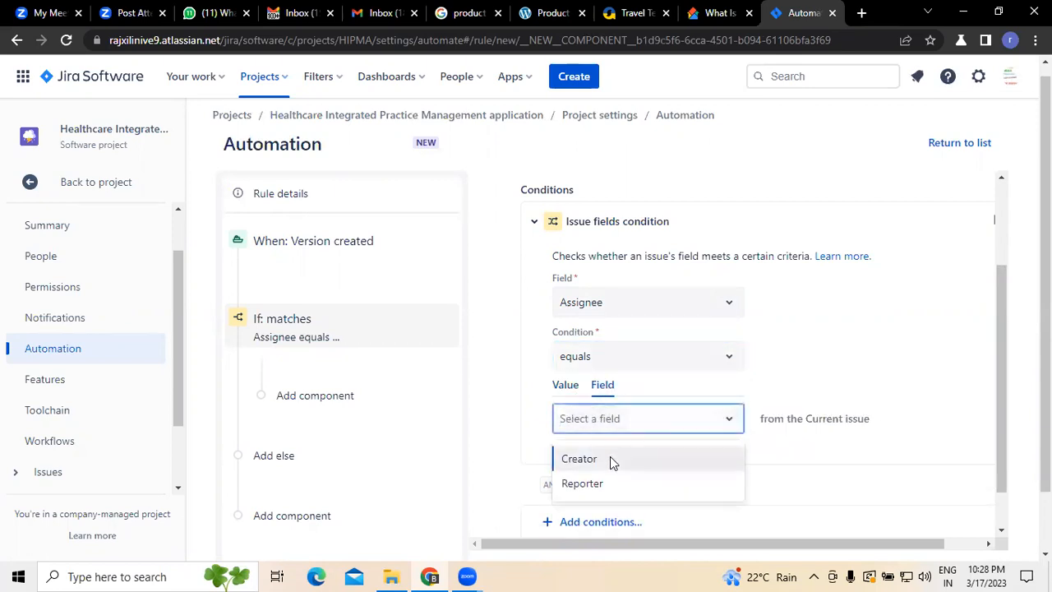
{"action": "left_click", "coordinate": [610, 459]}
{"action": "scroll", "coordinate": [806, 345], "scroll_direction": "down", "scroll_amount": 1}
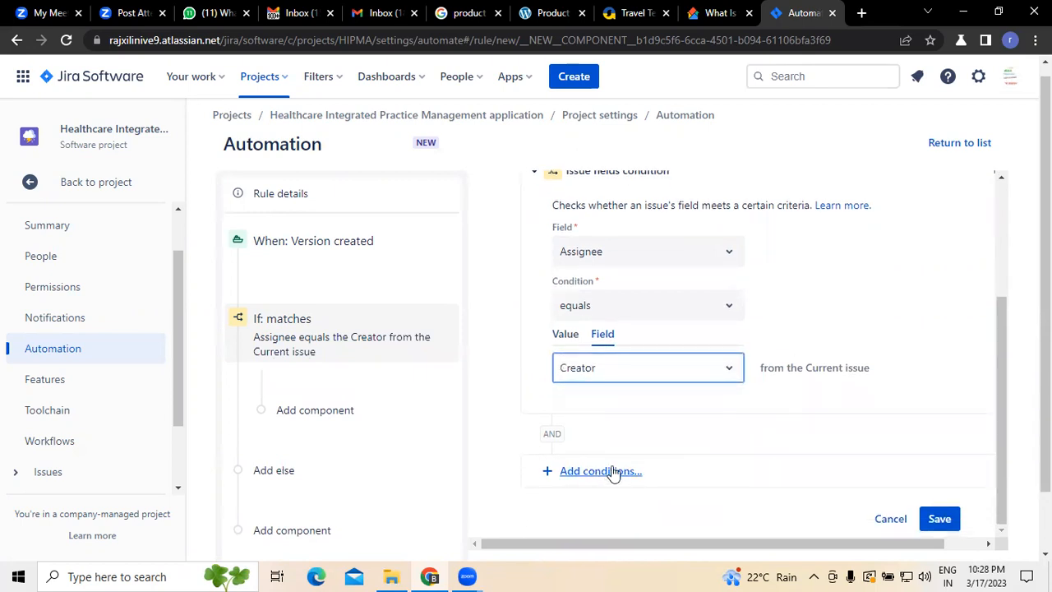
{"action": "left_click", "coordinate": [937, 519]}
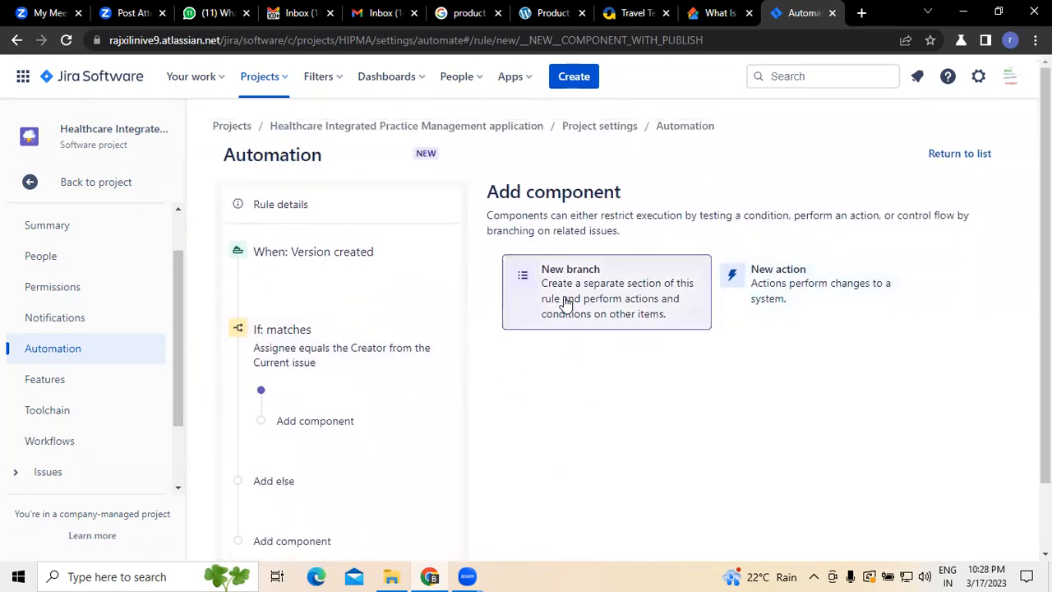
- Start an Advanced branching component inside the If block, and discard the unsaved rule to return to the rules list
{"action": "left_click", "coordinate": [595, 304]}
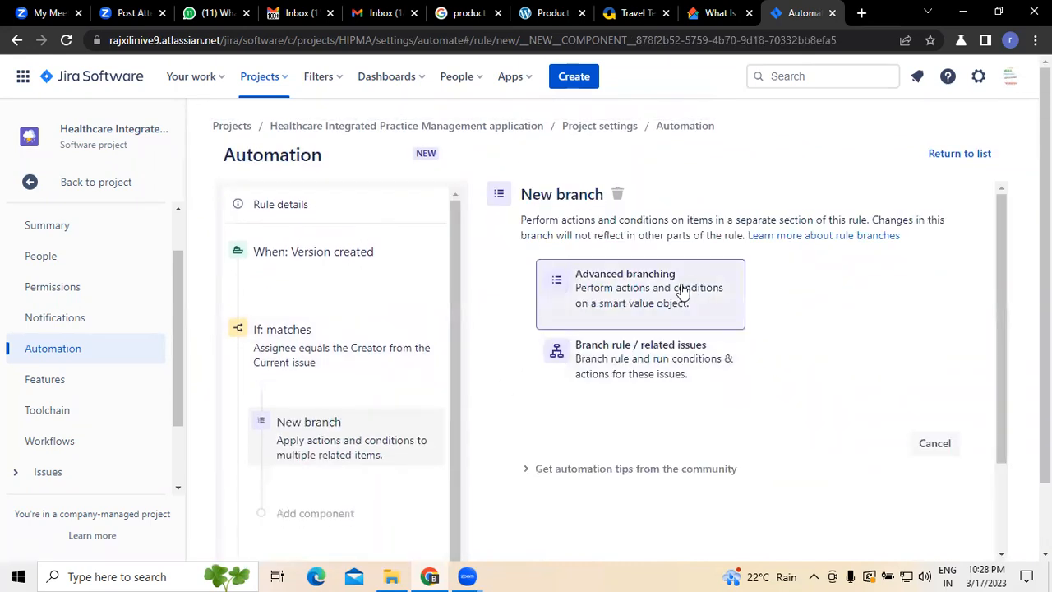
{"action": "left_click", "coordinate": [635, 274]}
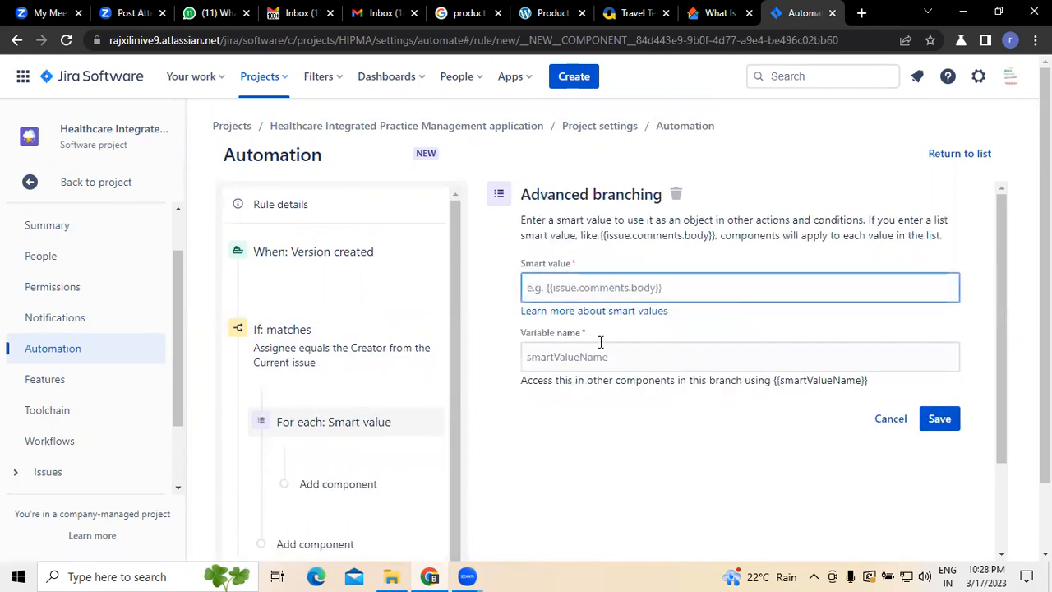
{"action": "left_click", "coordinate": [938, 155]}
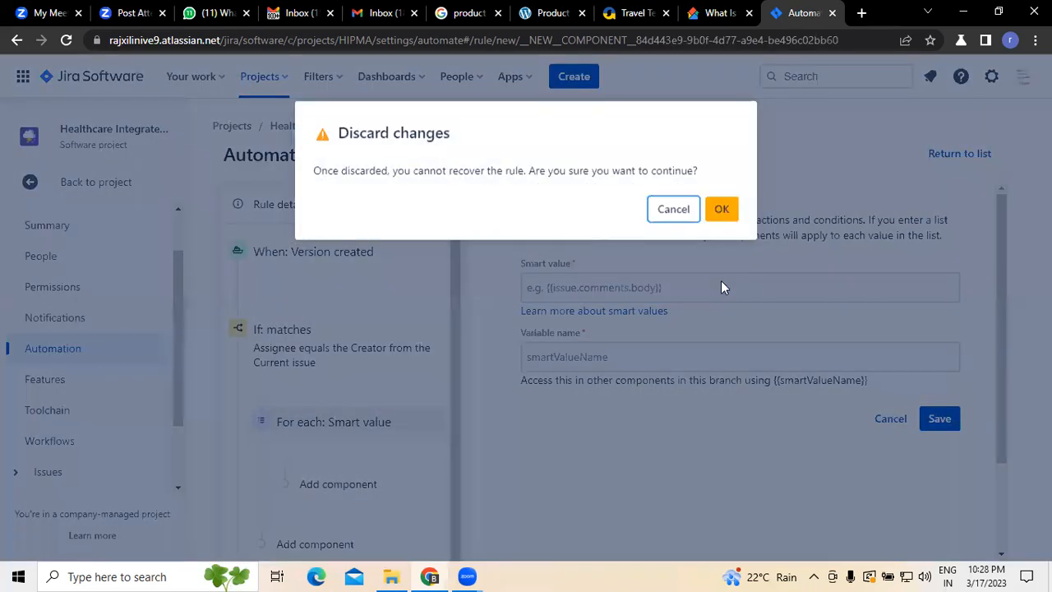
{"action": "left_click", "coordinate": [724, 210]}
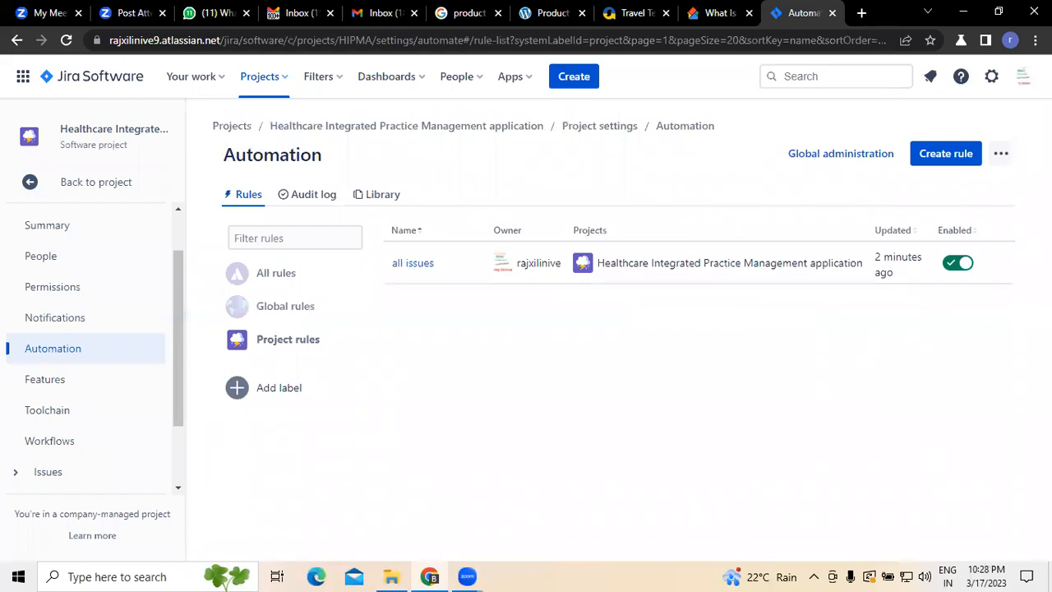
- Create a new automation rule with the Scheduled trigger from the Scheduled components
{"action": "left_click", "coordinate": [67, 41]}
{"action": "left_click", "coordinate": [946, 154]}
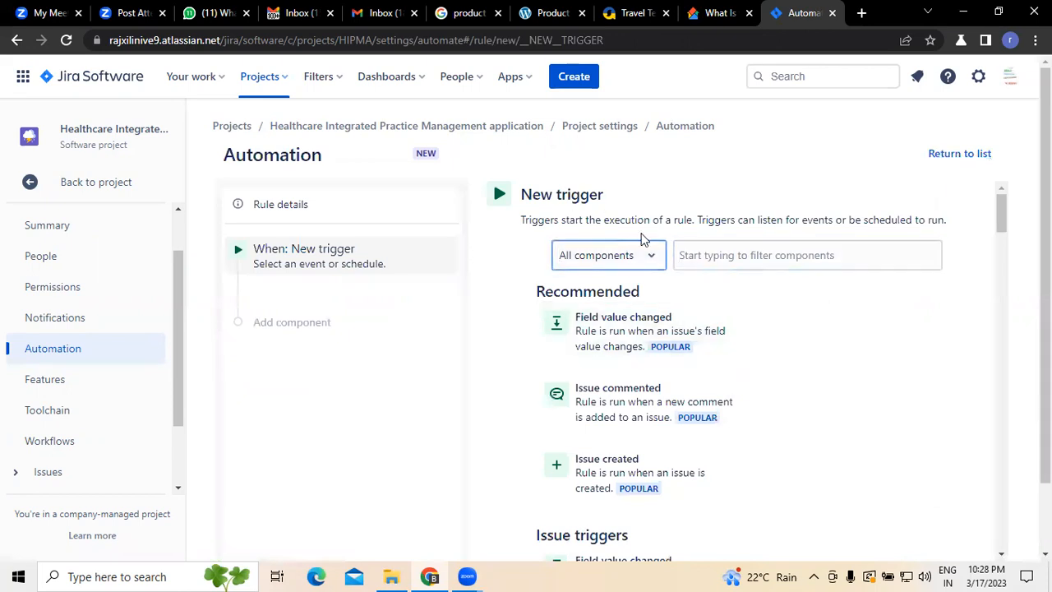
{"action": "left_click", "coordinate": [652, 268]}
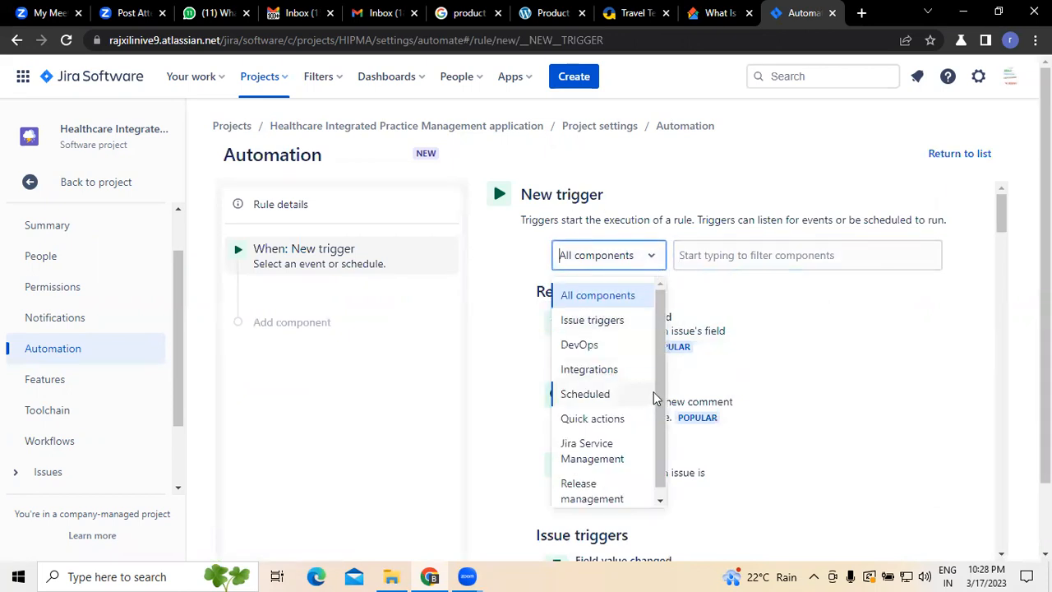
{"action": "left_click", "coordinate": [605, 395]}
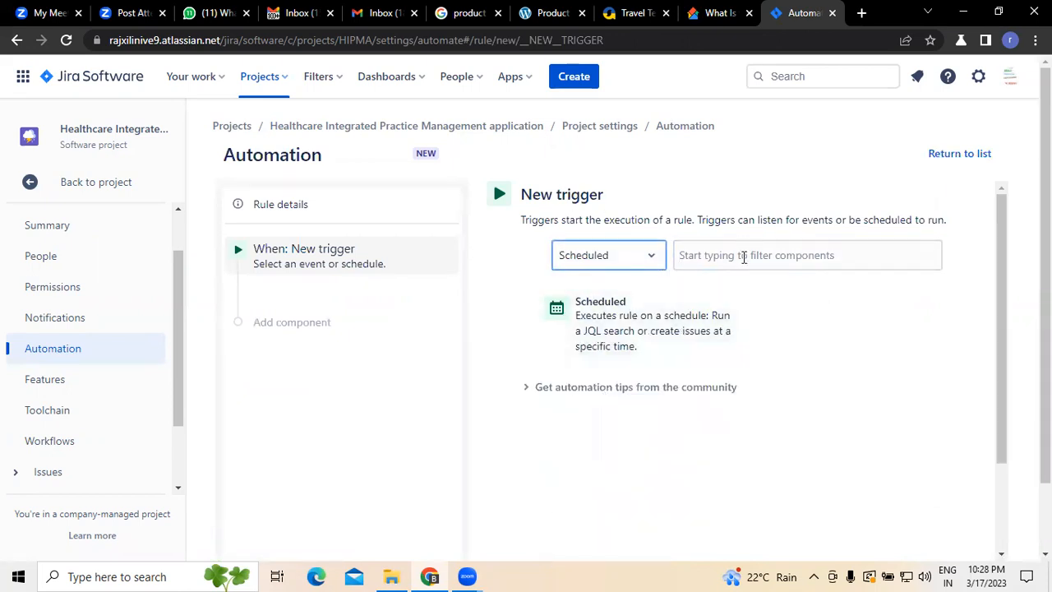
{"action": "left_click", "coordinate": [623, 332]}
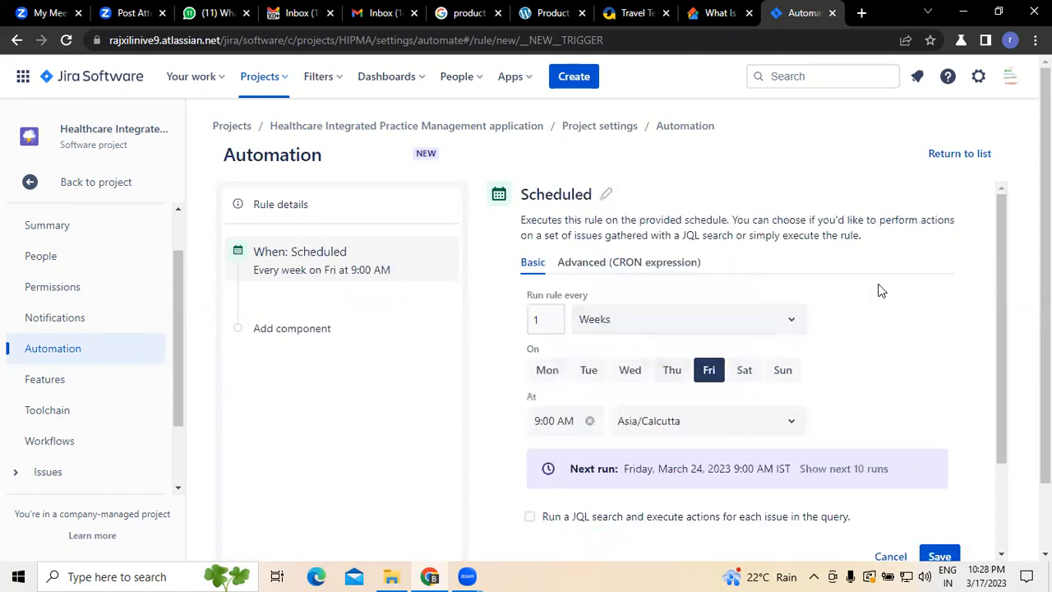
- Set the scheduled trigger to run every 1 week on Friday, and save the trigger
{"action": "mouse_move", "coordinate": [1000, 289]}
{"action": "left_mouse_down"}
{"action": "mouse_move", "coordinate": [1014, 351]}
{"action": "mouse_move", "coordinate": [1013, 291]}
{"action": "left_mouse_up"}
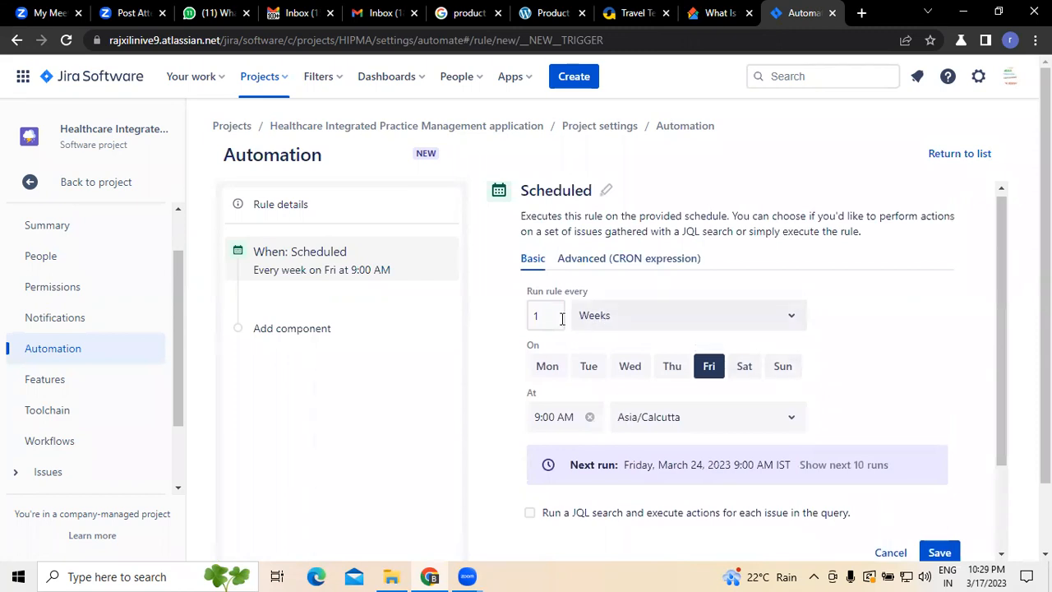
{"action": "left_click", "coordinate": [793, 319]}
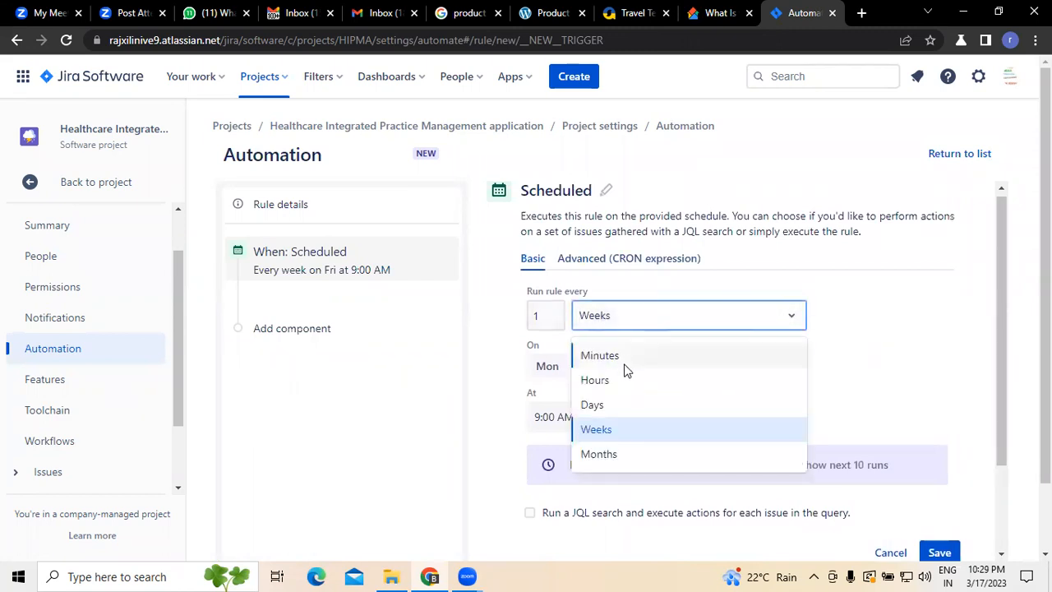
{"action": "left_click", "coordinate": [613, 428]}
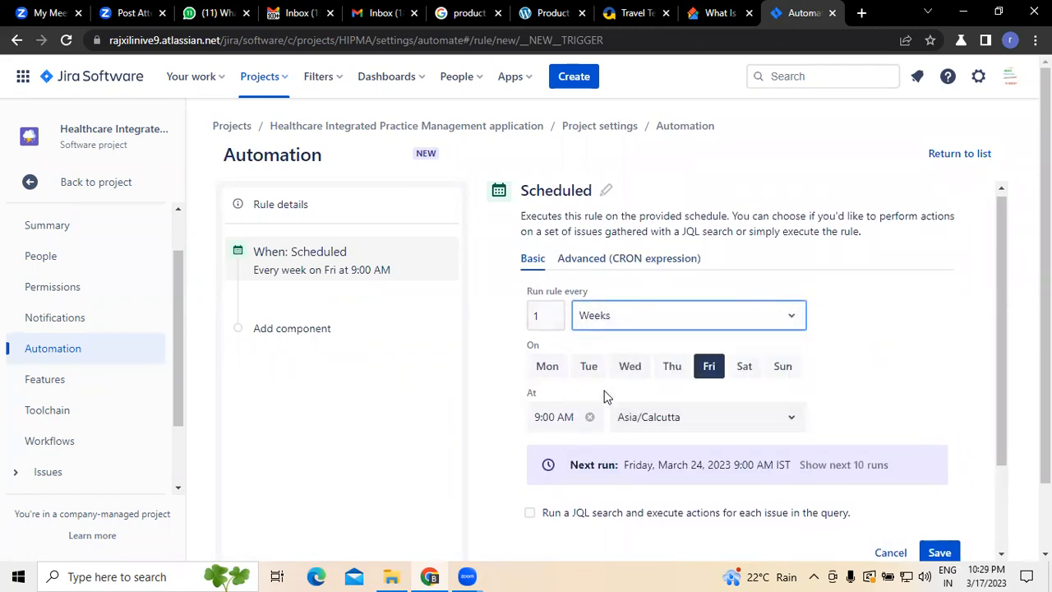
{"action": "left_click", "coordinate": [707, 371]}
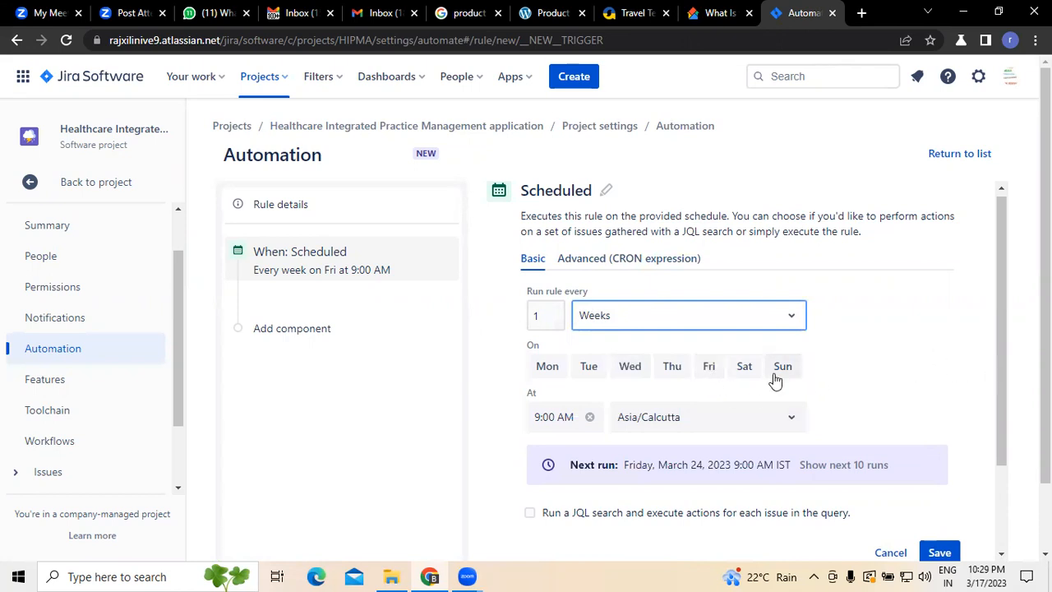
{"action": "left_click", "coordinate": [710, 370]}
{"action": "left_click_drag", "start_coordinate": [1000, 393], "coordinate": [998, 447]}
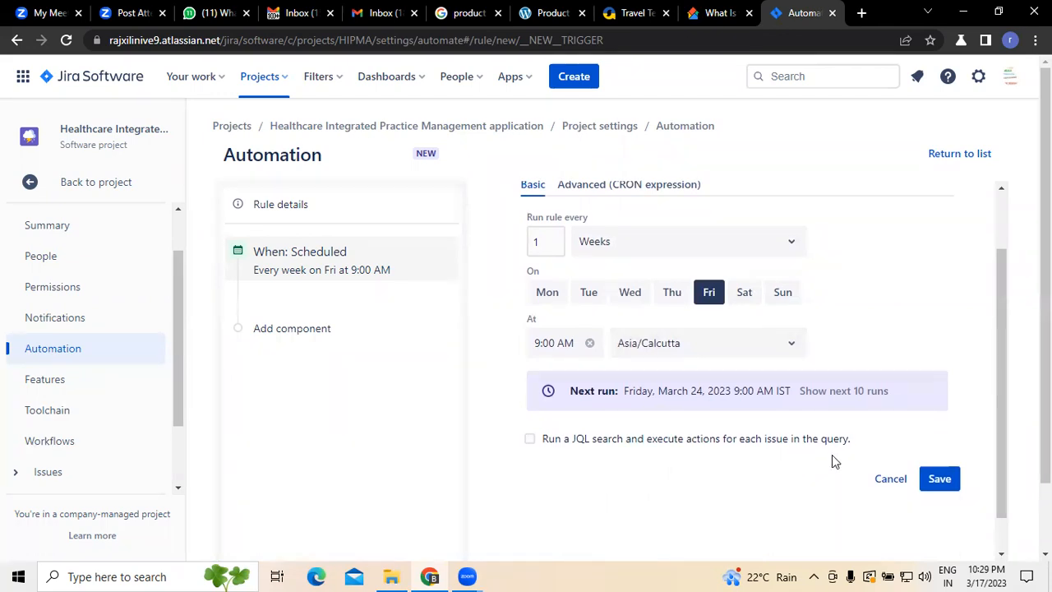
{"action": "left_click", "coordinate": [938, 480]}
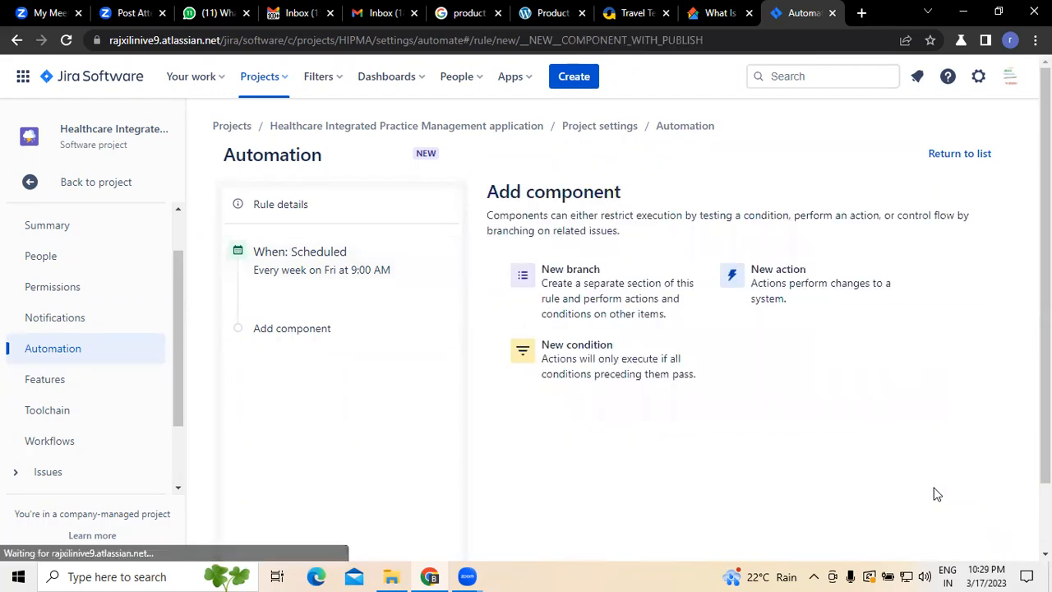
- Add an Issue fields condition to the rule and set its field to Created
{"action": "left_click", "coordinate": [595, 352]}
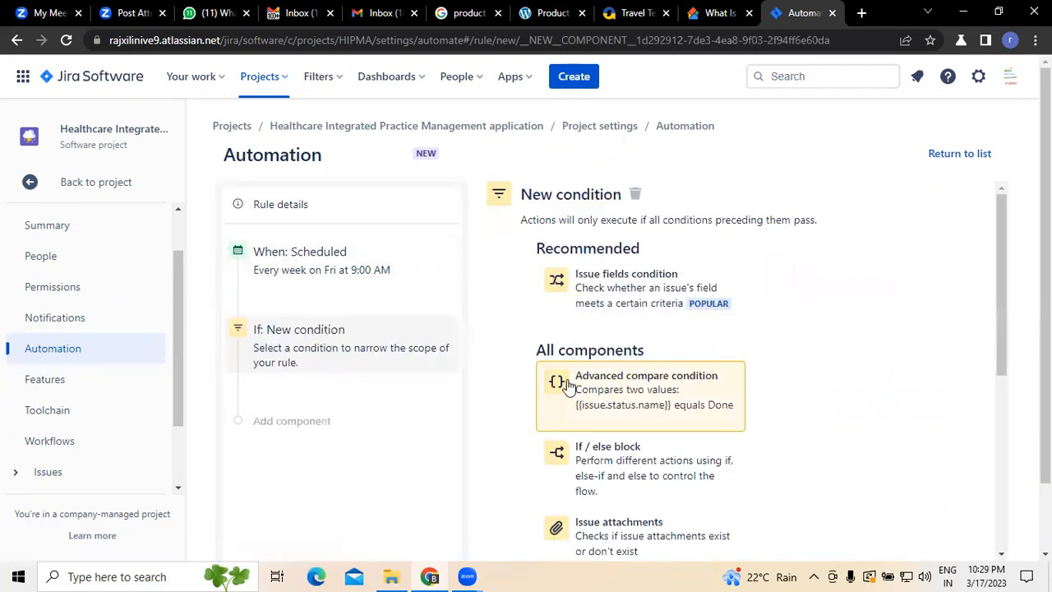
{"action": "scroll", "coordinate": [814, 325], "scroll_direction": "down", "scroll_amount": 2}
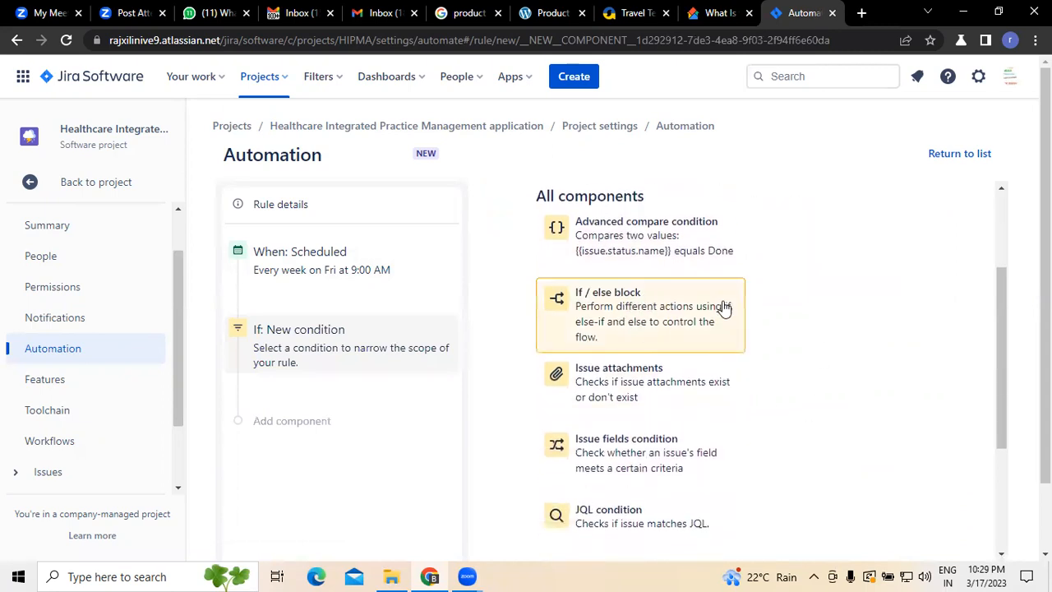
{"action": "scroll", "coordinate": [721, 305], "scroll_direction": "up", "scroll_amount": 2}
{"action": "left_click", "coordinate": [638, 285]}
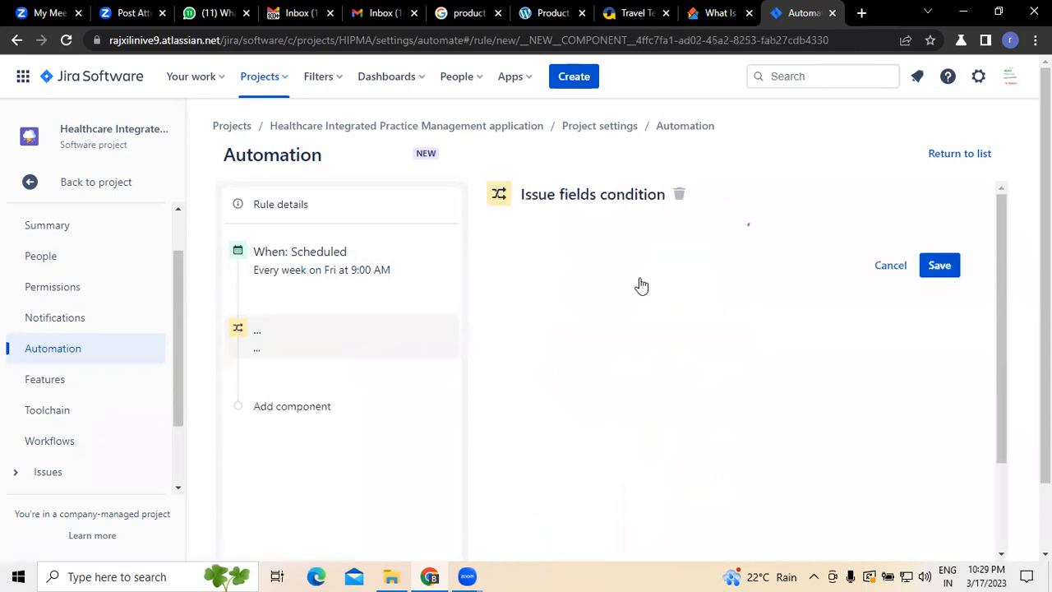
{"action": "left_click", "coordinate": [604, 278]}
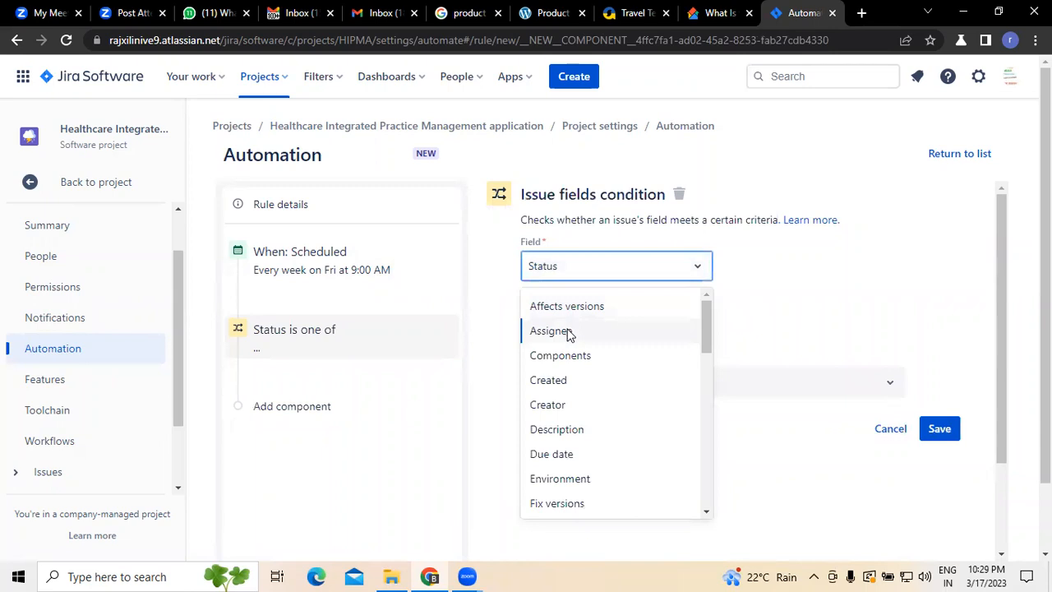
{"action": "left_click", "coordinate": [564, 384]}
- Try to save the Created condition as is before and as is after without picking a date
{"action": "left_click", "coordinate": [618, 320]}
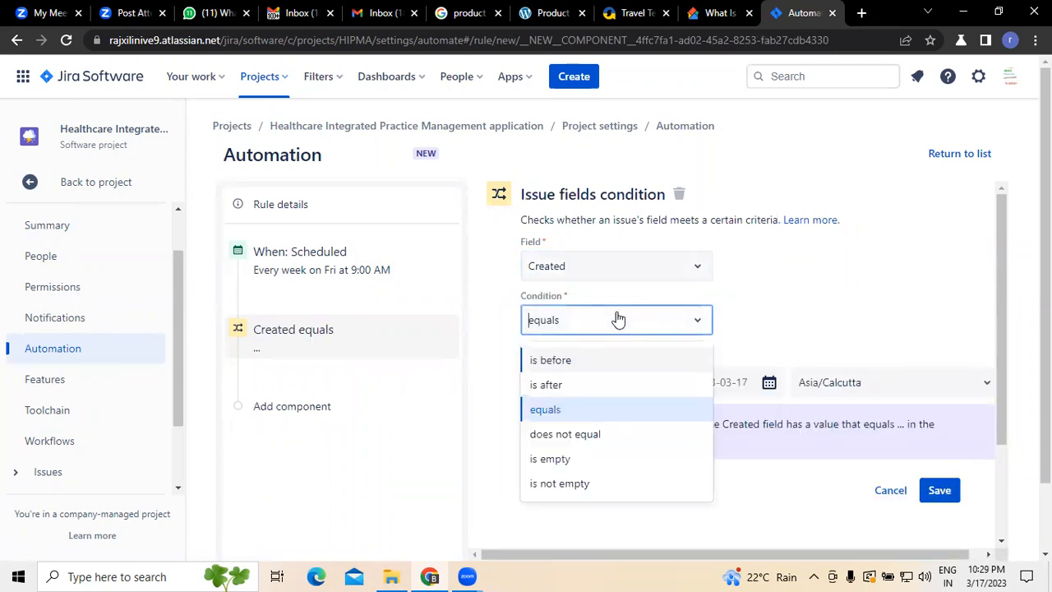
{"action": "left_click", "coordinate": [564, 364]}
{"action": "scroll", "coordinate": [765, 300], "scroll_direction": "down", "scroll_amount": 1}
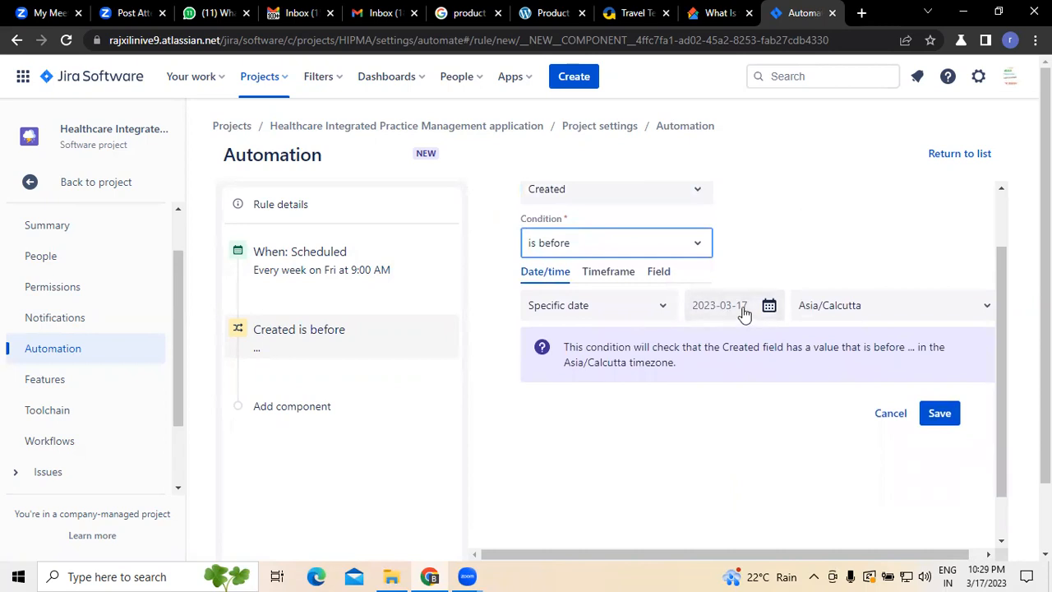
{"action": "left_click", "coordinate": [947, 413]}
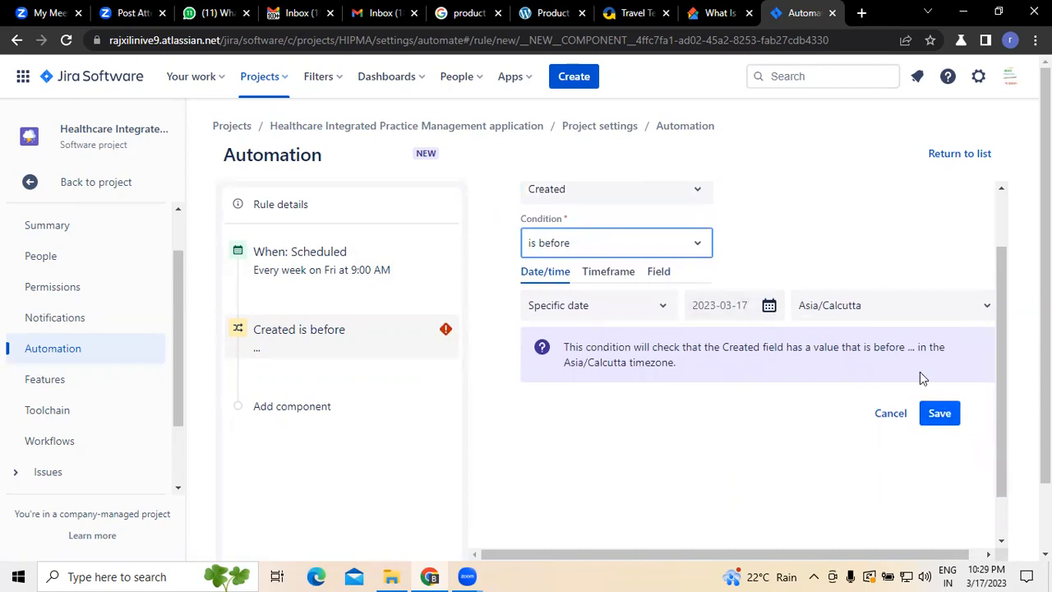
{"action": "scroll", "coordinate": [851, 239], "scroll_direction": "up", "scroll_amount": 1}
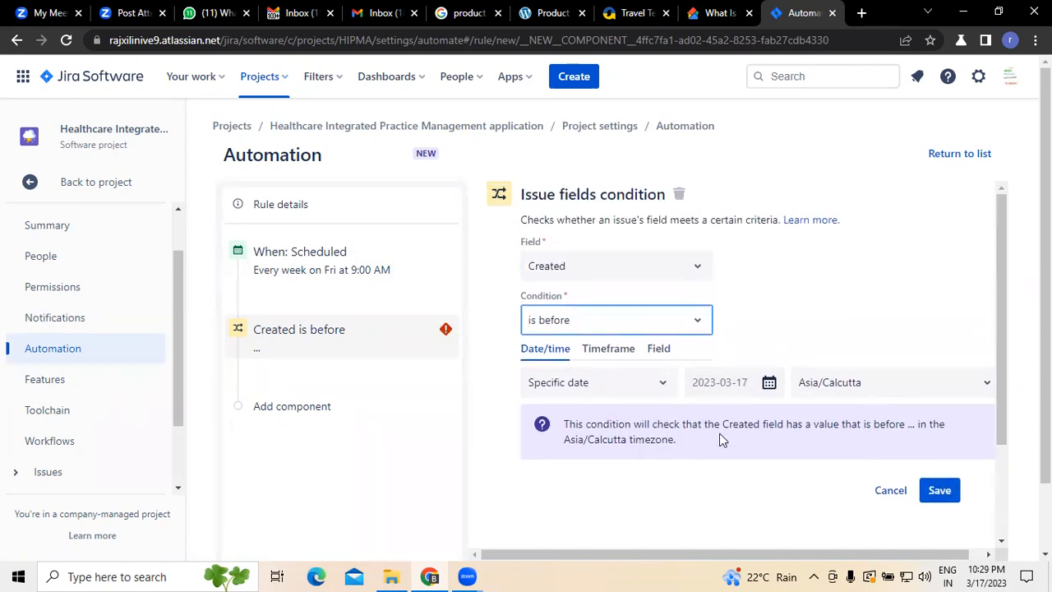
{"action": "left_click", "coordinate": [625, 329]}
{"action": "left_click", "coordinate": [562, 388]}
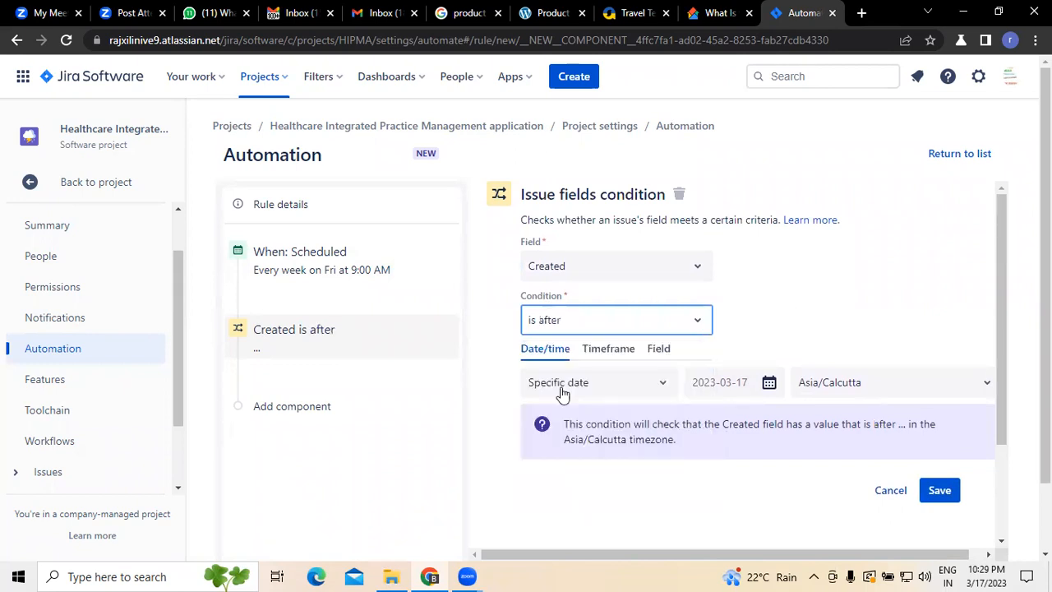
{"action": "left_click", "coordinate": [940, 491]}
- Set the Created condition to equals the specific date 2023-03-23, and save the condition
{"action": "left_click", "coordinate": [631, 327]}
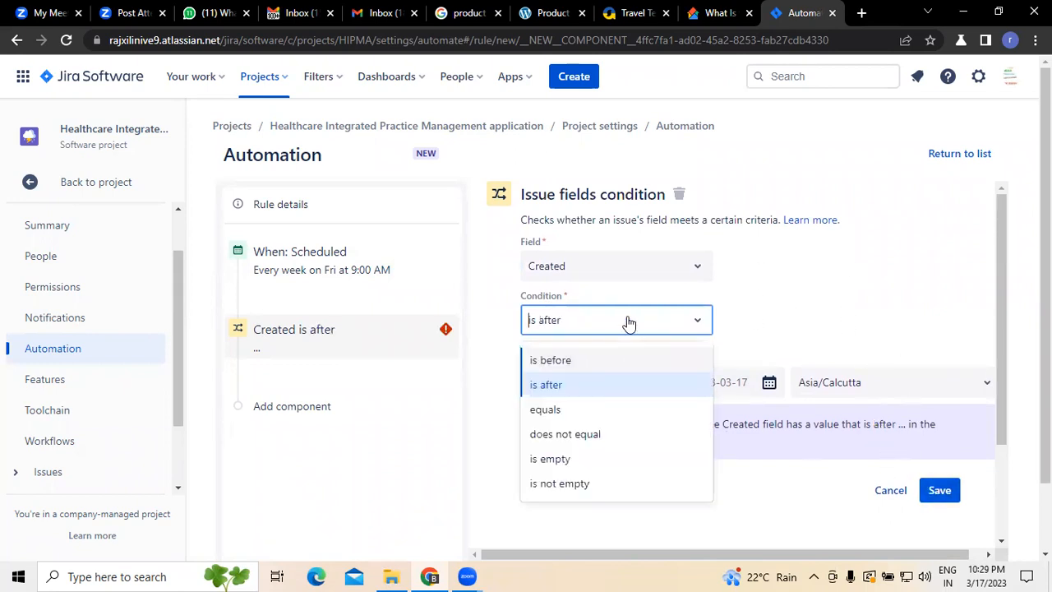
{"action": "left_click", "coordinate": [559, 409]}
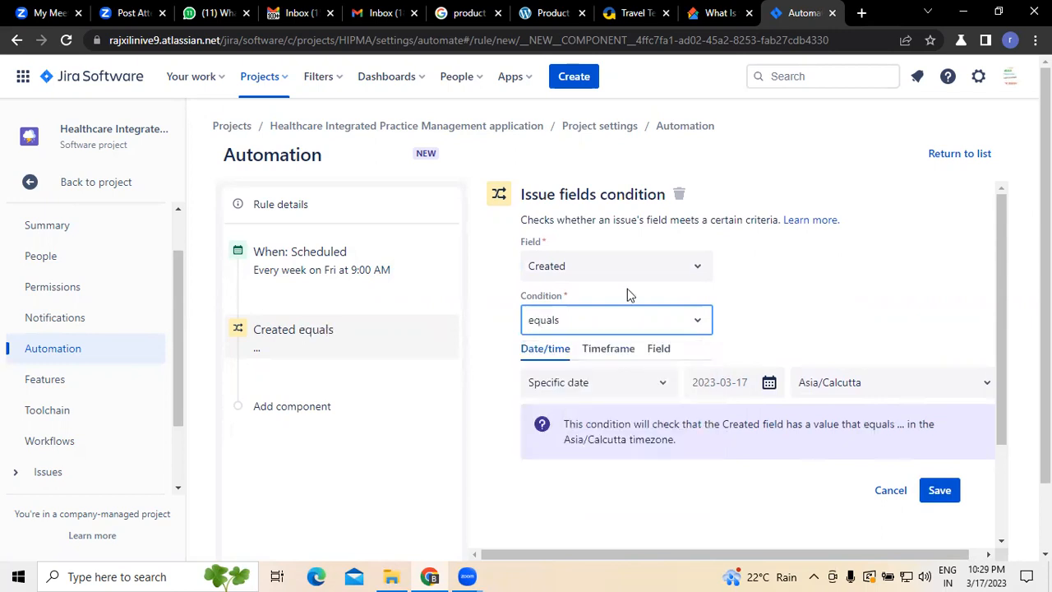
{"action": "left_click", "coordinate": [769, 384]}
{"action": "left_click", "coordinate": [837, 282]}
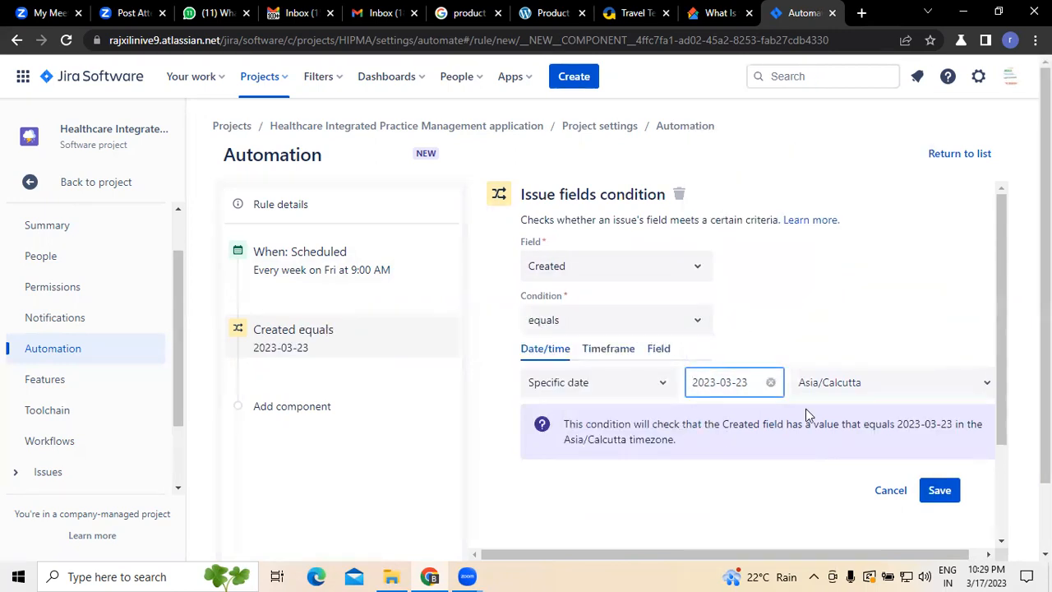
{"action": "left_click", "coordinate": [940, 491]}
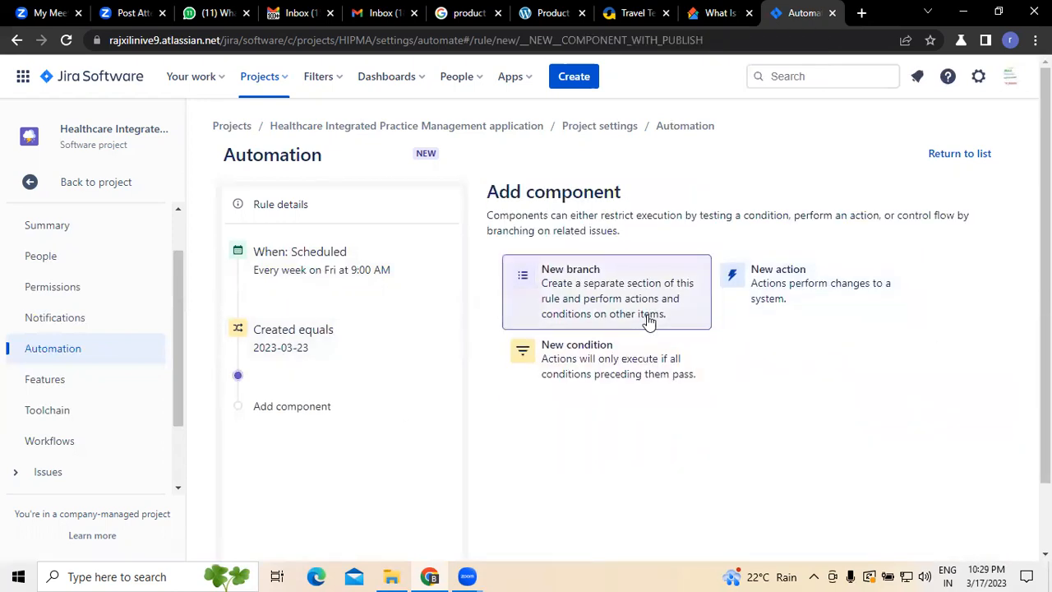
- Add a Create issue action to the rule and set the new issue's summary to create Payment API
{"action": "left_click", "coordinate": [804, 285]}
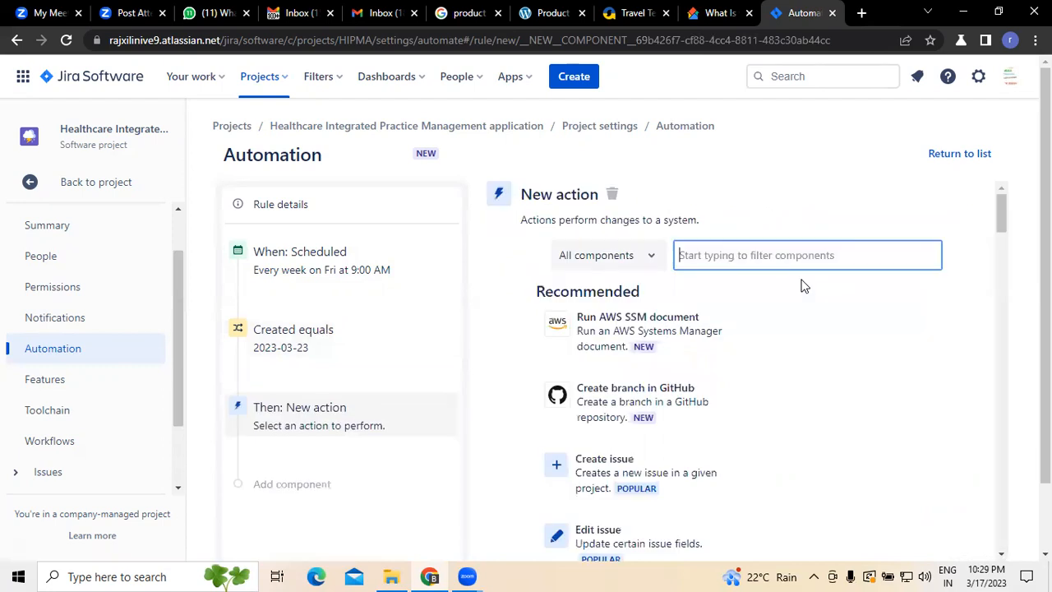
{"action": "scroll", "coordinate": [765, 366], "scroll_direction": "down", "scroll_amount": 4}
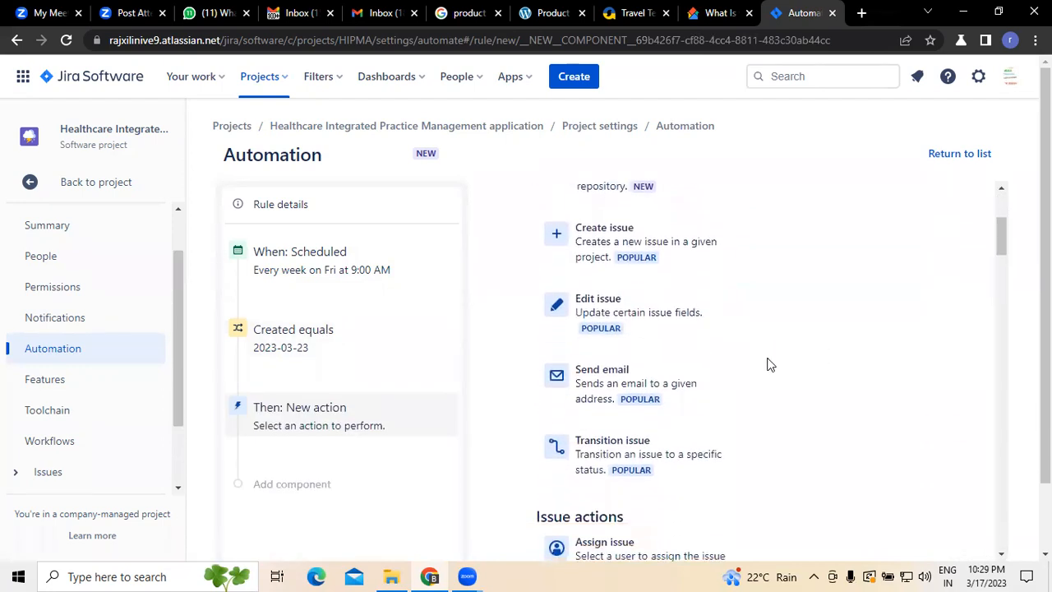
{"action": "scroll", "coordinate": [770, 365], "scroll_direction": "down", "scroll_amount": 5}
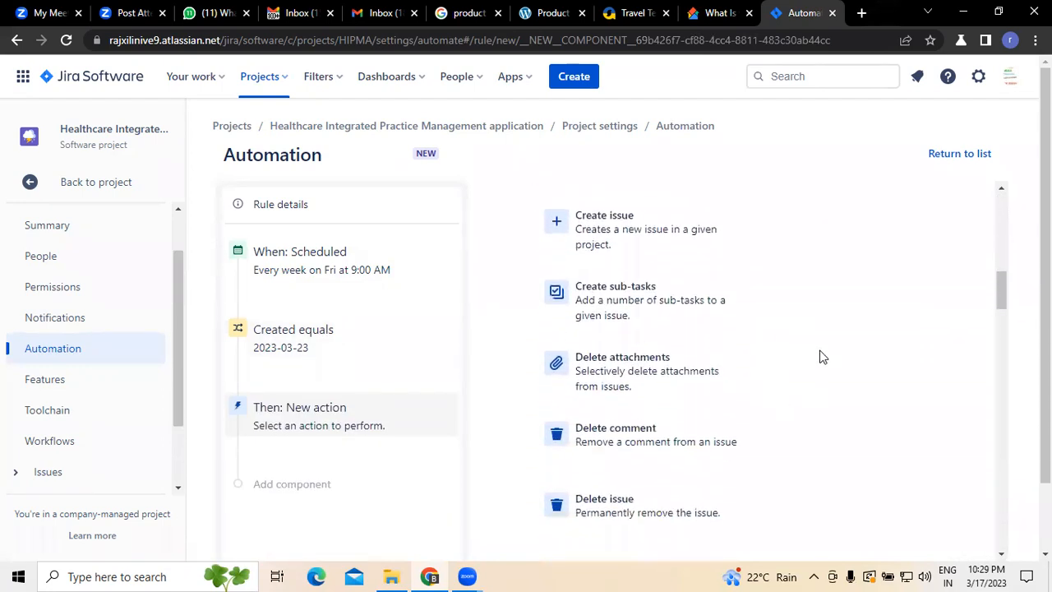
{"action": "left_click", "coordinate": [609, 241]}
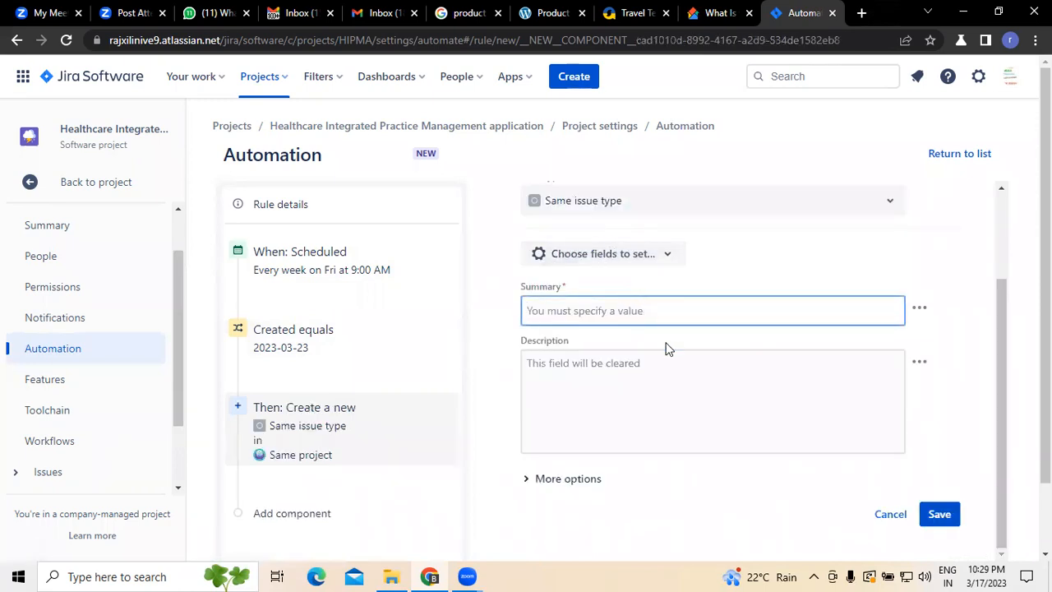
{"action": "left_click", "coordinate": [893, 313]}
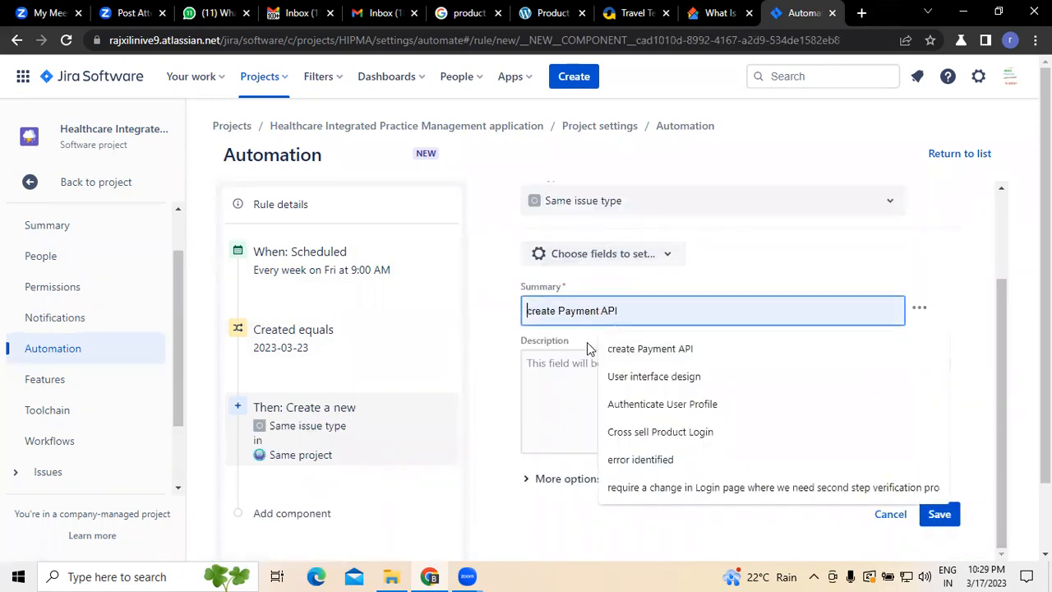
{"action": "left_click", "coordinate": [647, 351]}
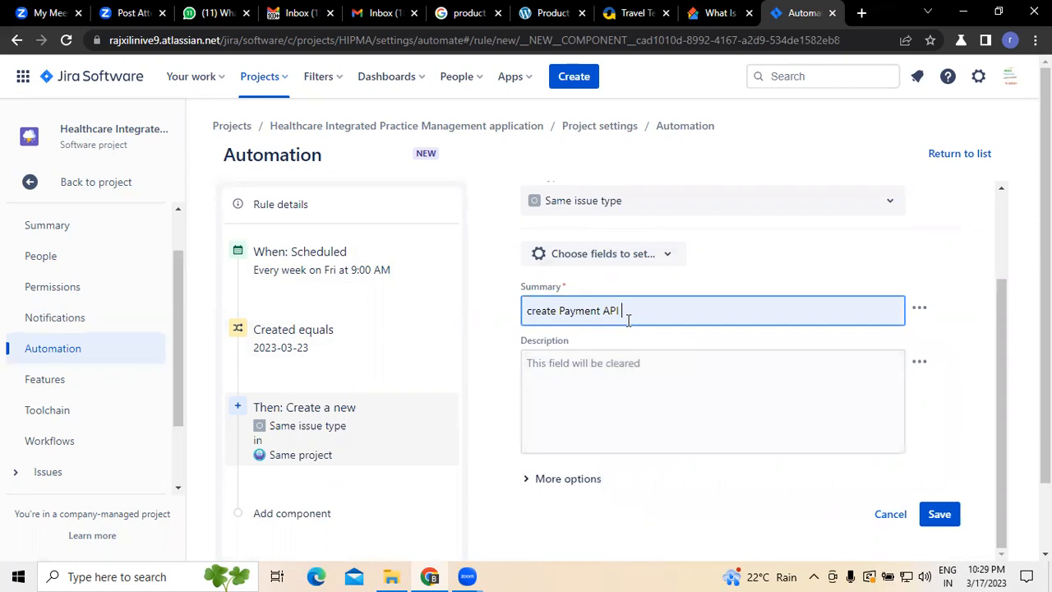
- Enter "creating API for payment transfer" as the new issue's description, and save the action
{"action": "left_click", "coordinate": [601, 377]}
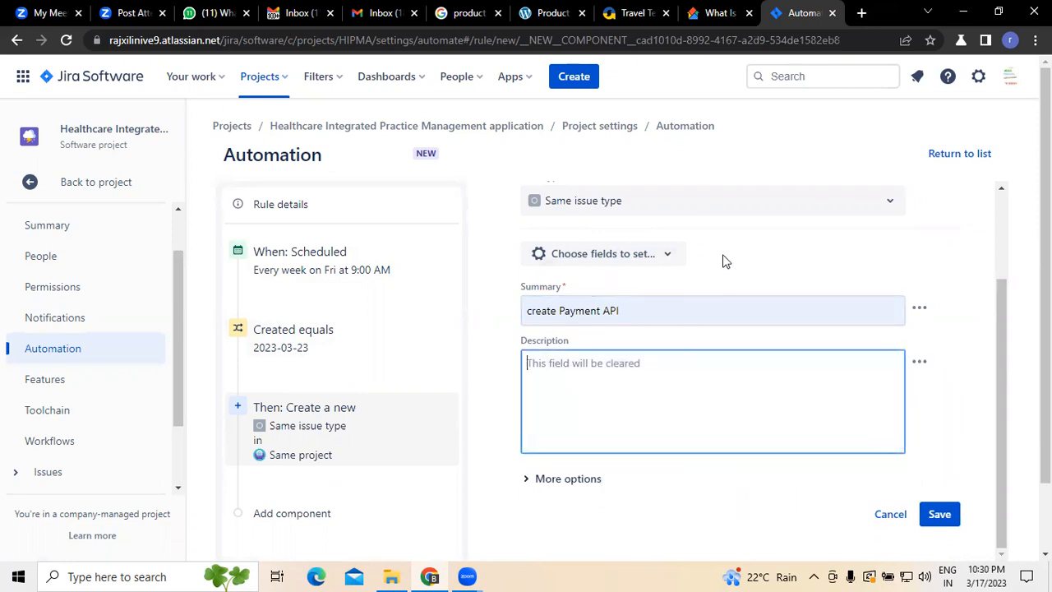
{"action": "type", "text": "creating API for payment"}
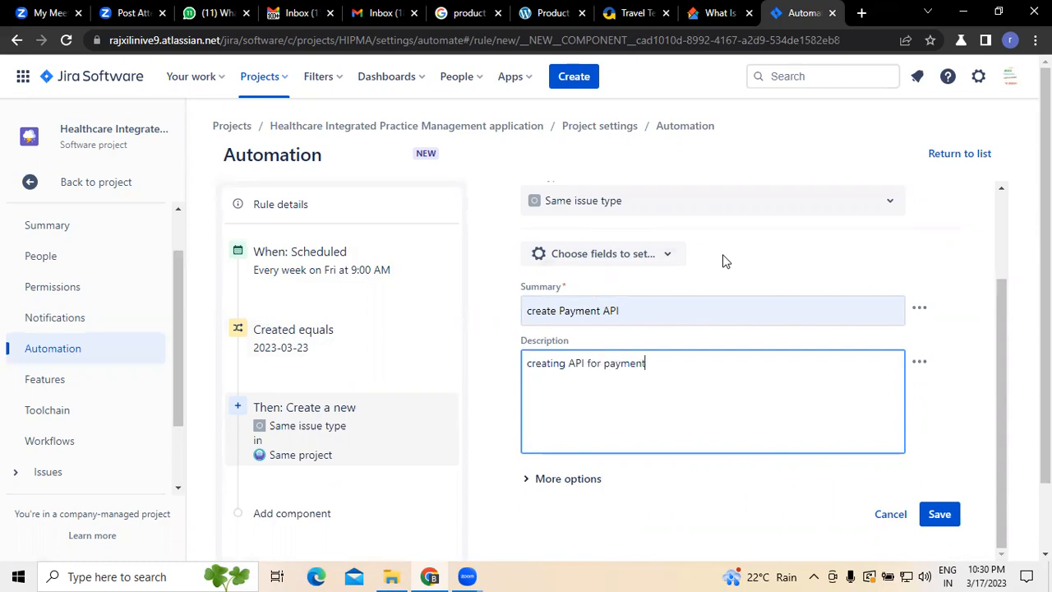
{"action": "key", "text": "BackSpace"}
{"action": "key", "text": "BackSpace"}
{"action": "key", "text": "BackSpace"}
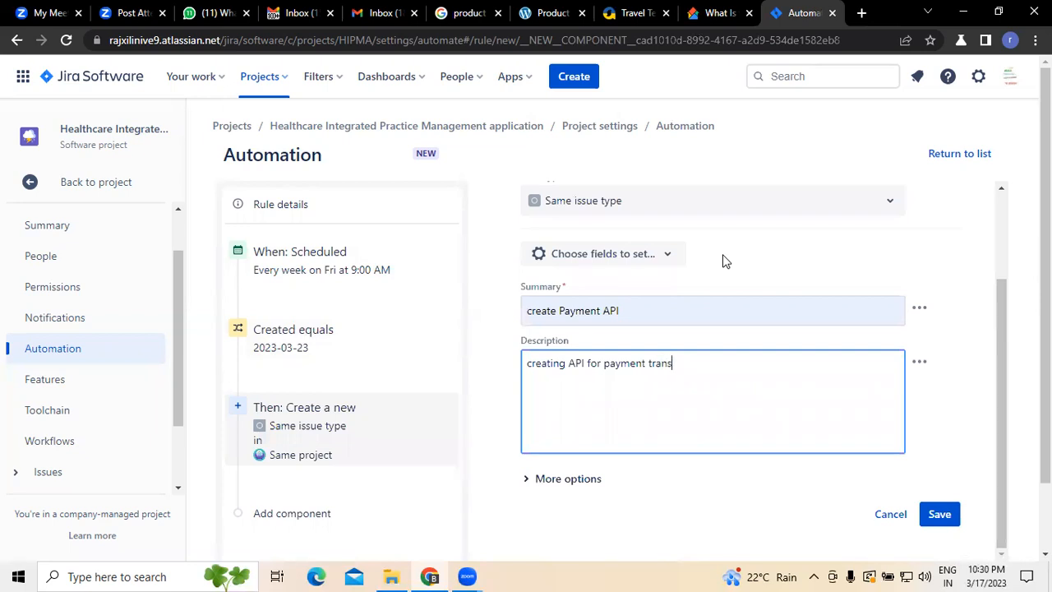
{"action": "left_click", "coordinate": [919, 362]}
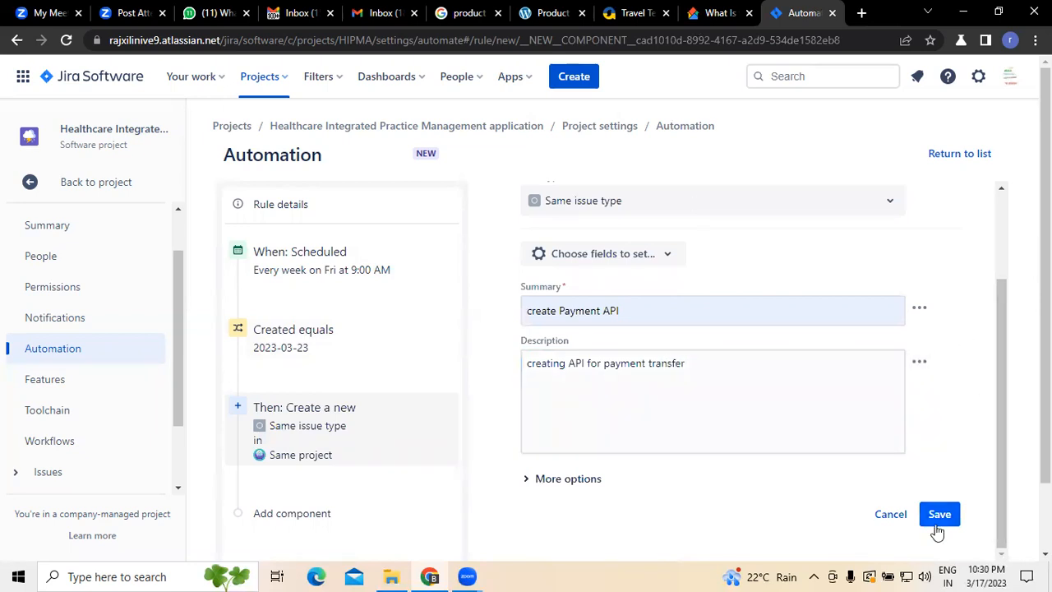
{"action": "left_click", "coordinate": [940, 514]}
- Set who can edit this rule to Private
{"action": "scroll", "coordinate": [352, 422], "scroll_direction": "down", "scroll_amount": 1}
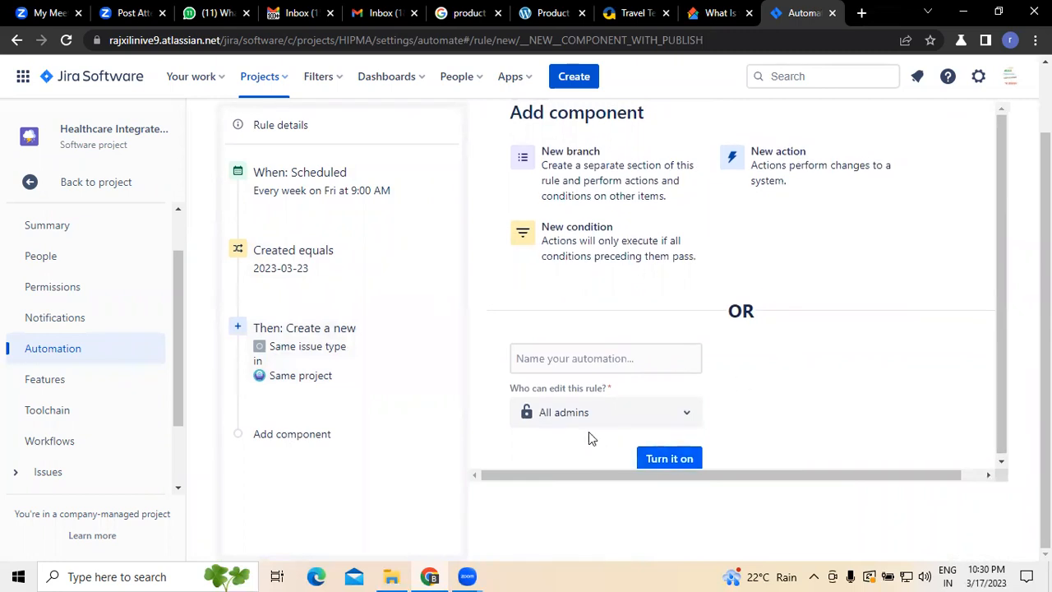
{"action": "left_click", "coordinate": [679, 418]}
{"action": "left_click", "coordinate": [564, 254]}
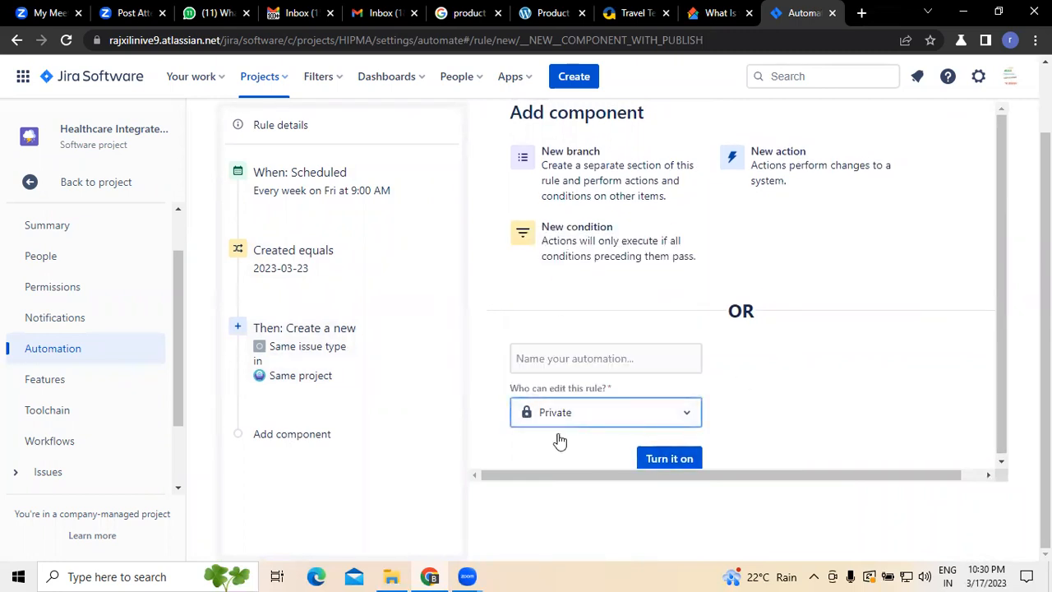
- Name the automation rule all issues and try to turn it on
{"action": "left_click", "coordinate": [677, 462]}
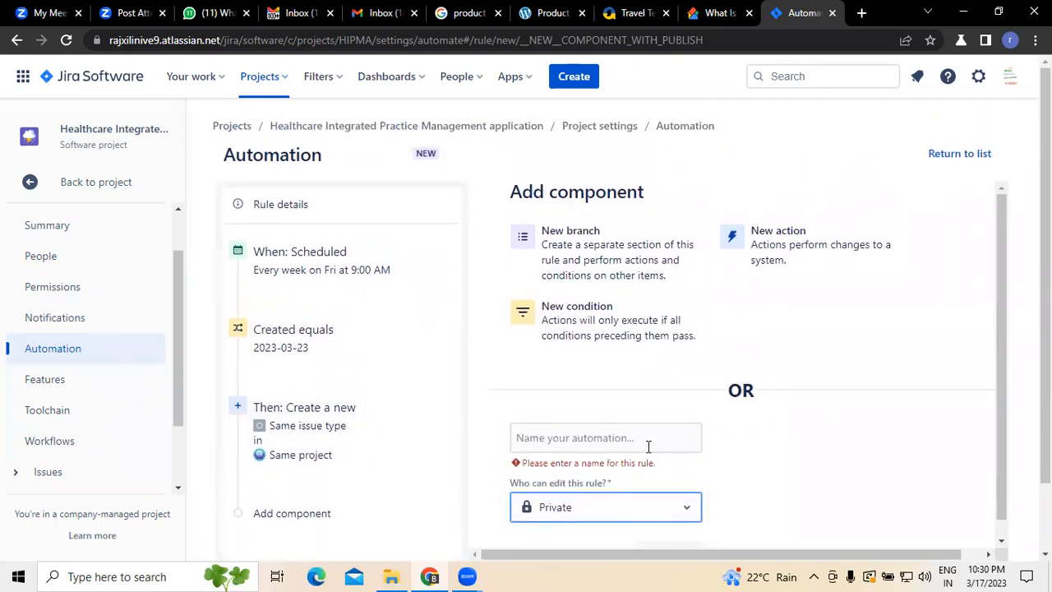
{"action": "left_click", "coordinate": [648, 434]}
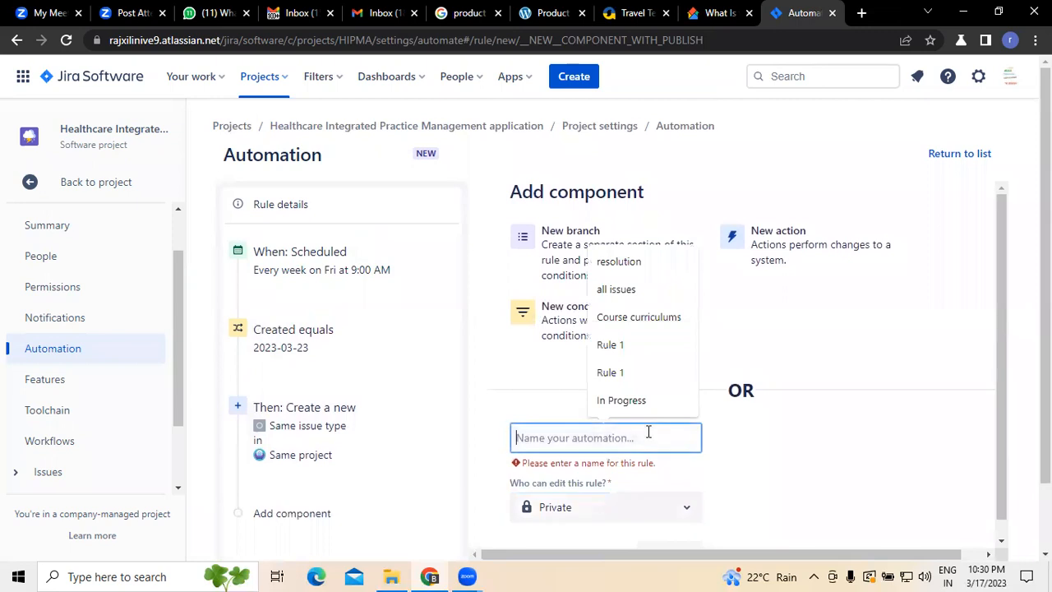
{"action": "left_click", "coordinate": [625, 291]}
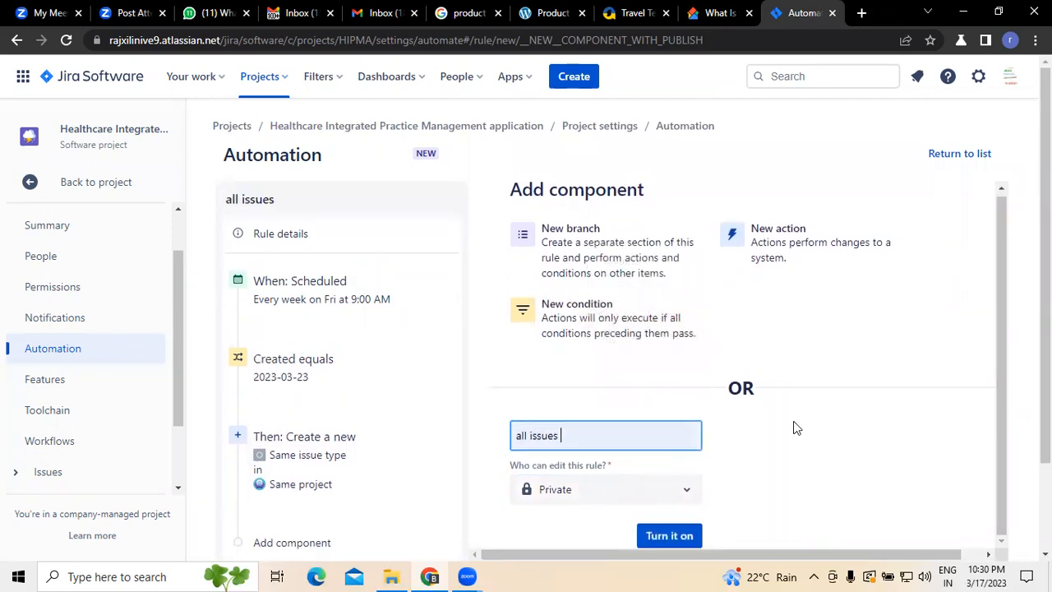
{"action": "key", "text": "Return"}
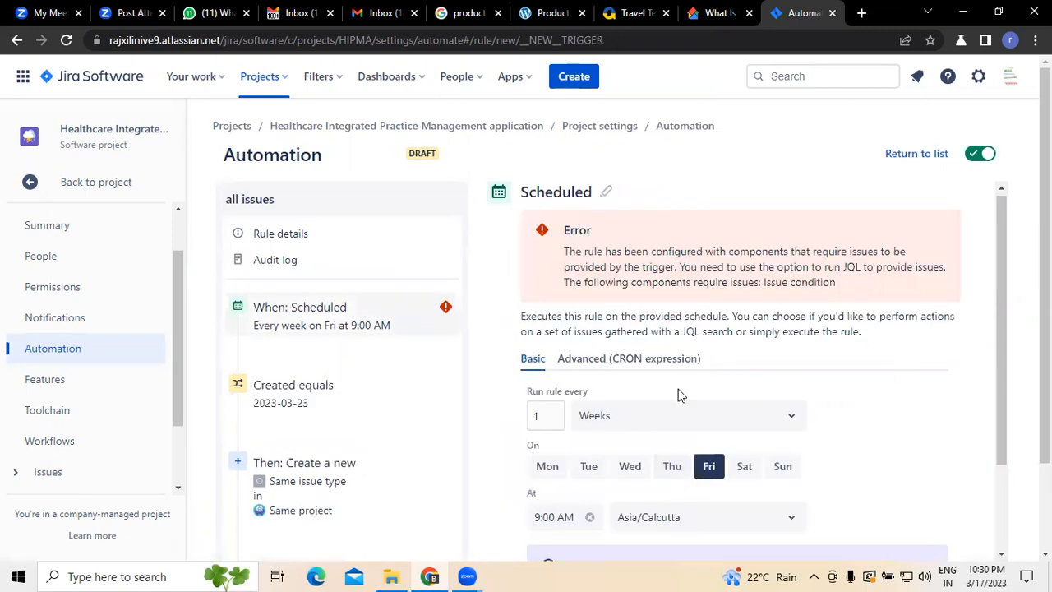
- Review the Scheduled trigger's settings and try to save the trigger
{"action": "left_click_drag", "start_coordinate": [1001, 256], "coordinate": [993, 385]}
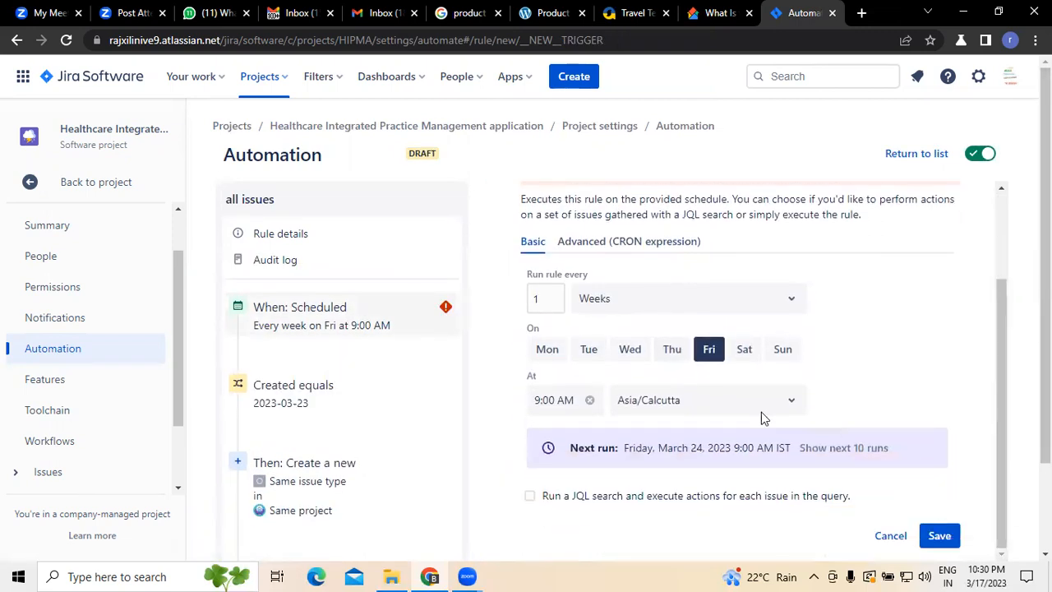
{"action": "scroll", "coordinate": [891, 402], "scroll_direction": "up", "scroll_amount": 3}
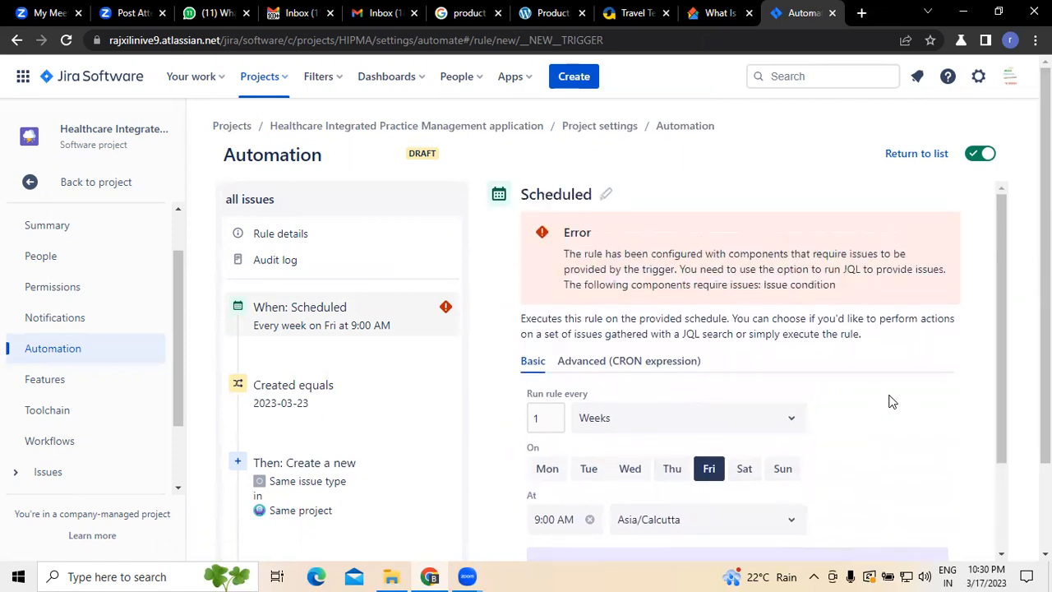
{"action": "scroll", "coordinate": [892, 401], "scroll_direction": "down", "scroll_amount": 3}
{"action": "left_click", "coordinate": [939, 536]}
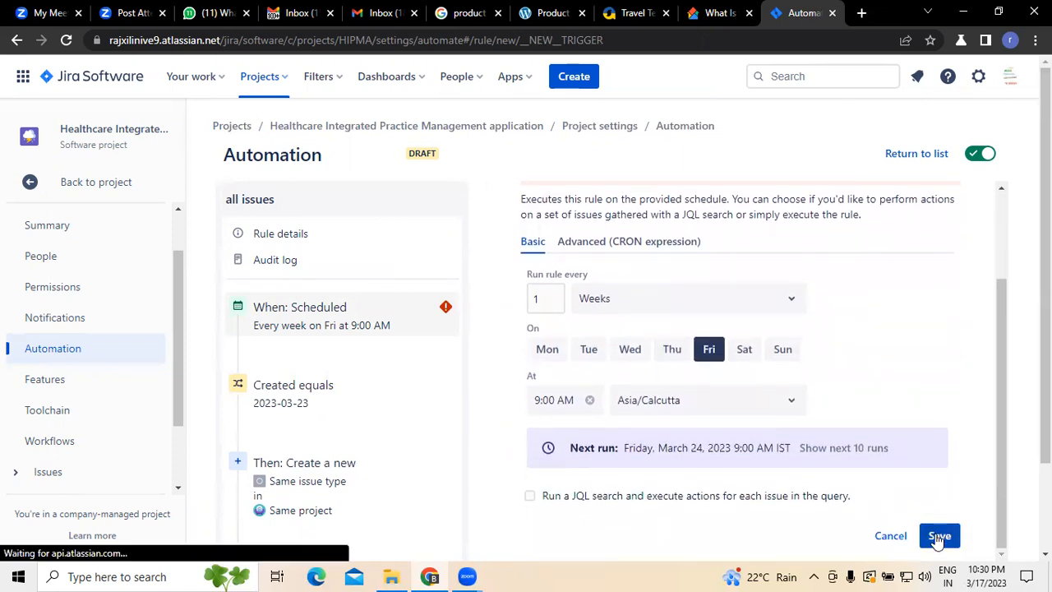
{"action": "left_click", "coordinate": [564, 469]}
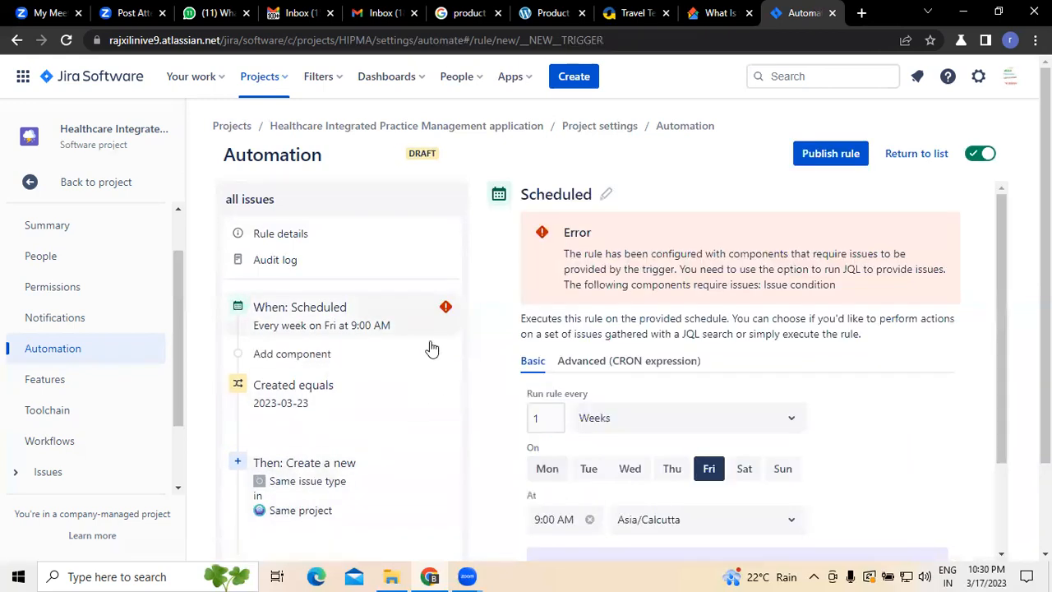
{"action": "scroll", "coordinate": [423, 391], "scroll_direction": "down", "scroll_amount": 1}
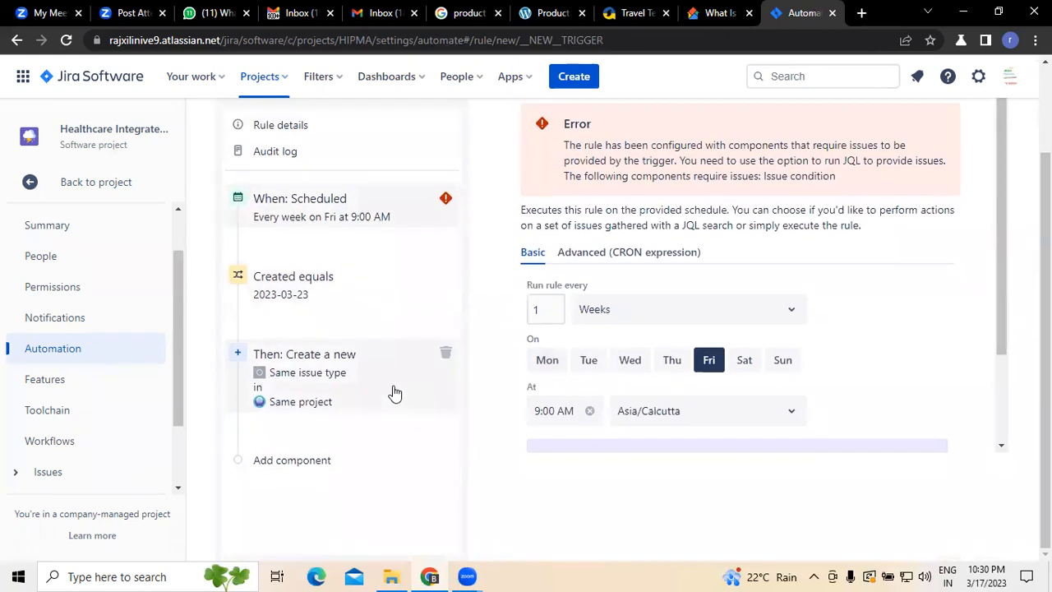
{"action": "scroll", "coordinate": [394, 392], "scroll_direction": "up", "scroll_amount": 1}
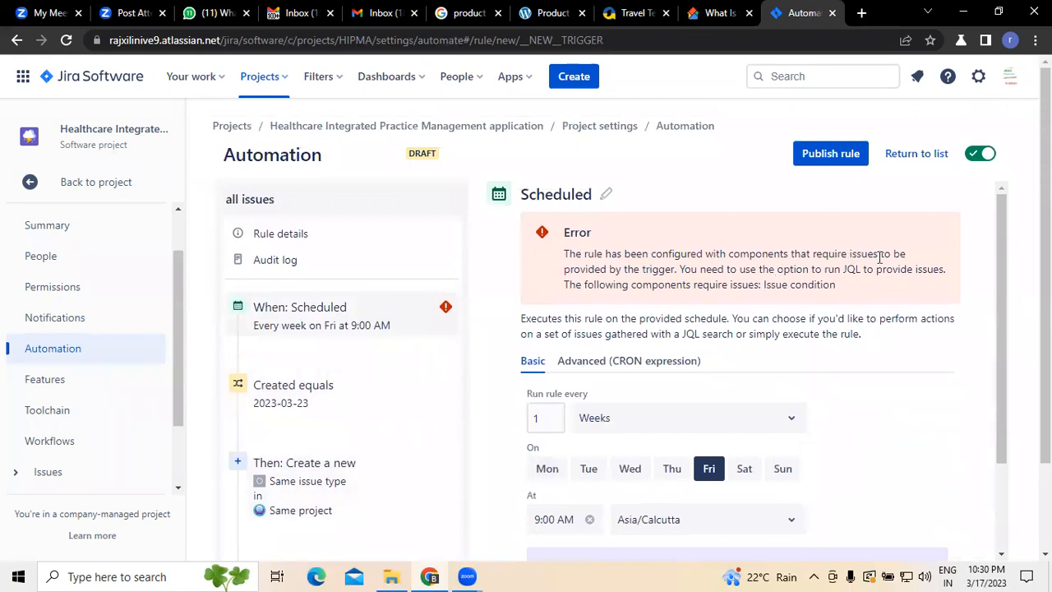
- View the trigger's CRON expression option, and return to the rule list, discarding the unpublished rule
{"action": "left_click", "coordinate": [607, 362]}
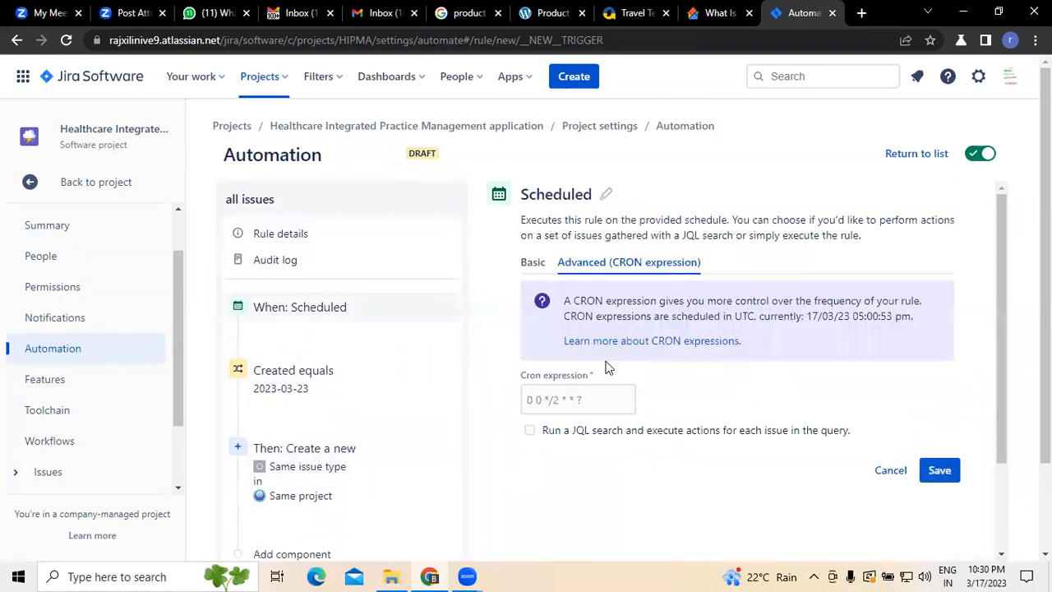
{"action": "left_click", "coordinate": [530, 263]}
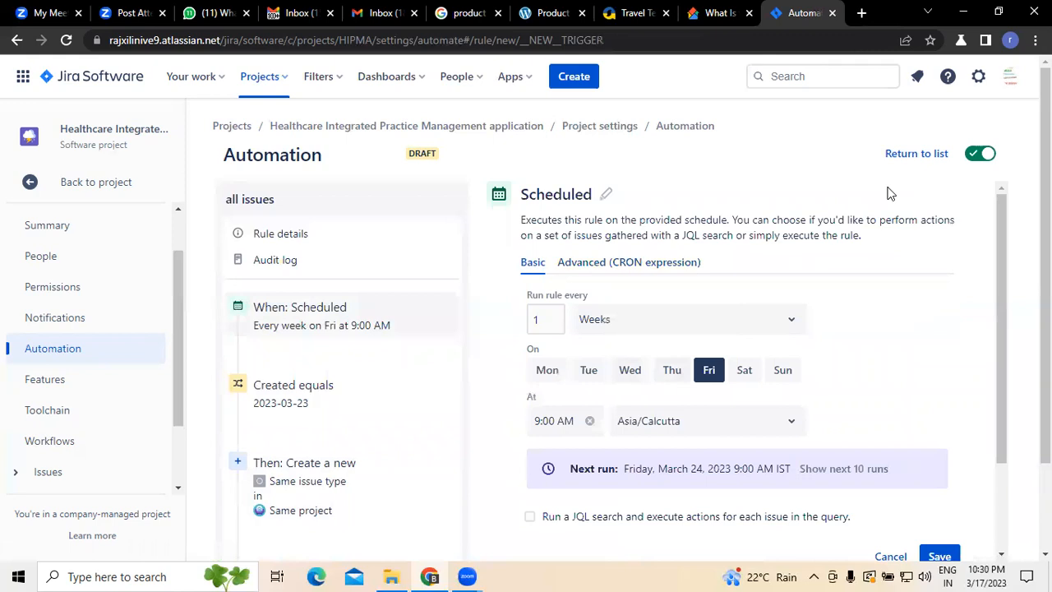
{"action": "left_click", "coordinate": [926, 154]}
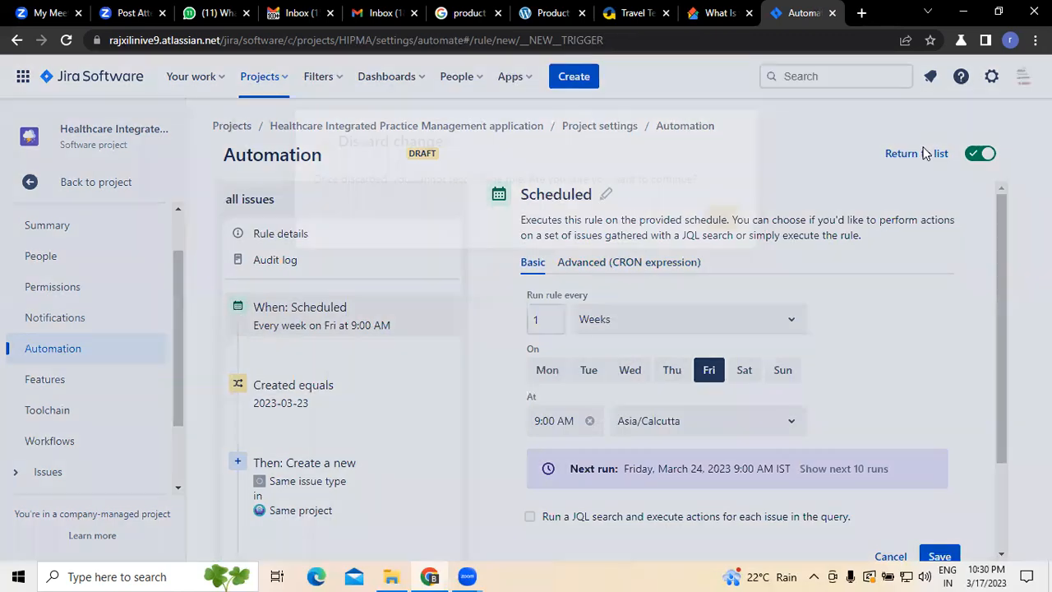
{"action": "left_click", "coordinate": [720, 215]}
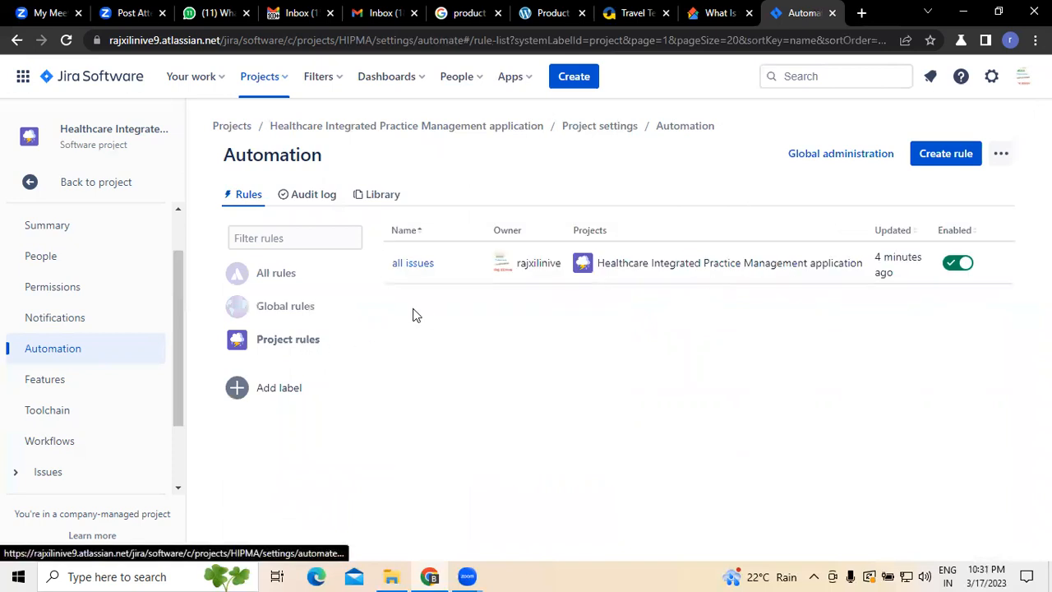
- Create a new automation rule and filter its available triggers to the DevOps category
{"action": "left_click", "coordinate": [945, 155]}
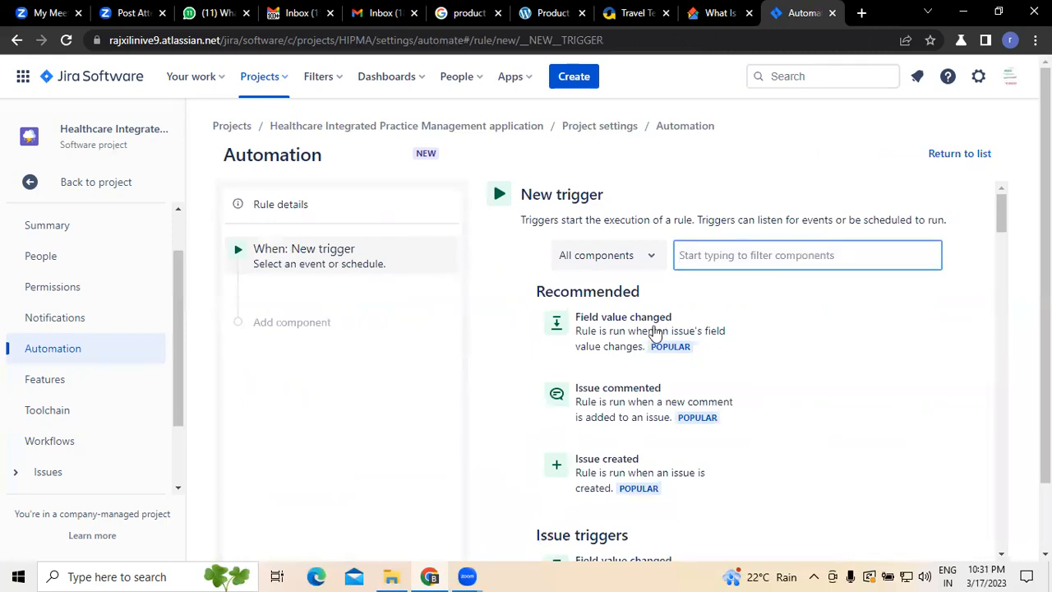
{"action": "left_click", "coordinate": [655, 268]}
{"action": "left_click", "coordinate": [593, 348]}
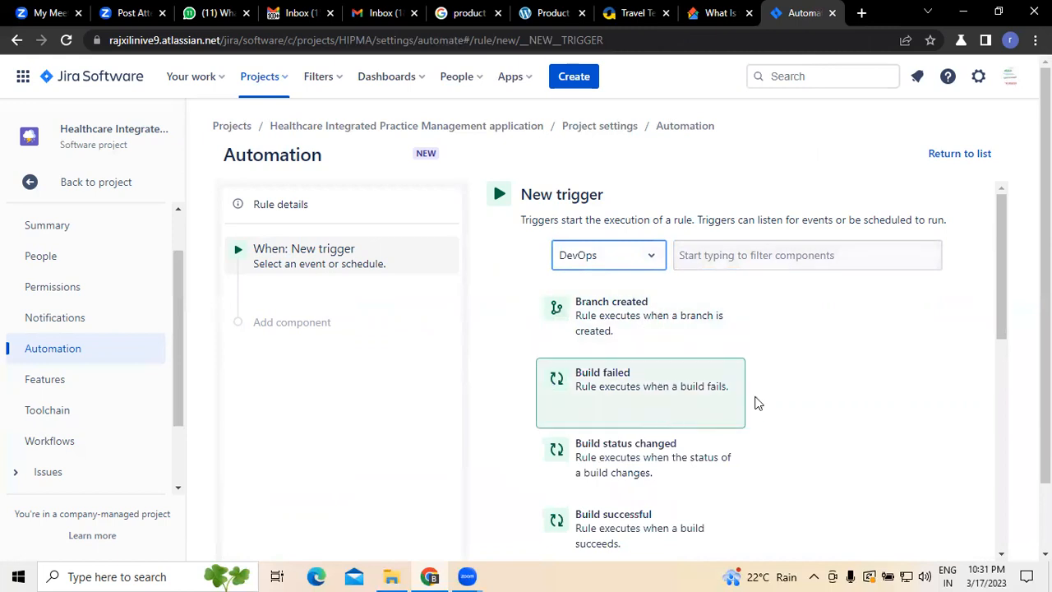
{"action": "scroll", "coordinate": [773, 385], "scroll_direction": "down", "scroll_amount": 1}
{"action": "scroll", "coordinate": [773, 385], "scroll_direction": "down", "scroll_amount": 1}
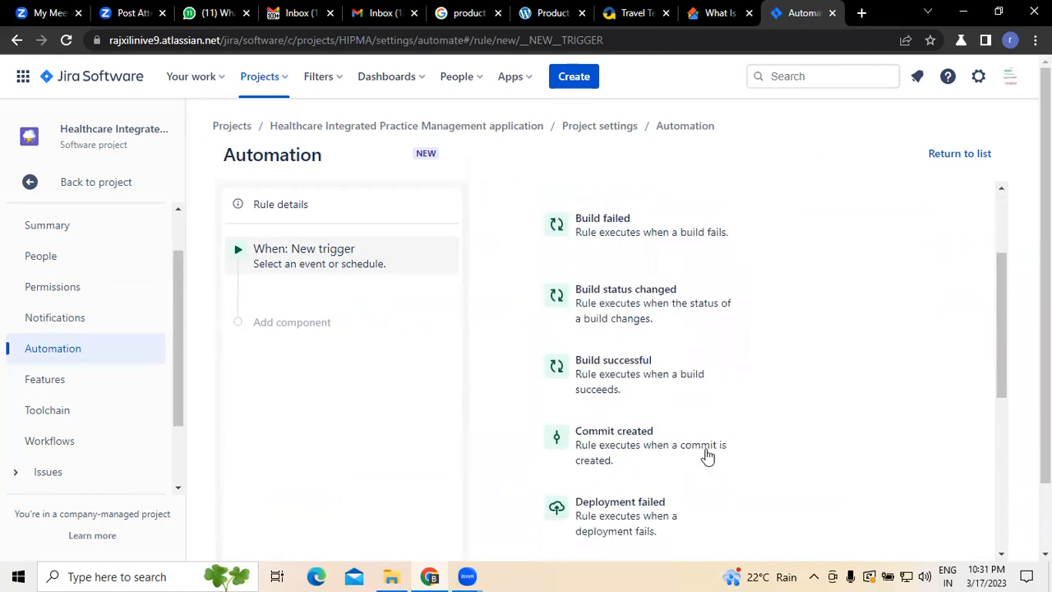
{"action": "left_click", "coordinate": [627, 373]}
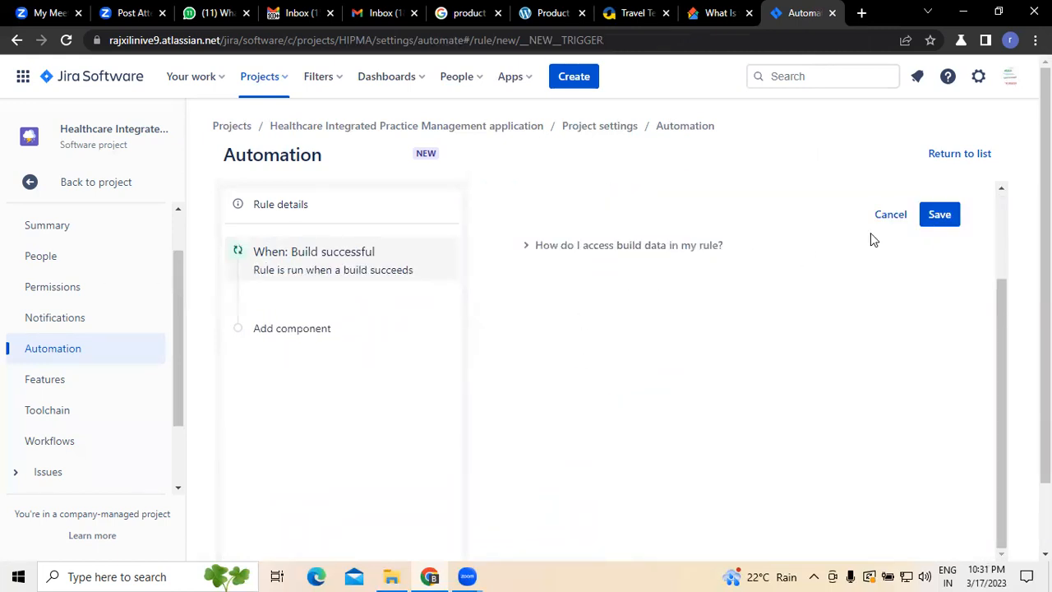
{"action": "left_click", "coordinate": [526, 247]}
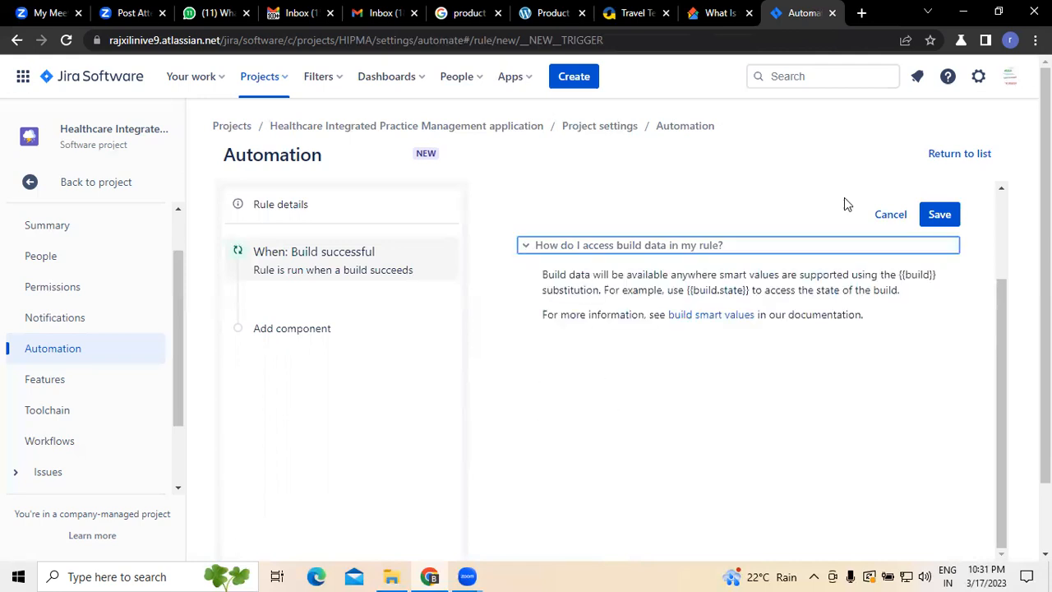
{"action": "left_click", "coordinate": [891, 215]}
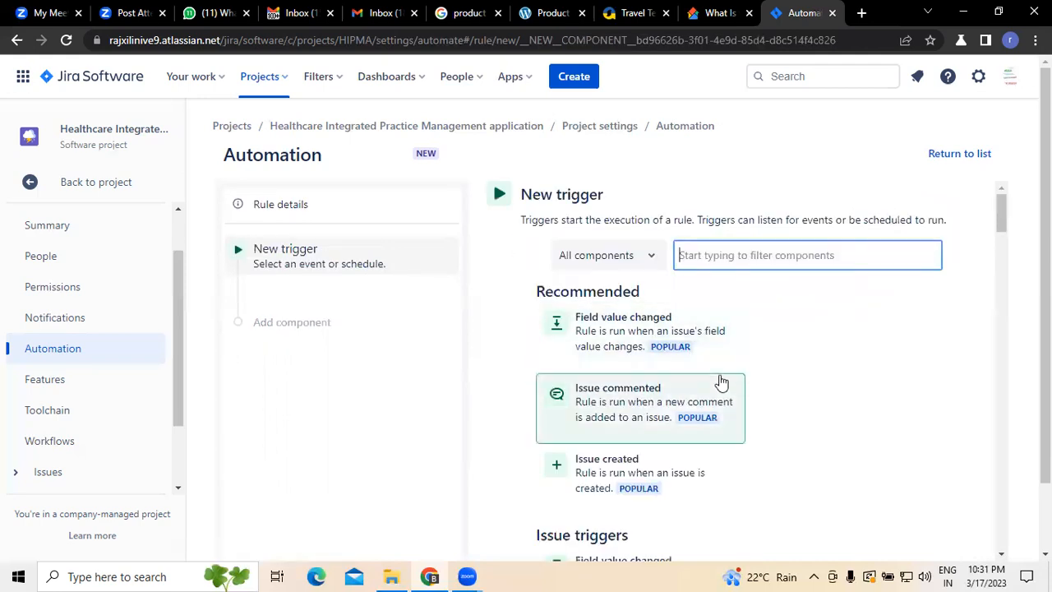
- Set the rule's trigger to Issue created and save it
{"action": "scroll", "coordinate": [744, 379], "scroll_direction": "down", "scroll_amount": 2}
{"action": "left_click", "coordinate": [603, 319]}
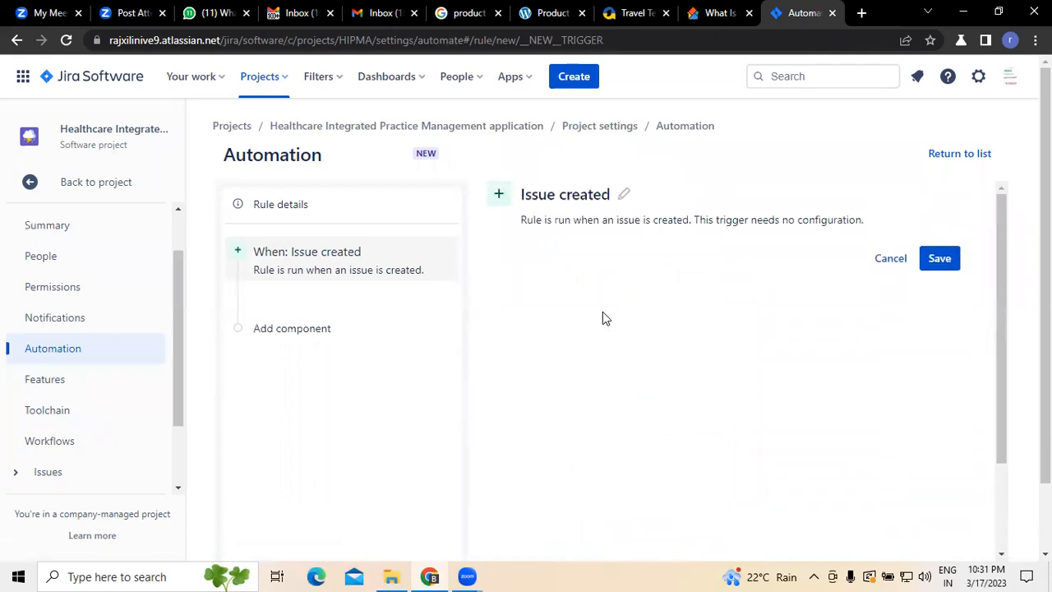
{"action": "left_click", "coordinate": [934, 262]}
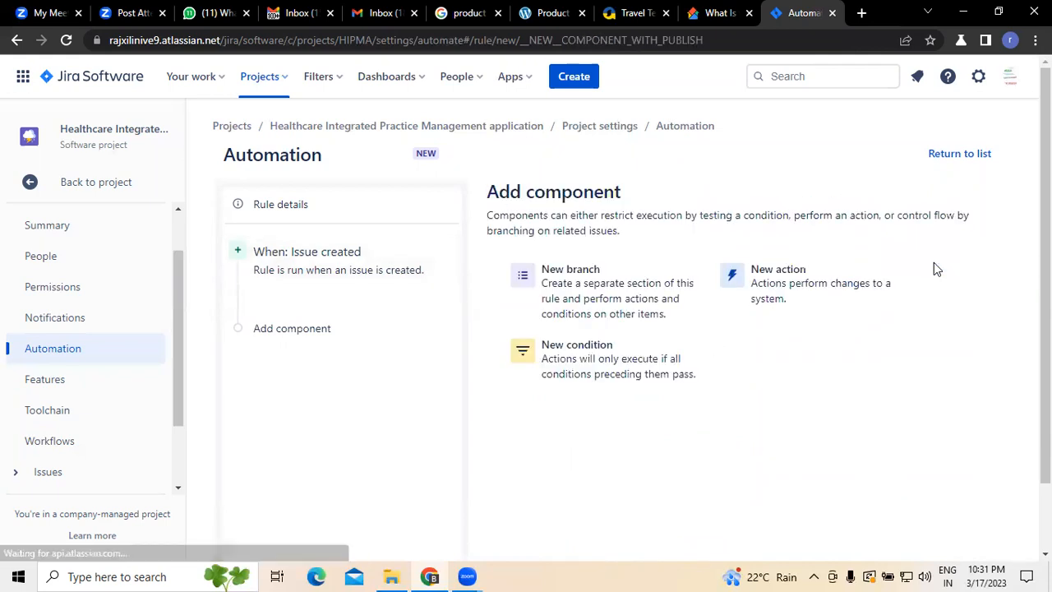
- Add a JQL condition to the rule after the Issue created trigger
{"action": "left_click", "coordinate": [611, 356]}
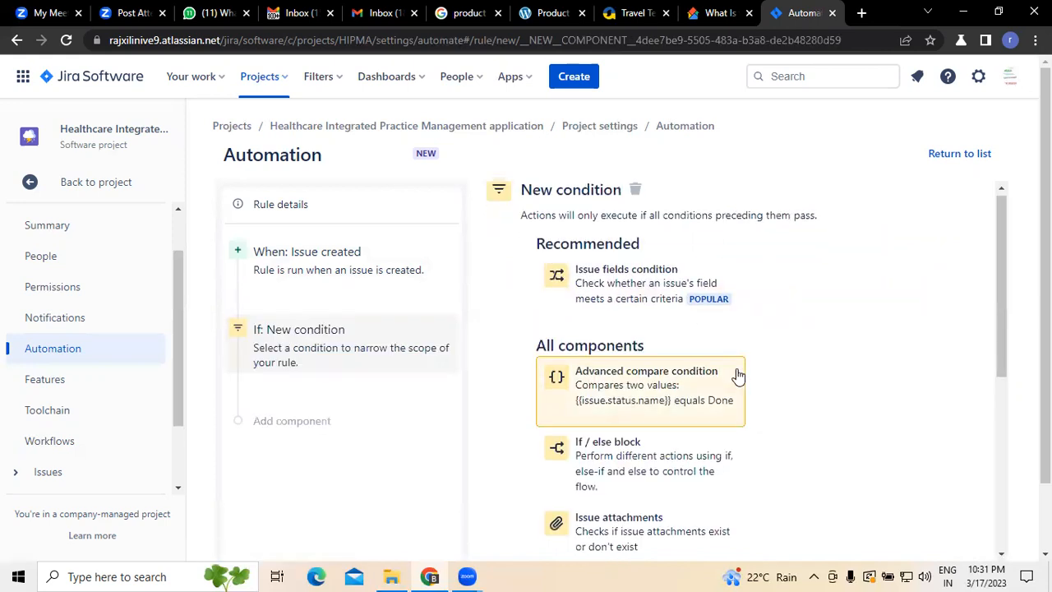
{"action": "scroll", "coordinate": [735, 370], "scroll_direction": "down", "scroll_amount": 2}
{"action": "scroll", "coordinate": [773, 352], "scroll_direction": "down", "scroll_amount": 2}
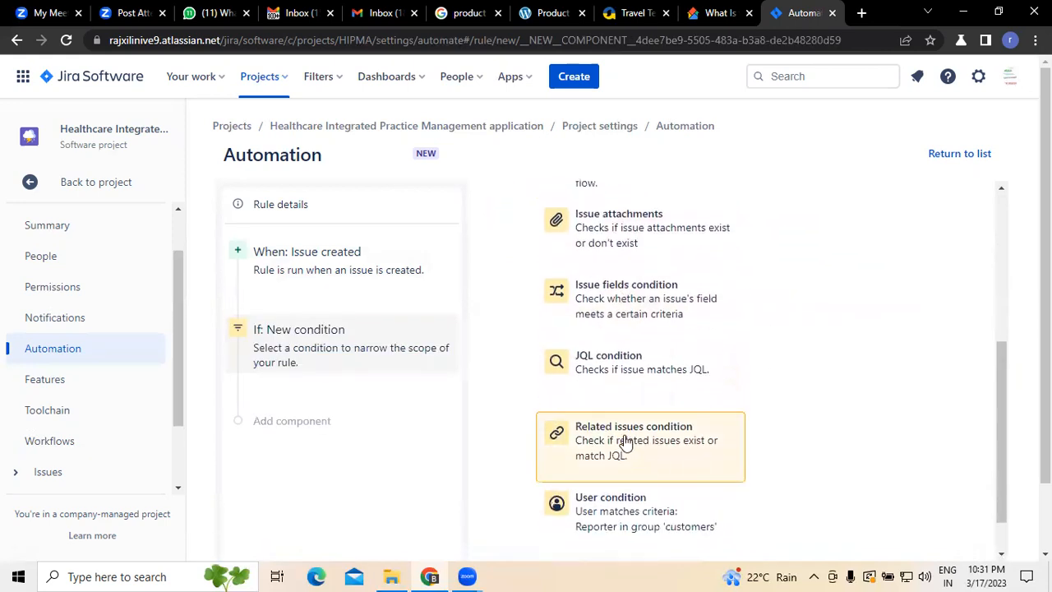
{"action": "left_click", "coordinate": [639, 376]}
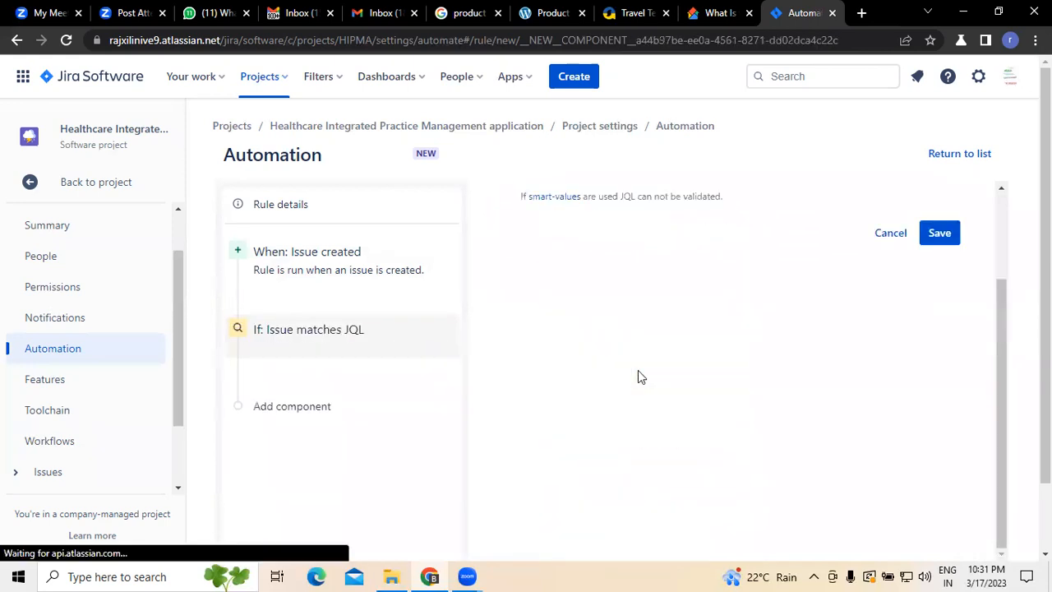
{"action": "left_click", "coordinate": [935, 237]}
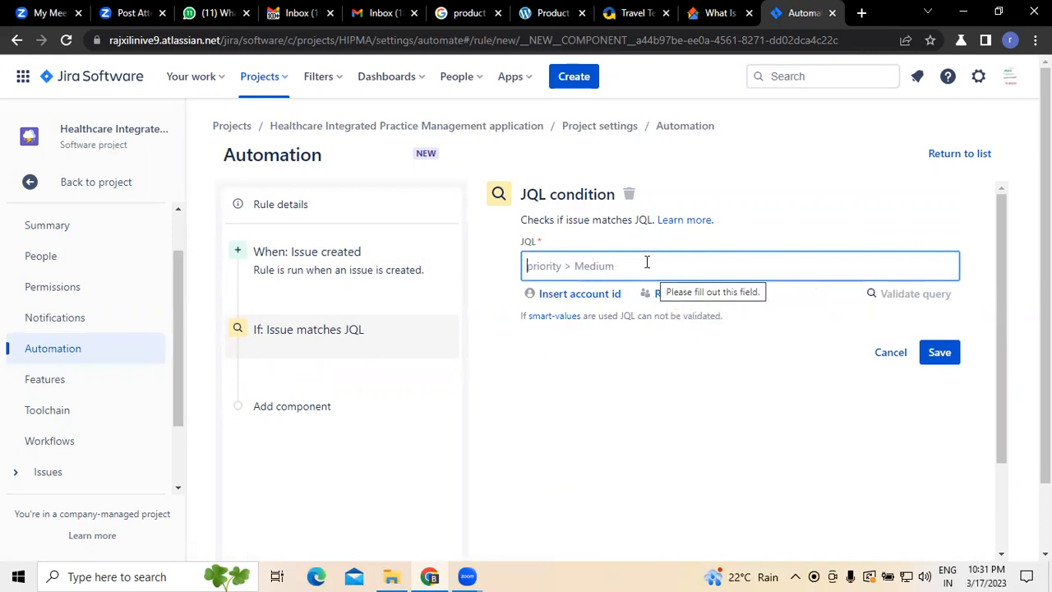
- Enter high as the JQL condition's query and validate it
{"action": "type", "text": "high"}
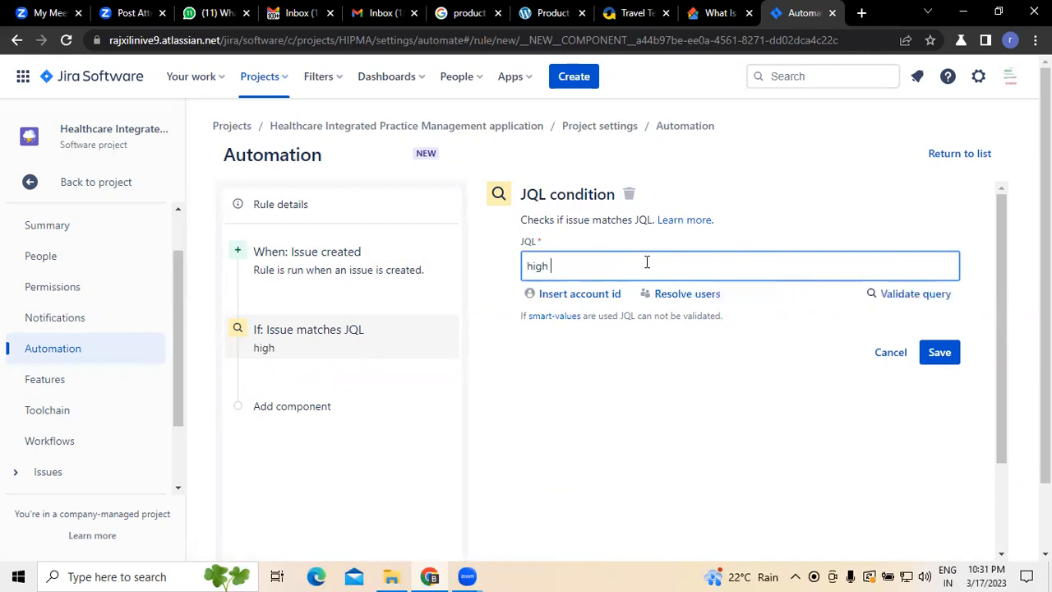
{"action": "left_click", "coordinate": [655, 359]}
{"action": "left_click", "coordinate": [942, 296]}
{"action": "left_click", "coordinate": [943, 296]}
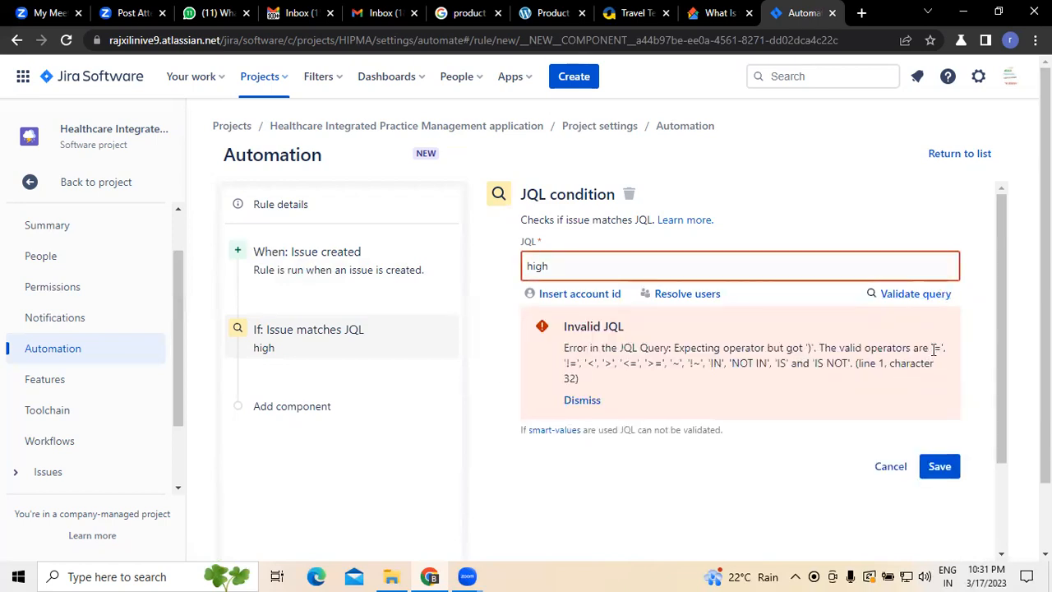
- Extend the JQL query to high "=" is NOT and save the condition, keeping the rule open
{"action": "left_click", "coordinate": [567, 261]}
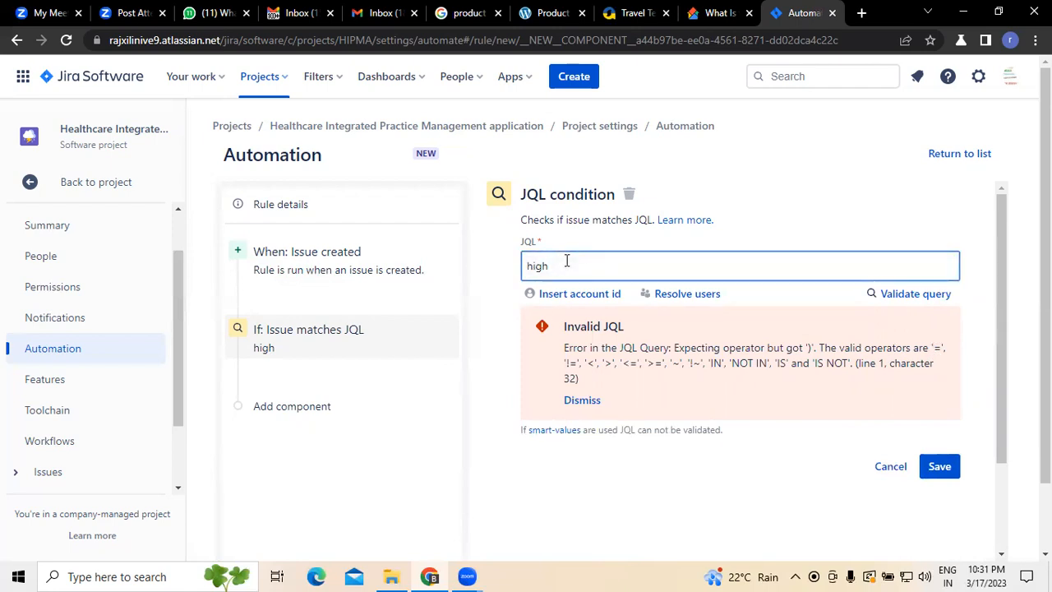
{"action": "type", "text": "'"}
{"action": "left_click", "coordinate": [927, 298]}
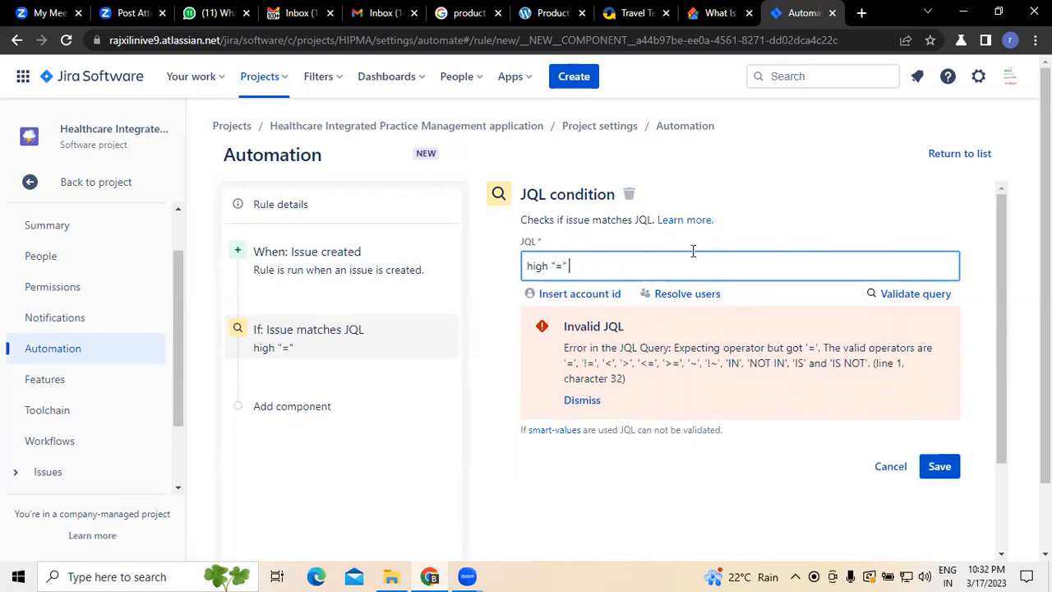
{"action": "type", "text": "NOT"}
{"action": "left_click", "coordinate": [953, 470]}
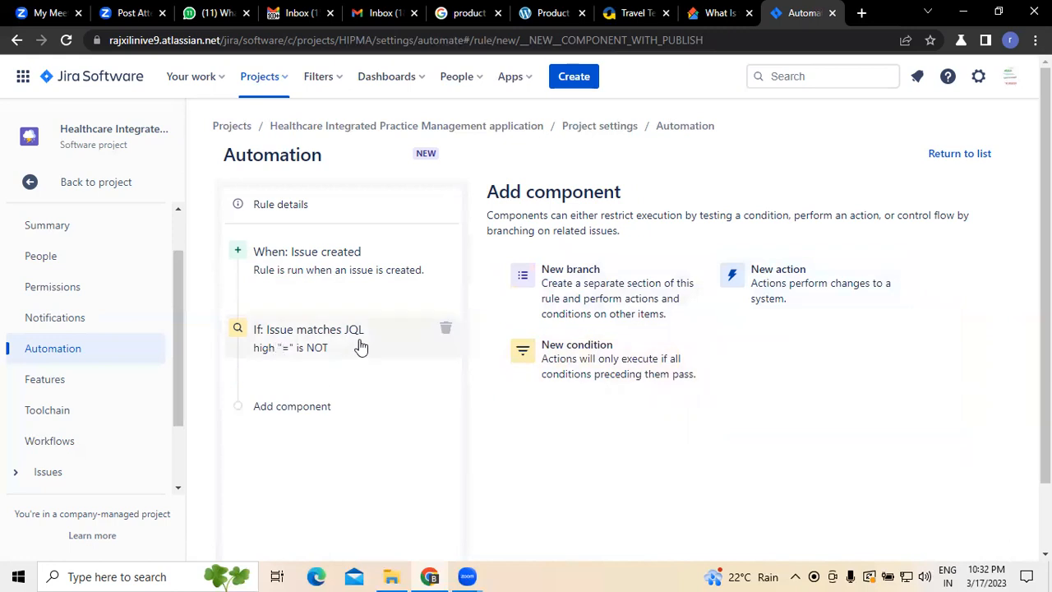
{"action": "left_click", "coordinate": [969, 157]}
{"action": "left_click", "coordinate": [674, 208]}
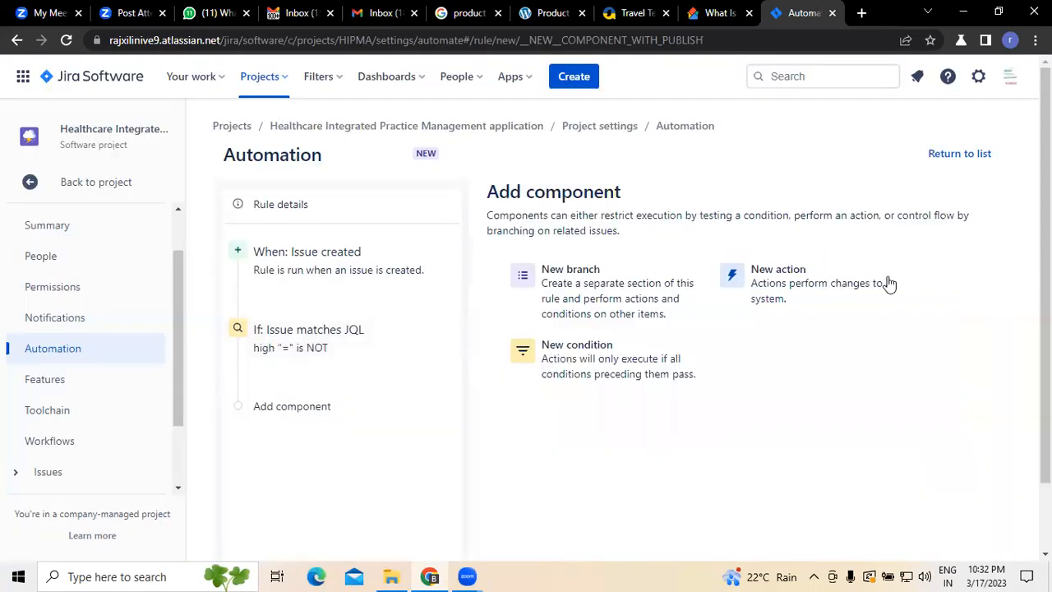
- Add a User condition to the rule below the JQL condition
{"action": "left_click", "coordinate": [623, 386]}
{"action": "scroll", "coordinate": [792, 317], "scroll_direction": "down", "scroll_amount": 5}
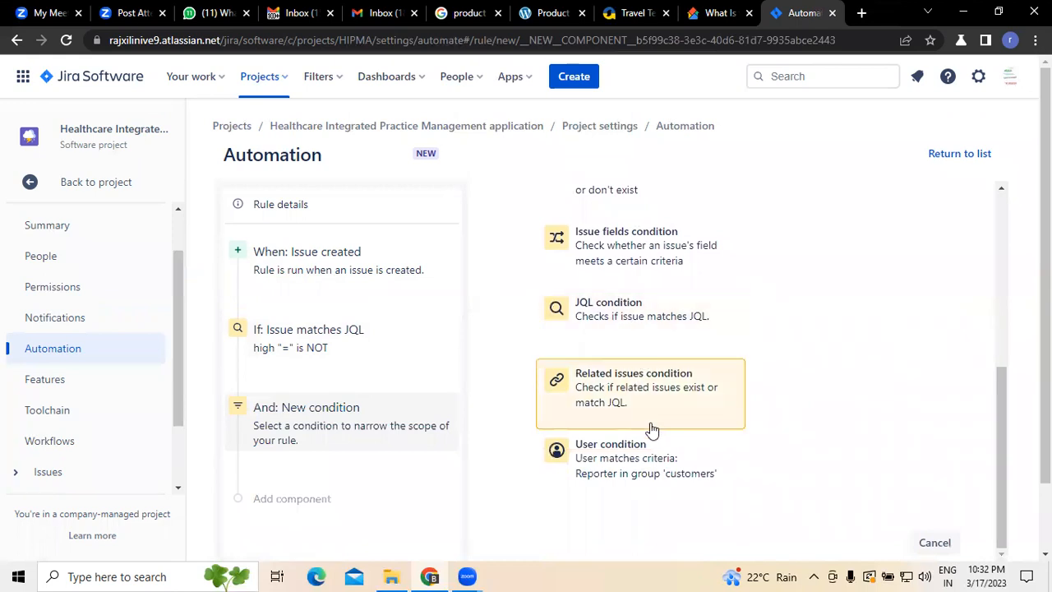
{"action": "scroll", "coordinate": [637, 419], "scroll_direction": "down", "scroll_amount": 1}
{"action": "left_click", "coordinate": [635, 401]}
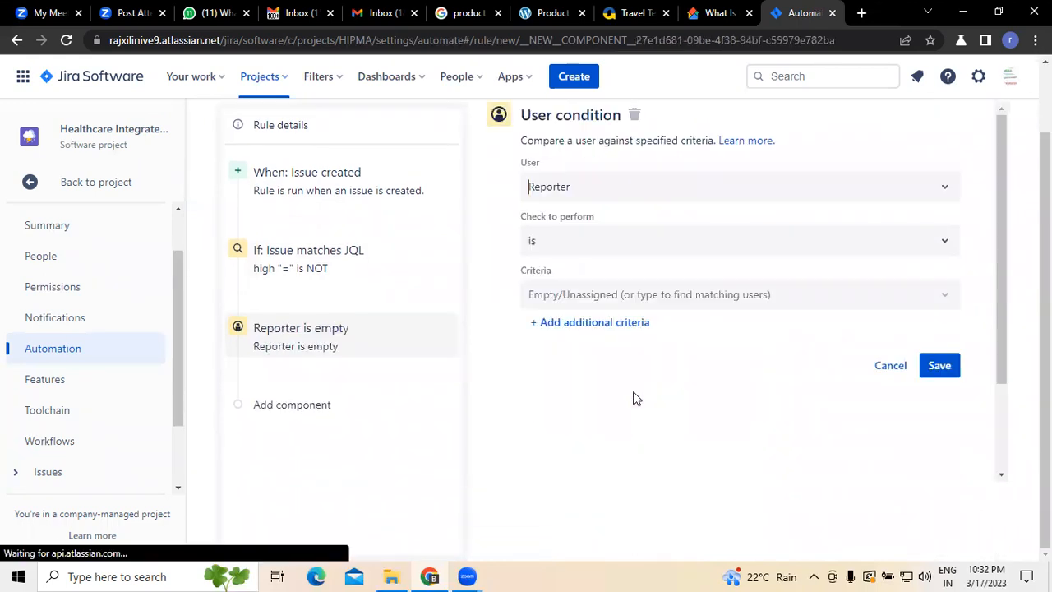
- Set the user condition to Assignee is not Issue assignee and save it, keeping the rule open
{"action": "left_click", "coordinate": [923, 277]}
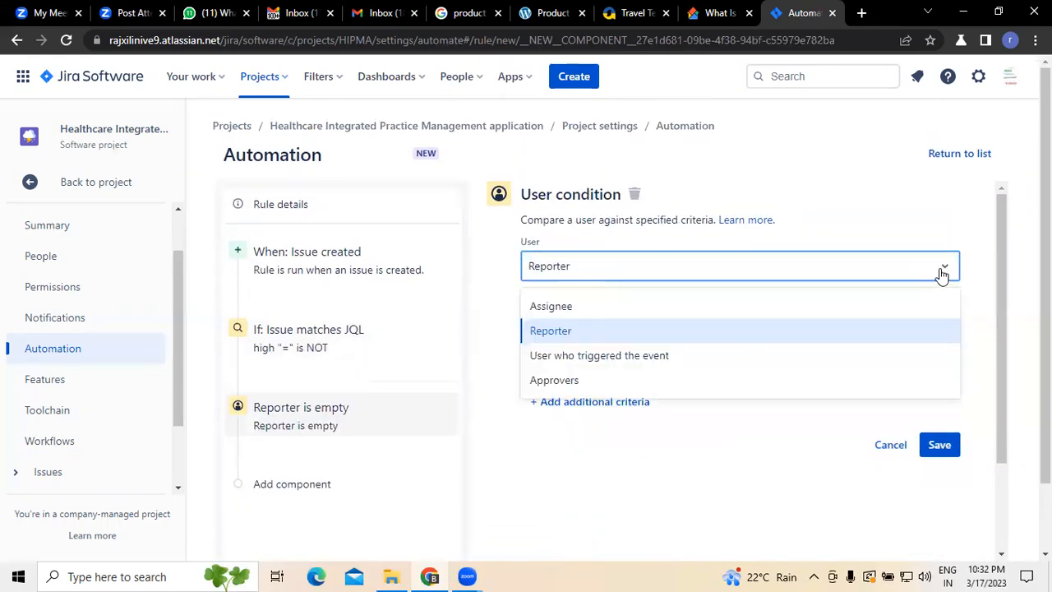
{"action": "left_click", "coordinate": [582, 314]}
{"action": "left_click", "coordinate": [954, 330]}
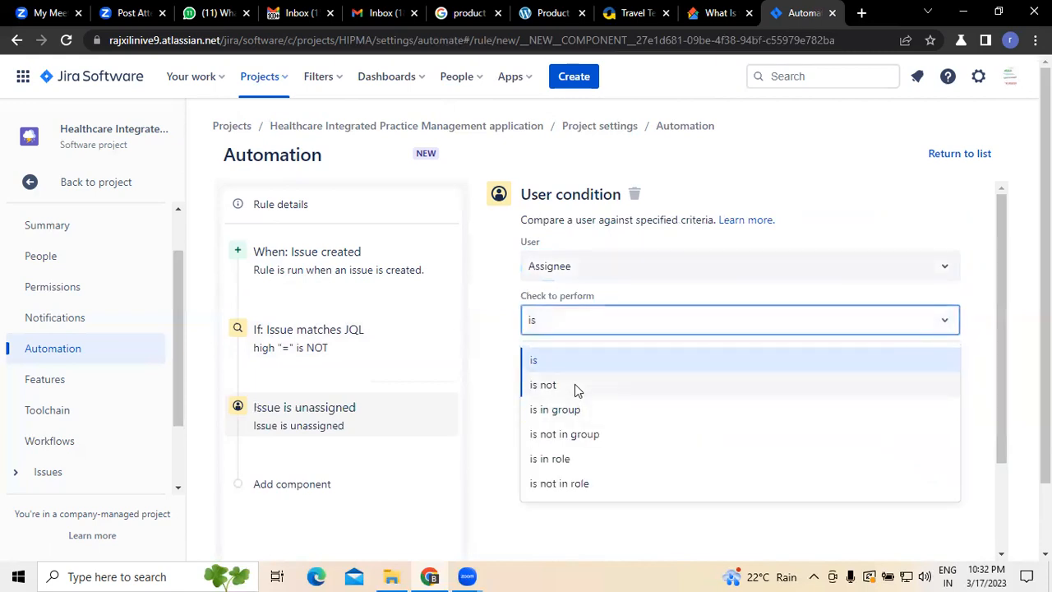
{"action": "left_click", "coordinate": [575, 384]}
{"action": "left_click", "coordinate": [939, 372]}
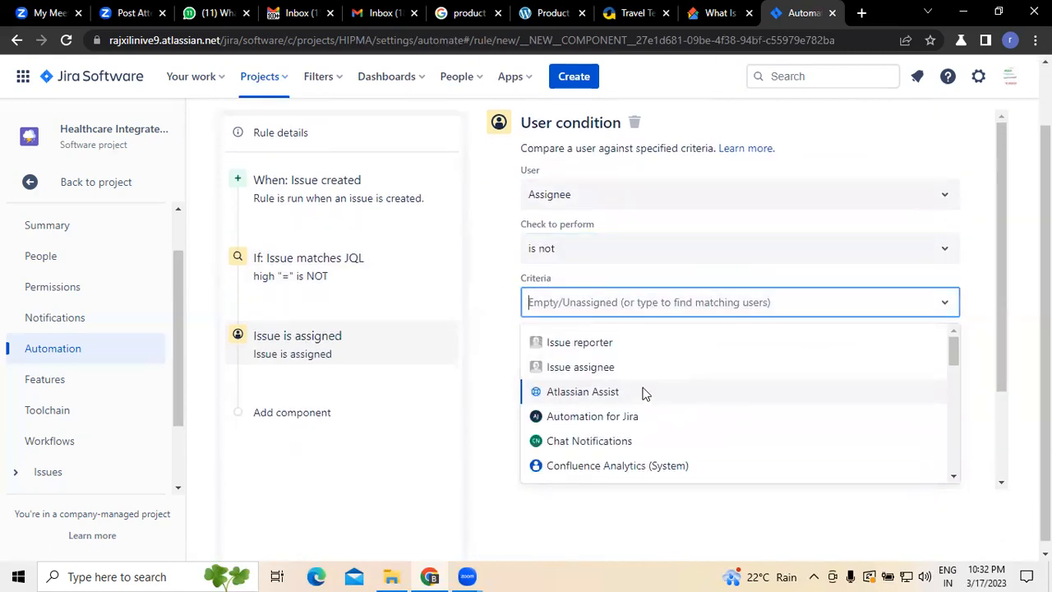
{"action": "left_click", "coordinate": [622, 367]}
{"action": "left_click", "coordinate": [947, 371]}
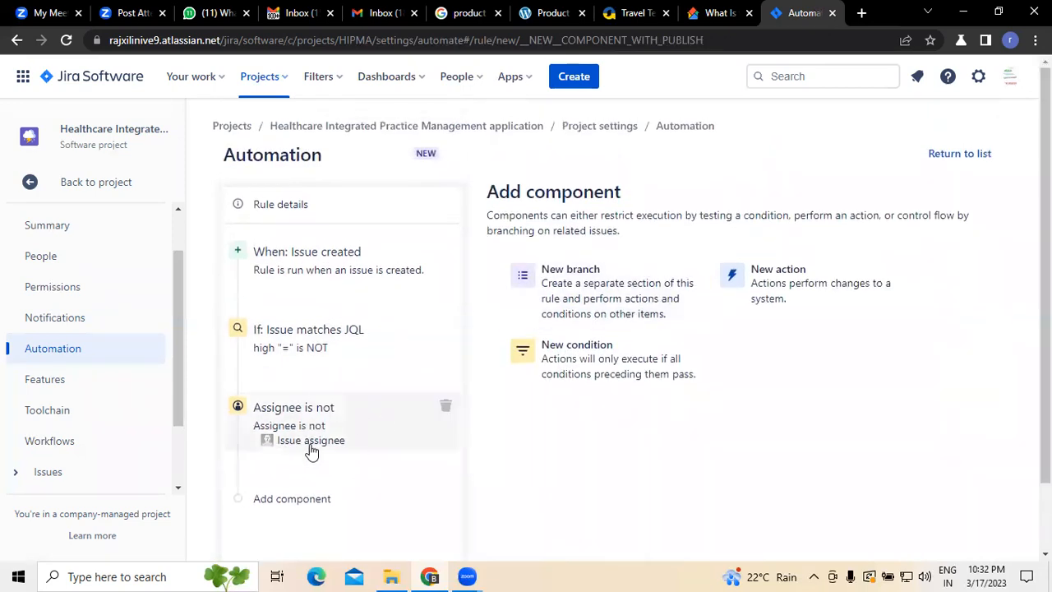
{"action": "left_click", "coordinate": [942, 158]}
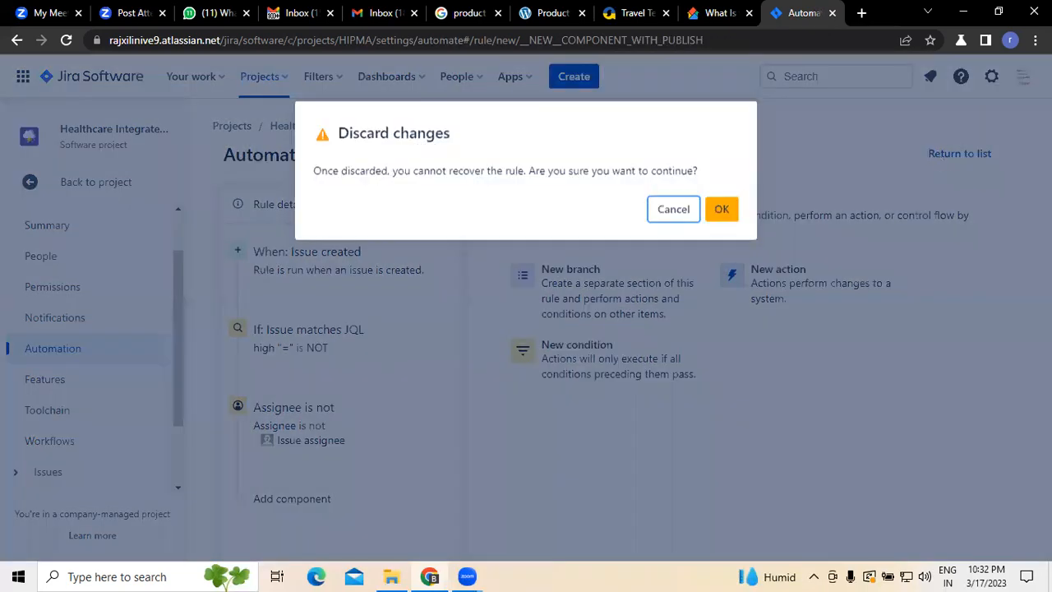
{"action": "left_click", "coordinate": [673, 213]}
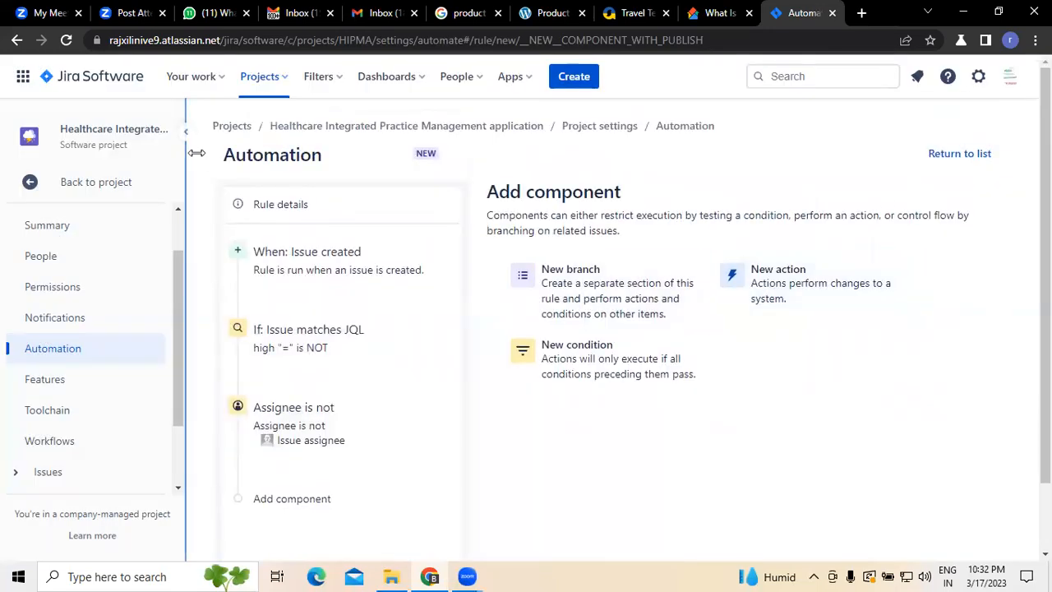